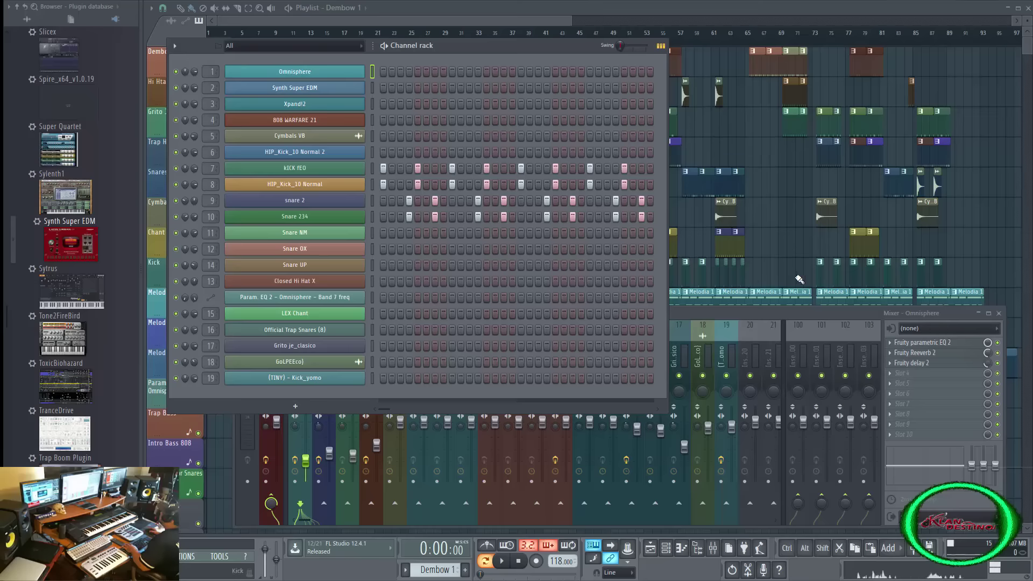
# Show the channel rack over the playlist and play back the Dembow 1 pattern.
pyautogui.click(766, 316)
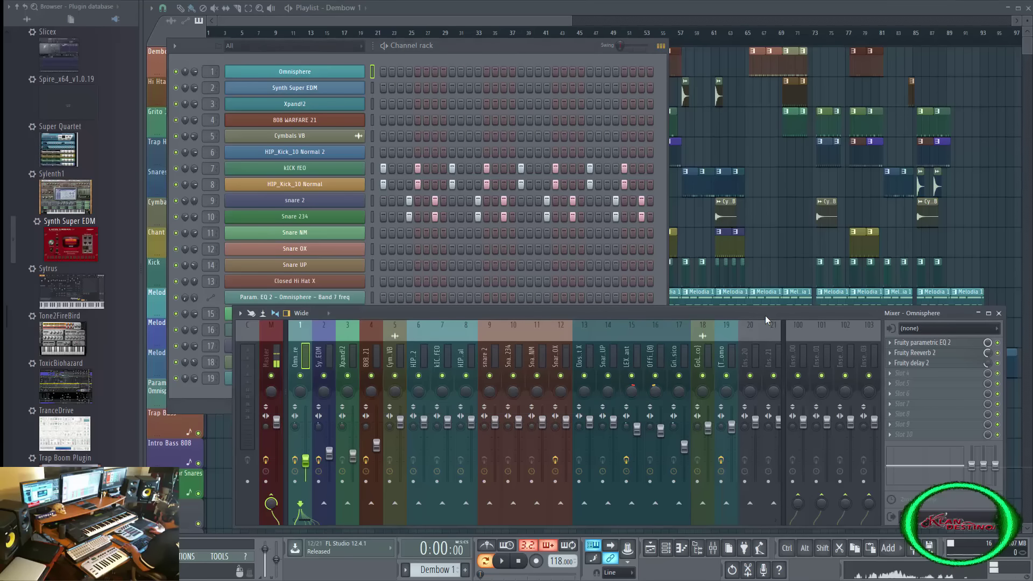
pyautogui.click(545, 19)
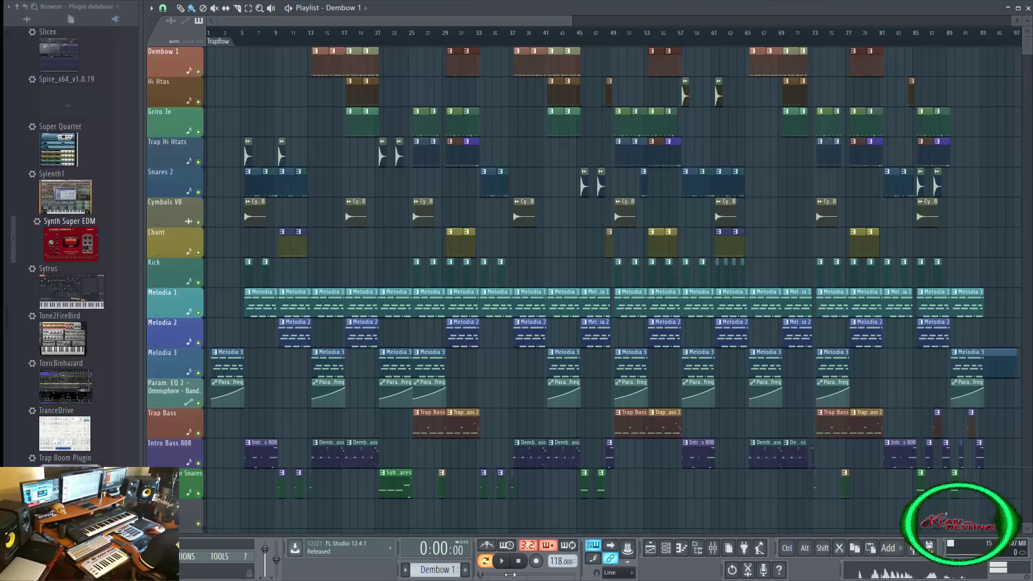
pyautogui.click(665, 549)
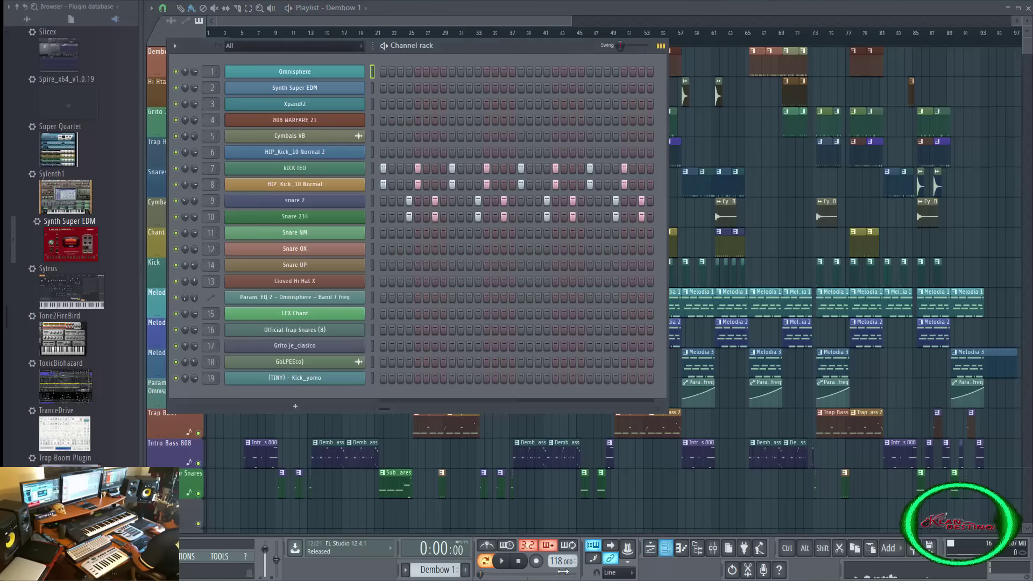
pyautogui.click(502, 561)
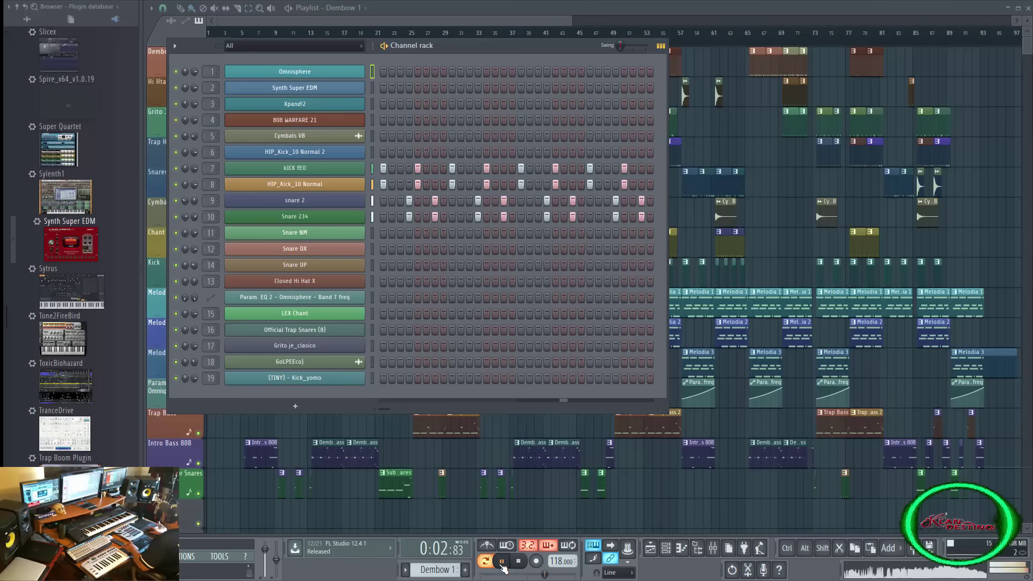
pyautogui.press('space')
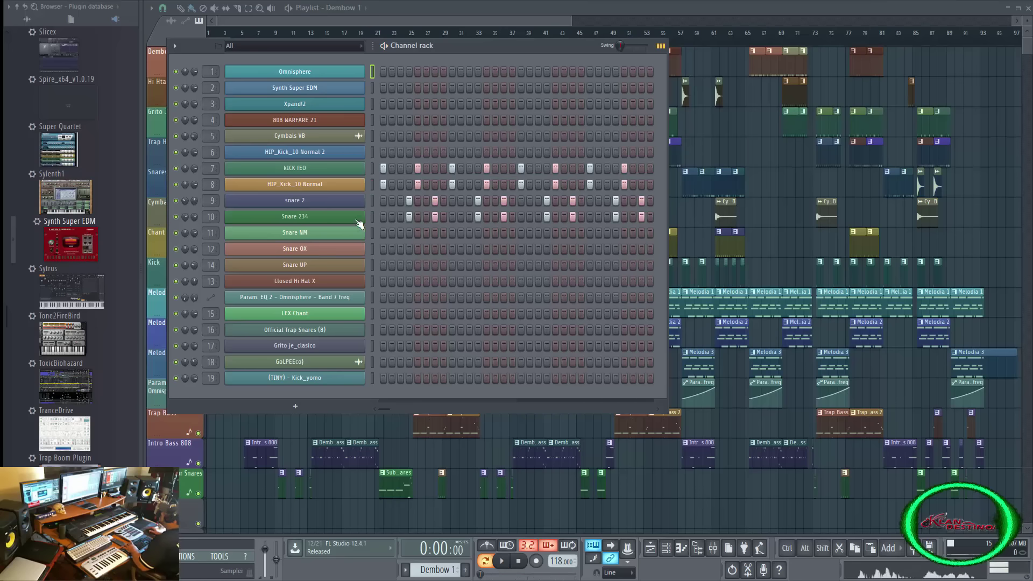
# Examine the sample settings and waveforms of the kick and snare channels used in Dembow 1, including kICK fEO, snare 2 and Snare 234.
pyautogui.click(344, 171)
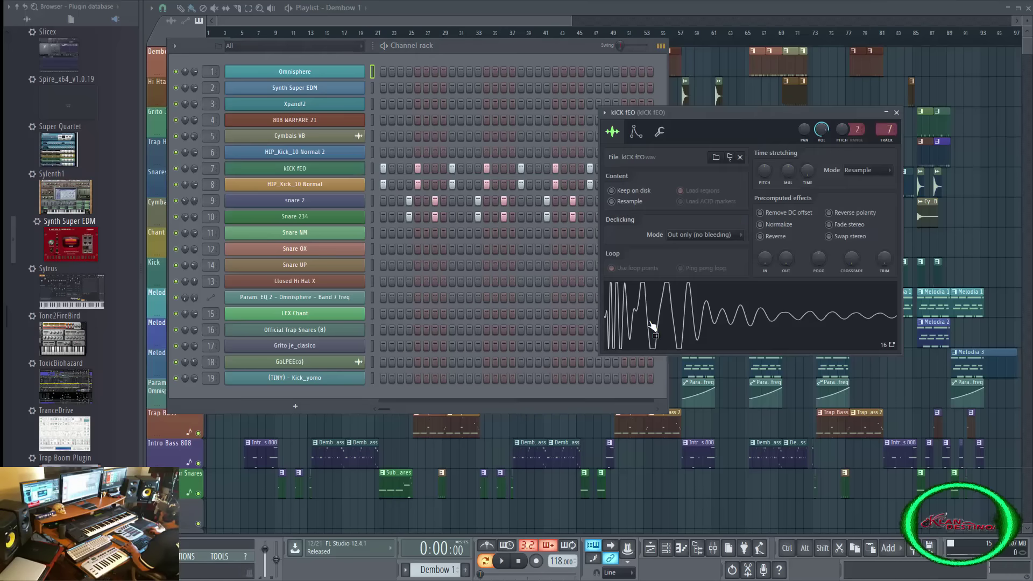
pyautogui.click(357, 186)
pyautogui.click(523, 46)
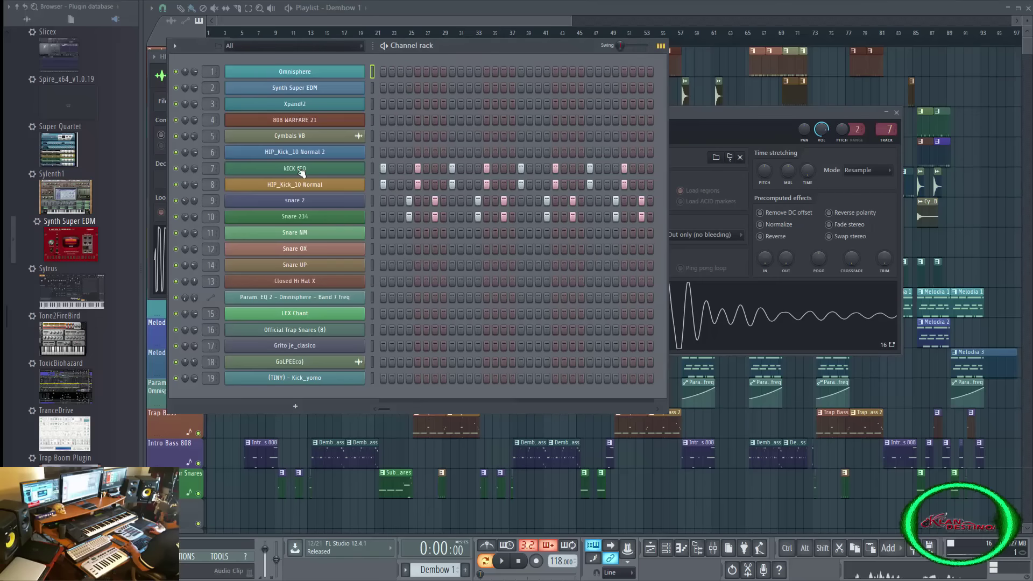
pyautogui.click(323, 214)
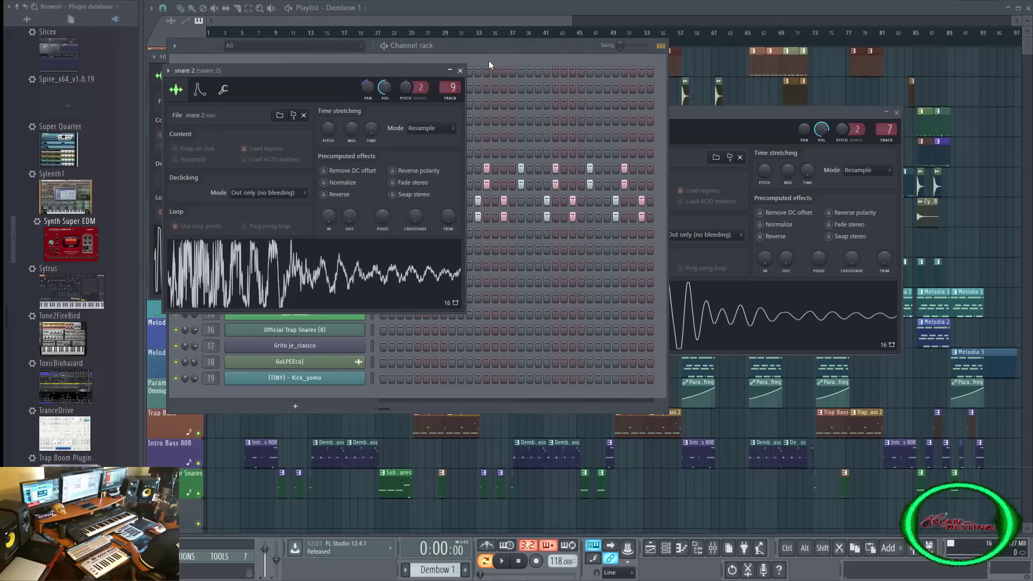
pyautogui.click(510, 33)
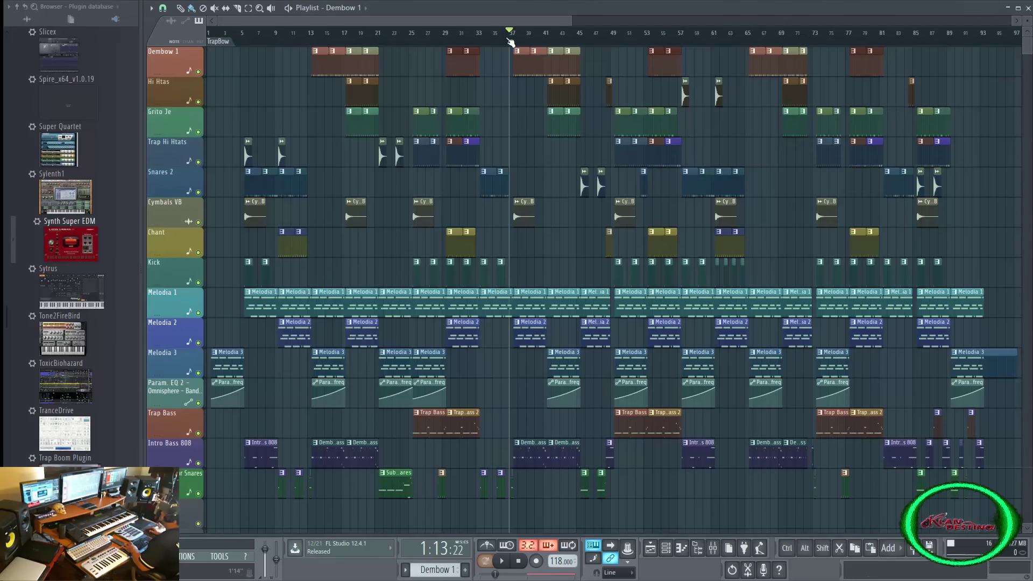
pyautogui.click(665, 548)
pyautogui.click(299, 217)
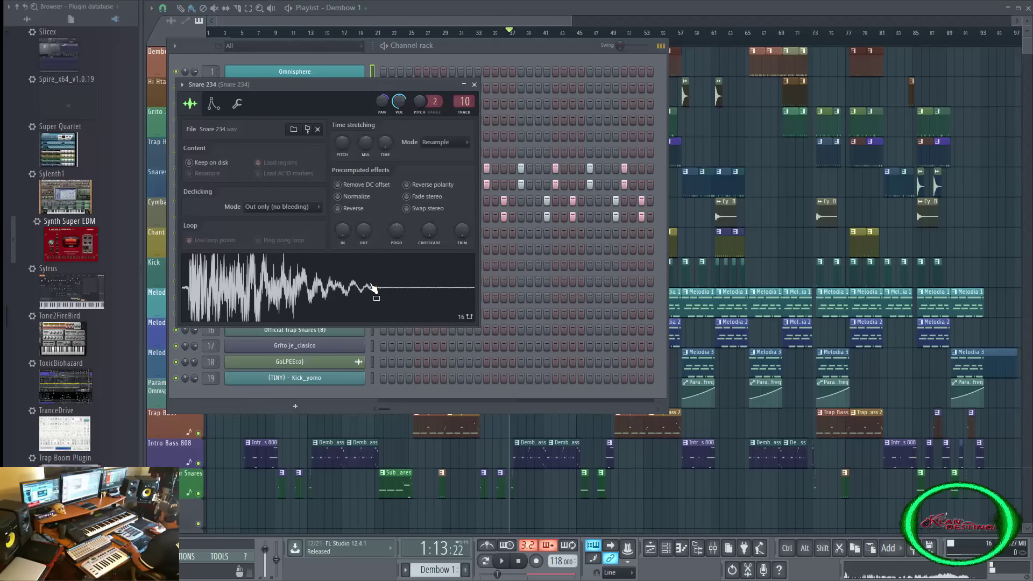
pyautogui.click(474, 84)
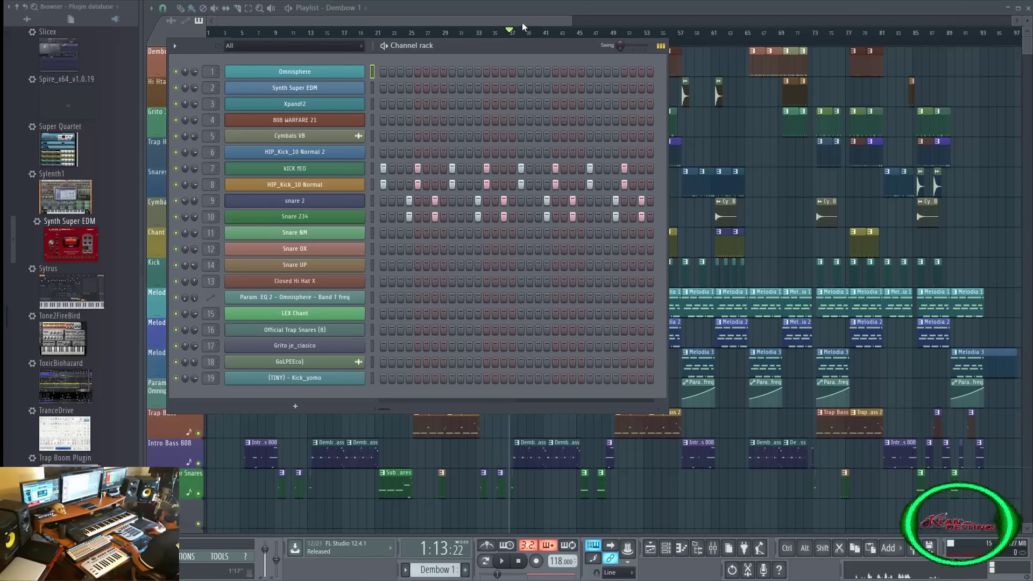
# Audition the Dembow 2 pattern in pattern mode and examine the sample of its Snare NM channel.
pyautogui.press('F6')
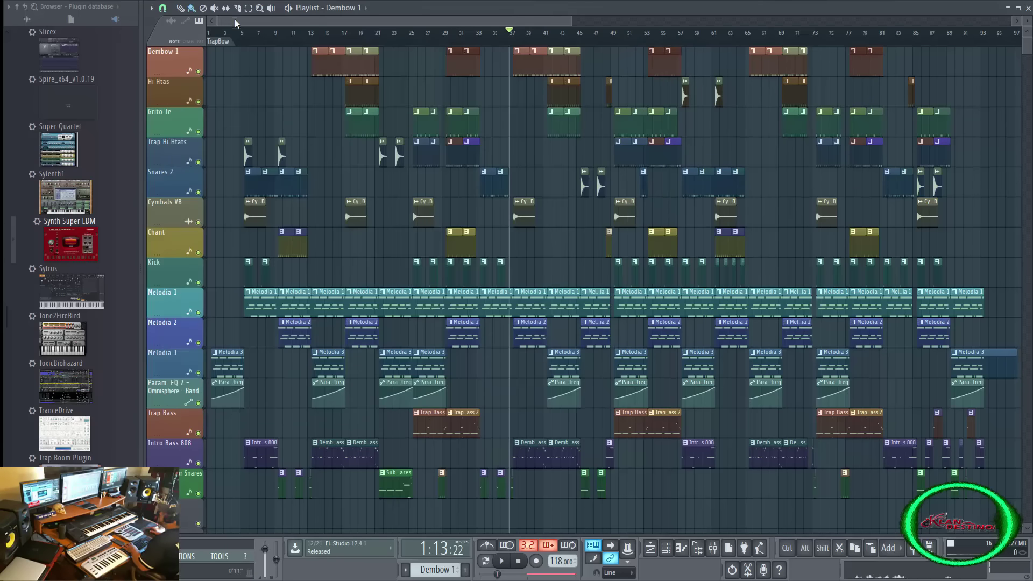
pyautogui.press('space')
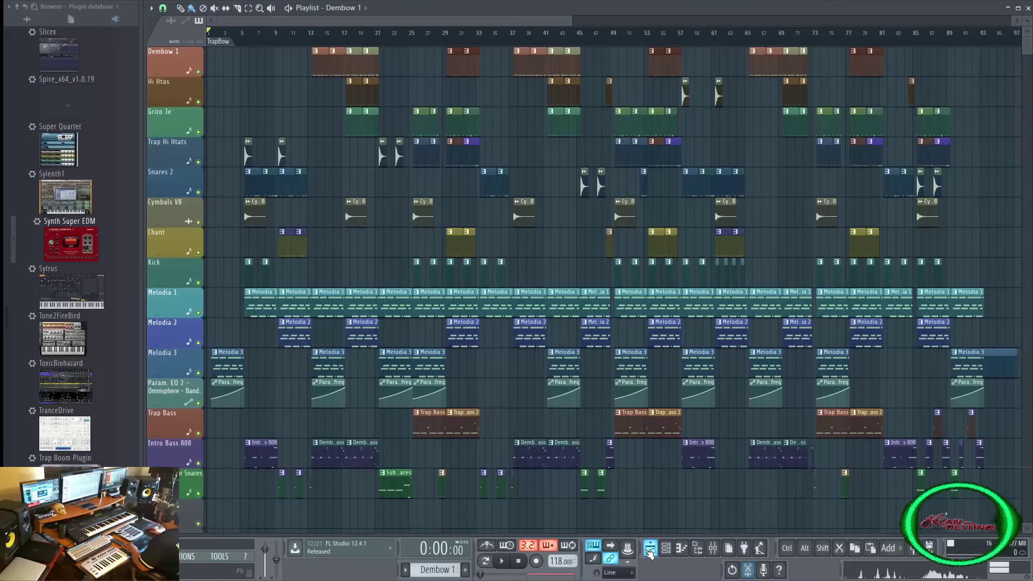
pyautogui.moveTo(441, 565); pyautogui.dragTo(441, 560)
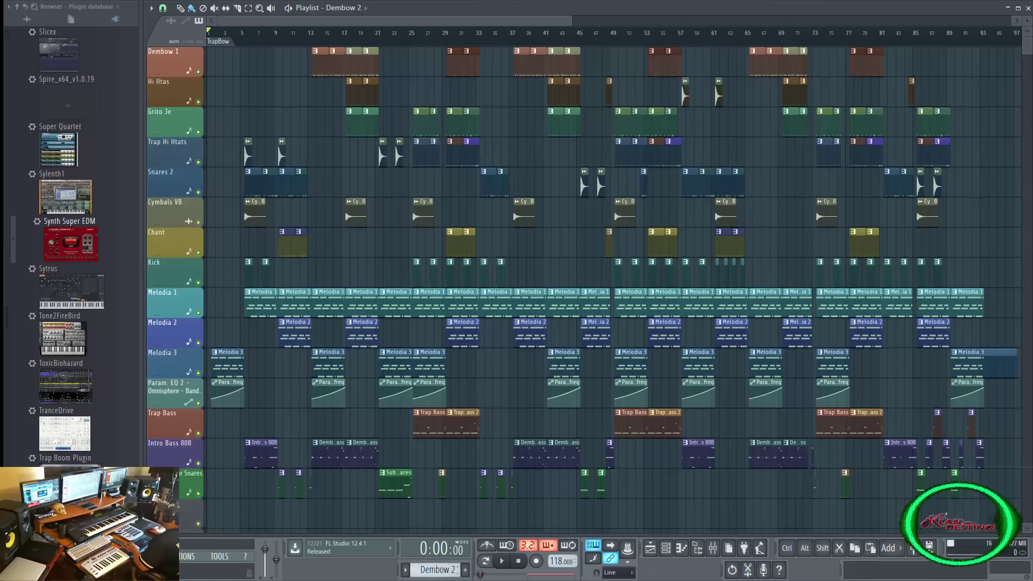
pyautogui.press('space')
pyautogui.press('space')
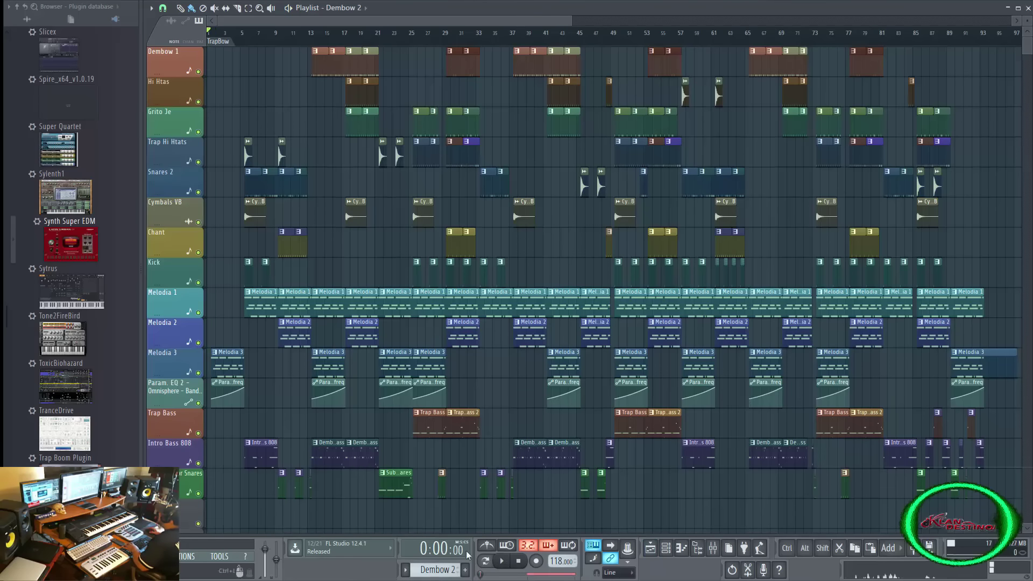
pyautogui.click(484, 562)
pyautogui.press('space')
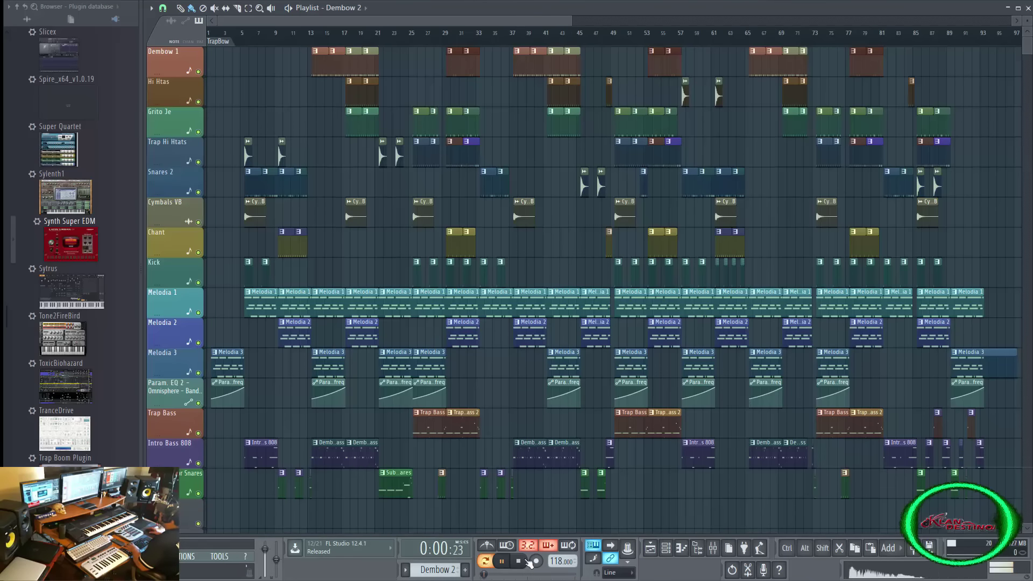
pyautogui.click(666, 549)
pyautogui.press('space')
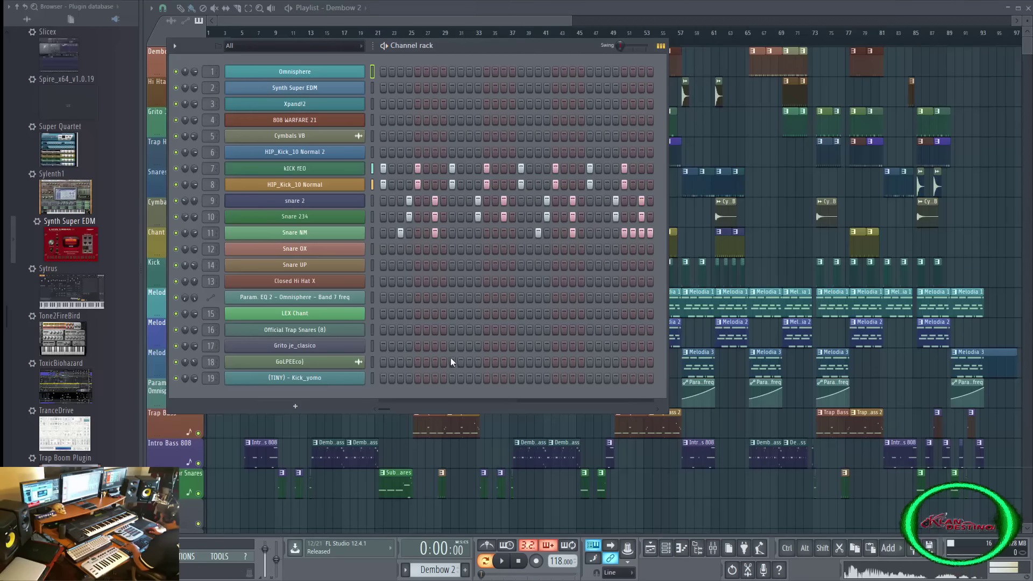
pyautogui.click(323, 239)
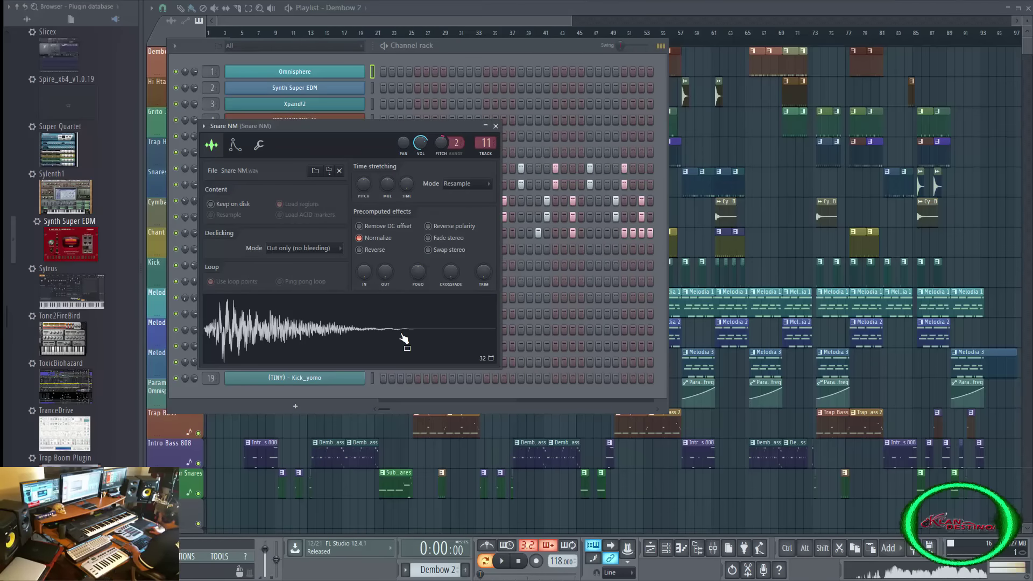
pyautogui.click(495, 126)
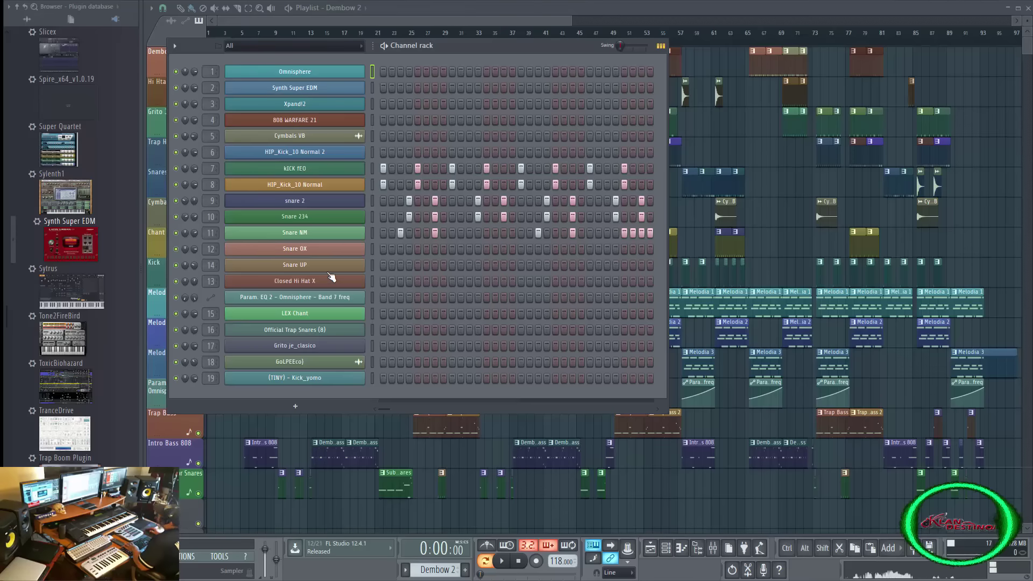
# Select the Hi Htas pattern and play it back.
pyautogui.moveTo(439, 570); pyautogui.dragTo(439, 558)
pyautogui.click(502, 561)
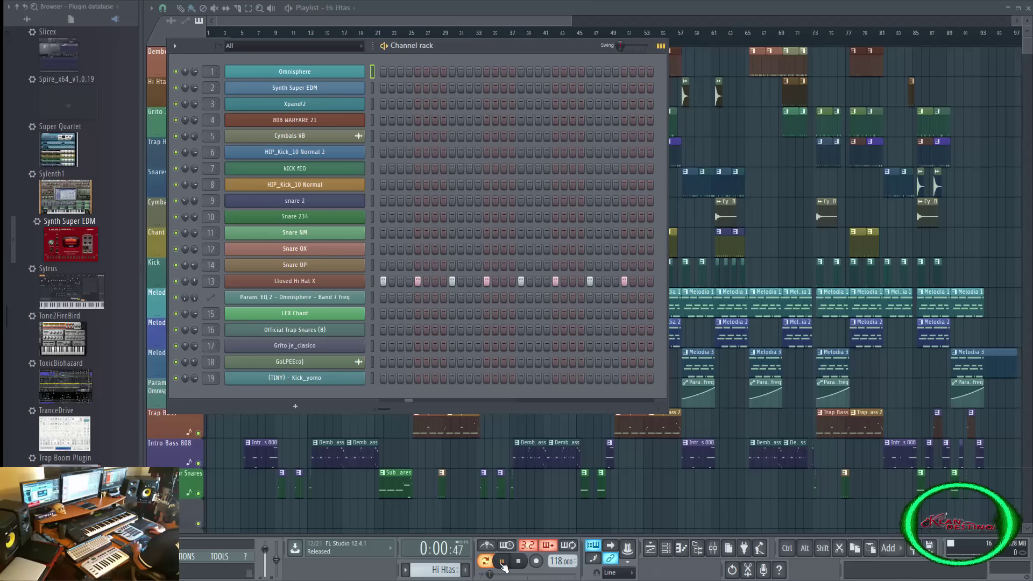
pyautogui.click(502, 561)
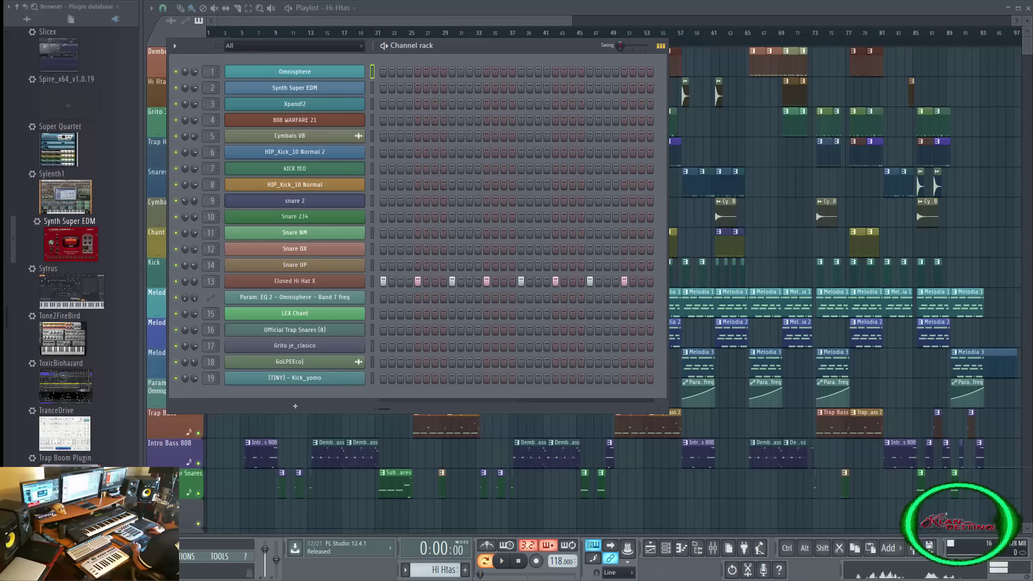
# Audition the Trap Bass 2 pattern, followed by the Trap Drums pattern.
pyautogui.moveTo(447, 574); pyautogui.dragTo(446, 560)
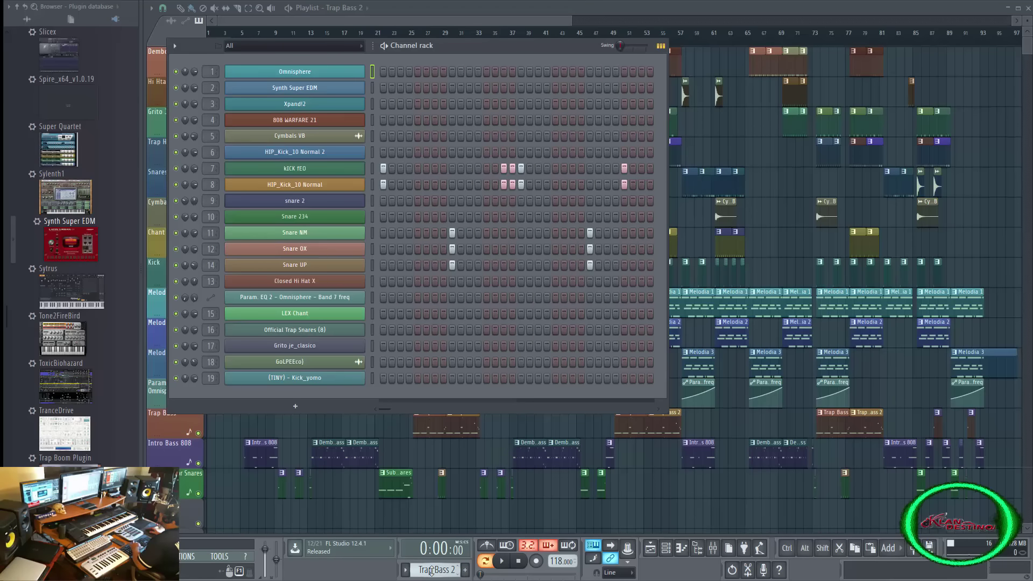
pyautogui.press('space')
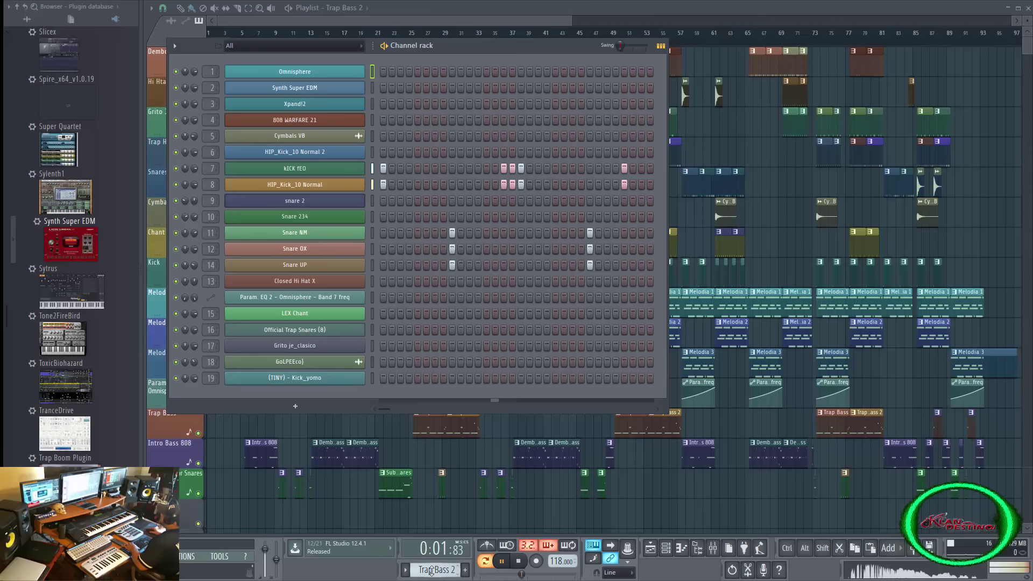
pyautogui.press('space')
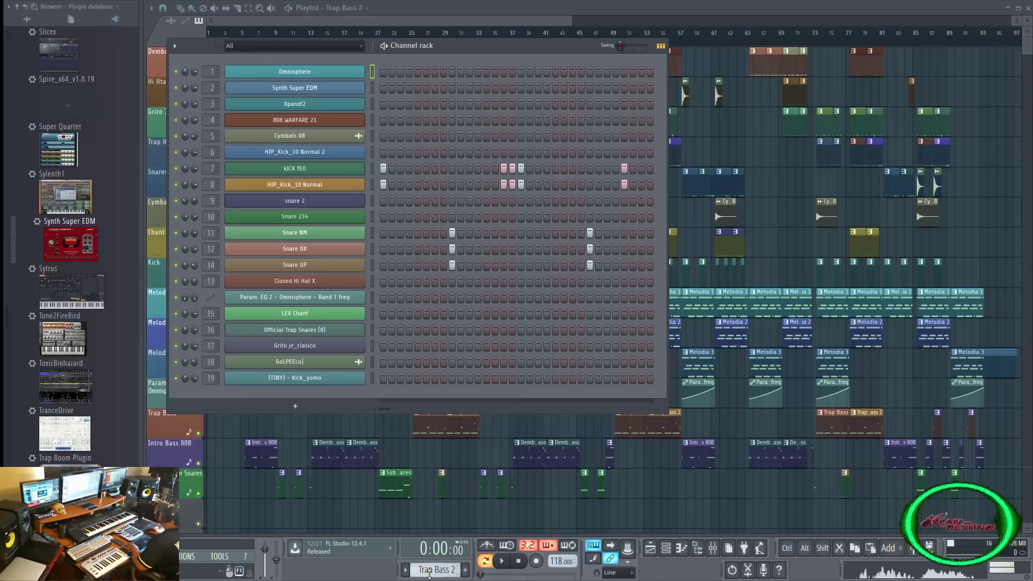
pyautogui.scroll(-1, 428, 570)
pyautogui.press('space')
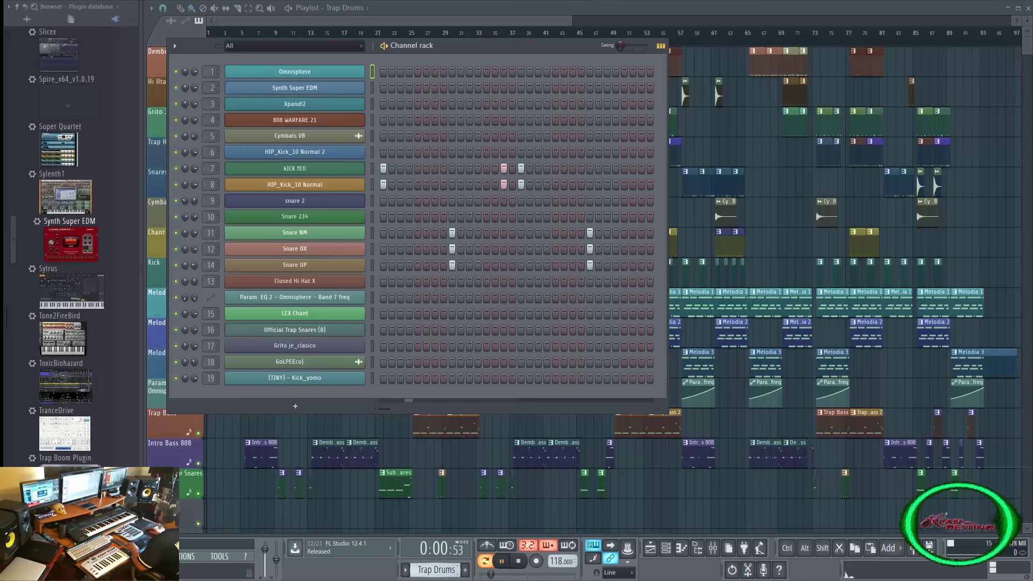
pyautogui.press('space')
# Select the Trap Hi Hats Roll pattern and play it back.
pyautogui.scroll(-1, 429, 570)
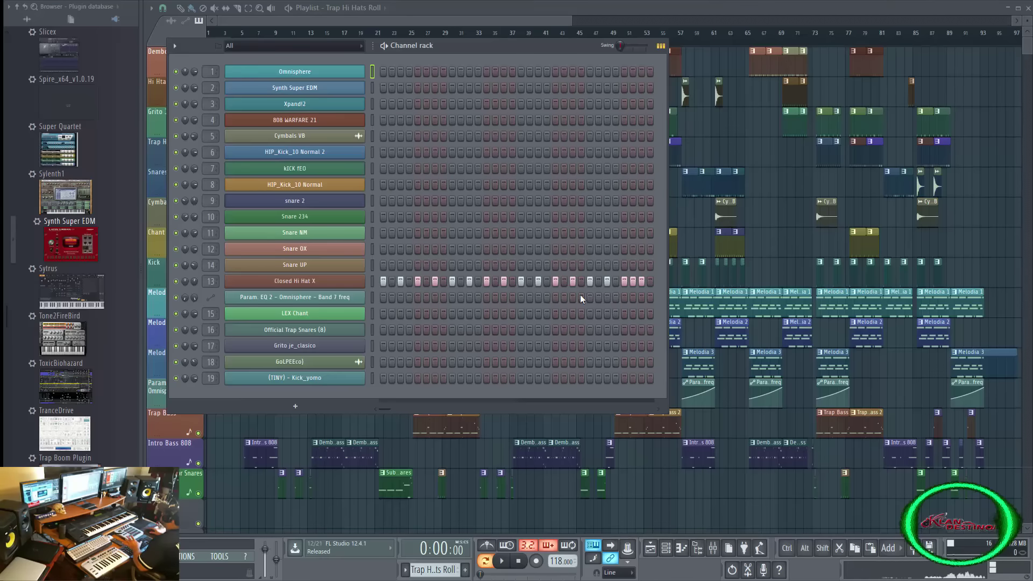
pyautogui.press('space')
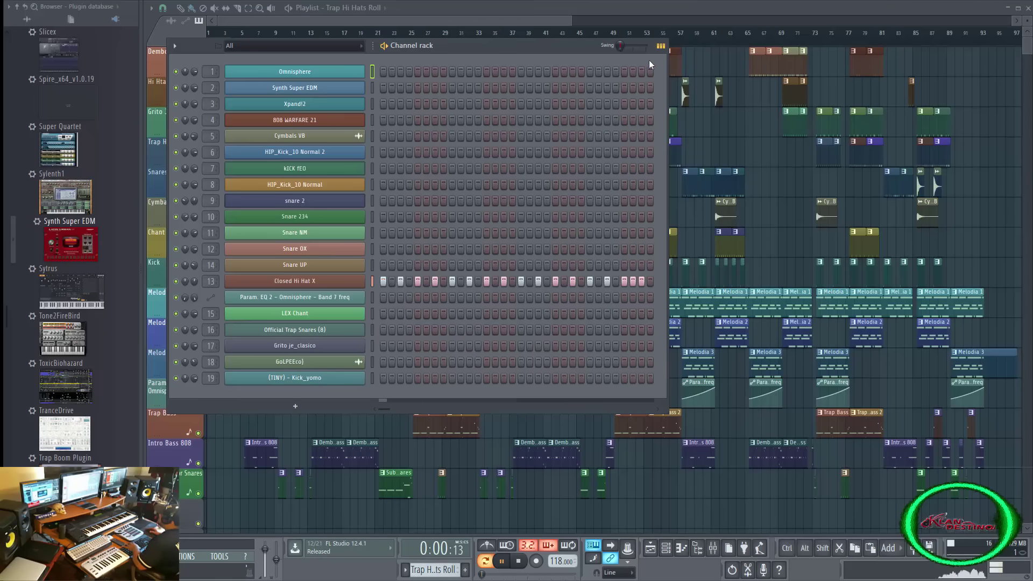
pyautogui.press('space')
# Switch the channel rack from steps to note previews and examine the Closed Hi Hat X notes and velocities in the Piano roll.
pyautogui.click(660, 46)
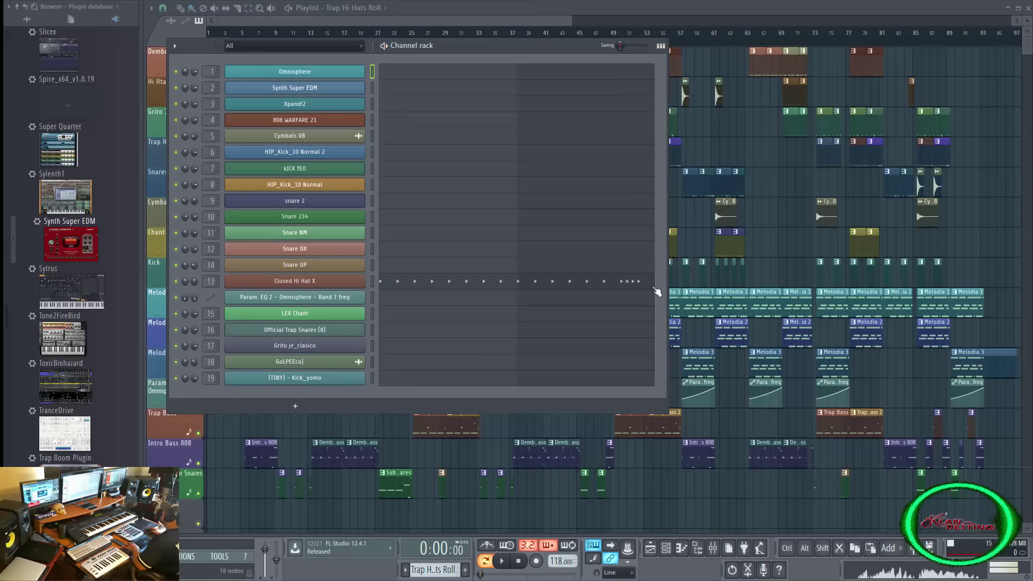
pyautogui.click(613, 288)
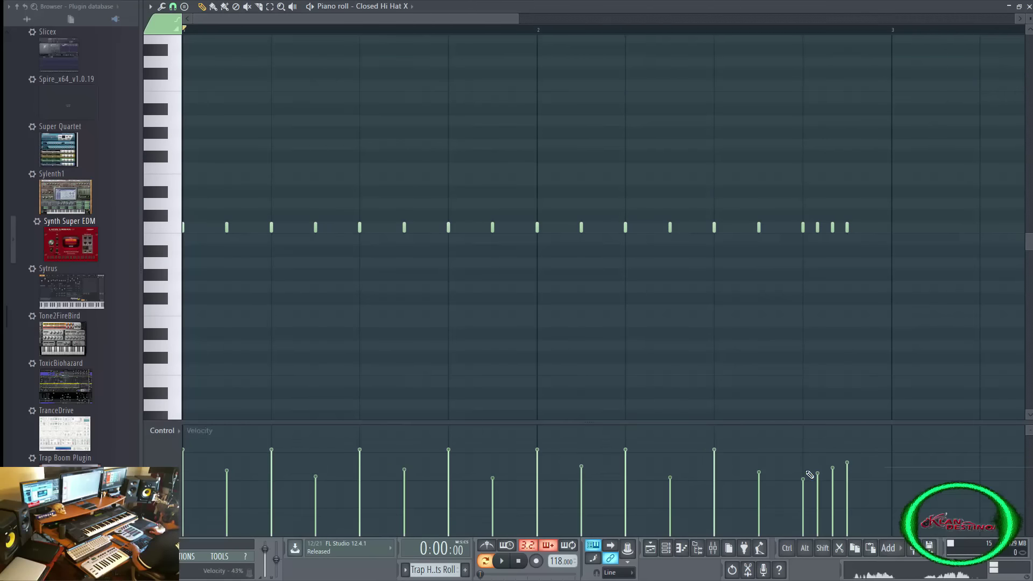
pyautogui.click(665, 548)
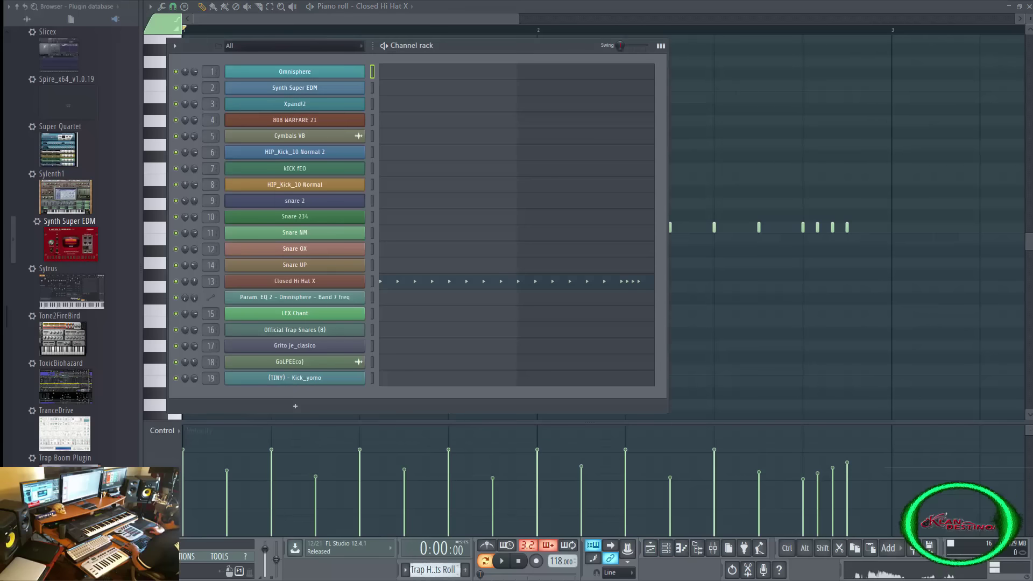
# Audition the Hi Hats Roll 2 pattern with the channel rack over the playlist, followed by the Trap Hi Htats pattern.
pyautogui.moveTo(427, 570); pyautogui.dragTo(427, 565)
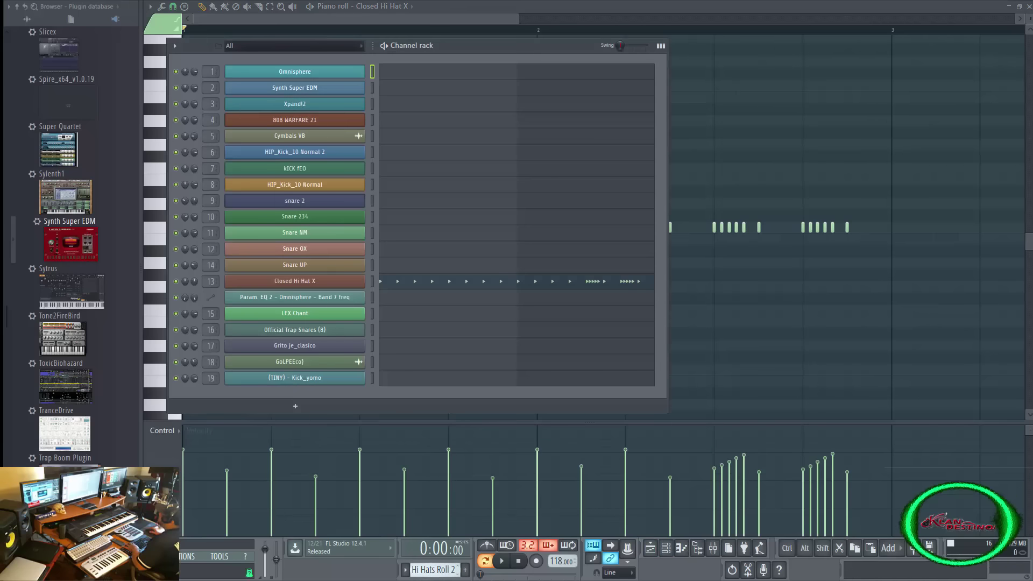
pyautogui.click(650, 547)
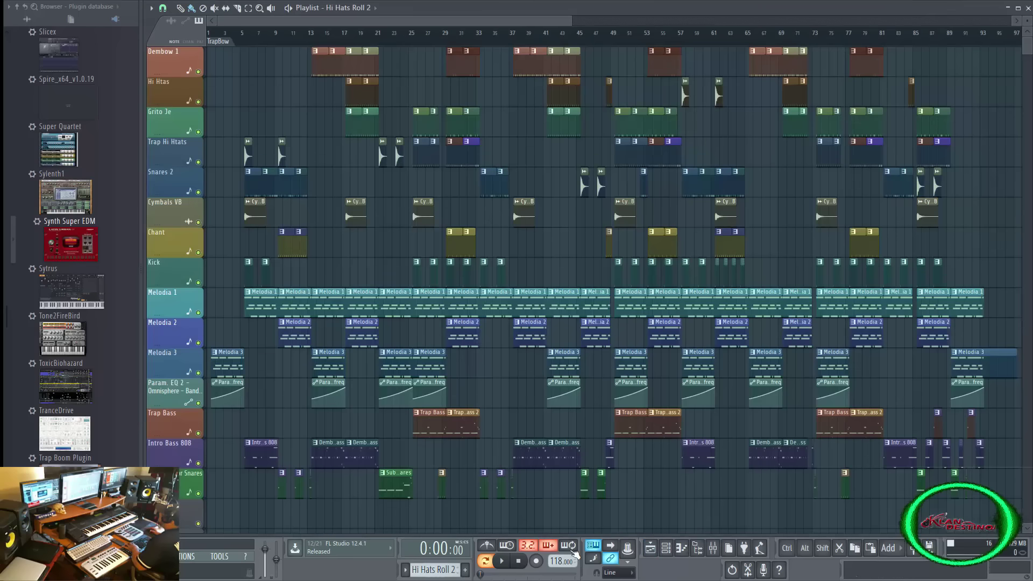
pyautogui.click(667, 549)
pyautogui.press('space')
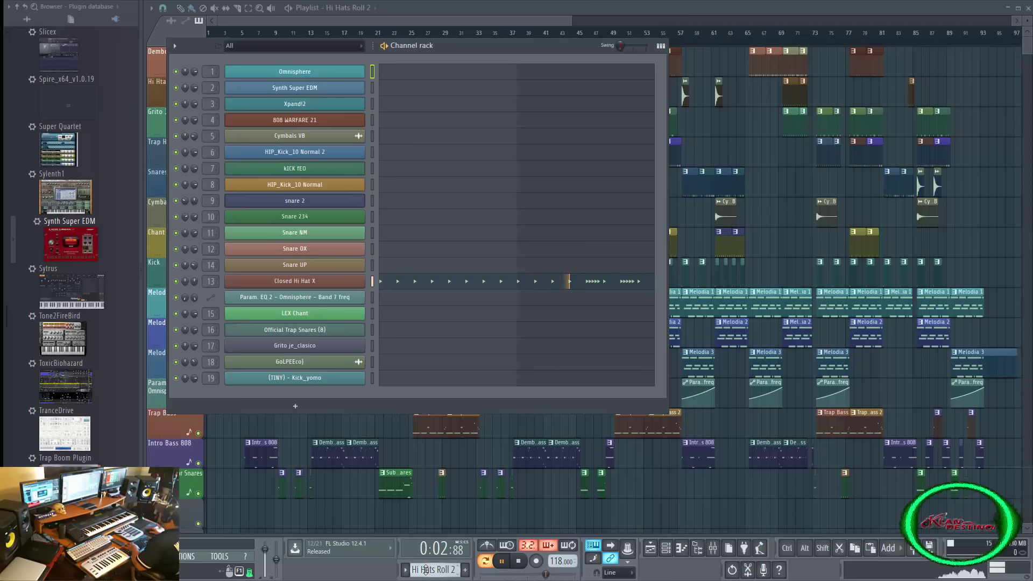
pyautogui.scroll(-1, 425, 569)
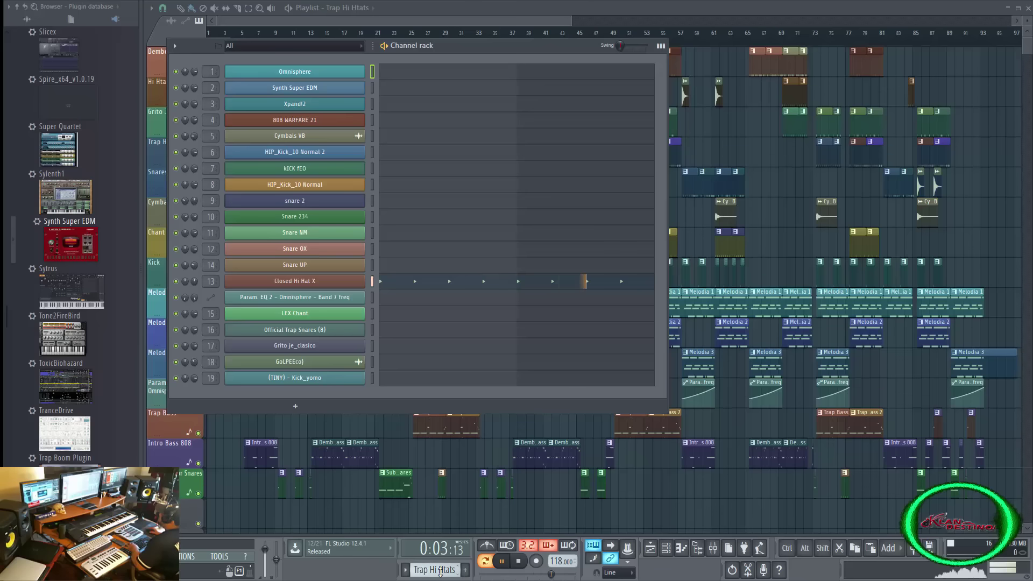
pyautogui.press('space')
# Select the Snares 2 pattern and play it back.
pyautogui.moveTo(440, 571); pyautogui.dragTo(440, 564)
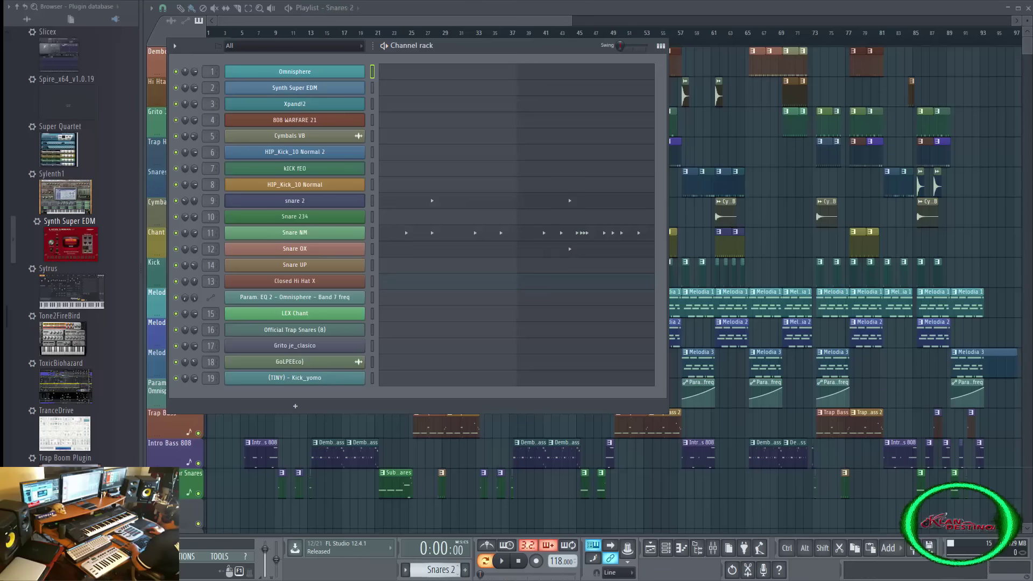
pyautogui.press('space')
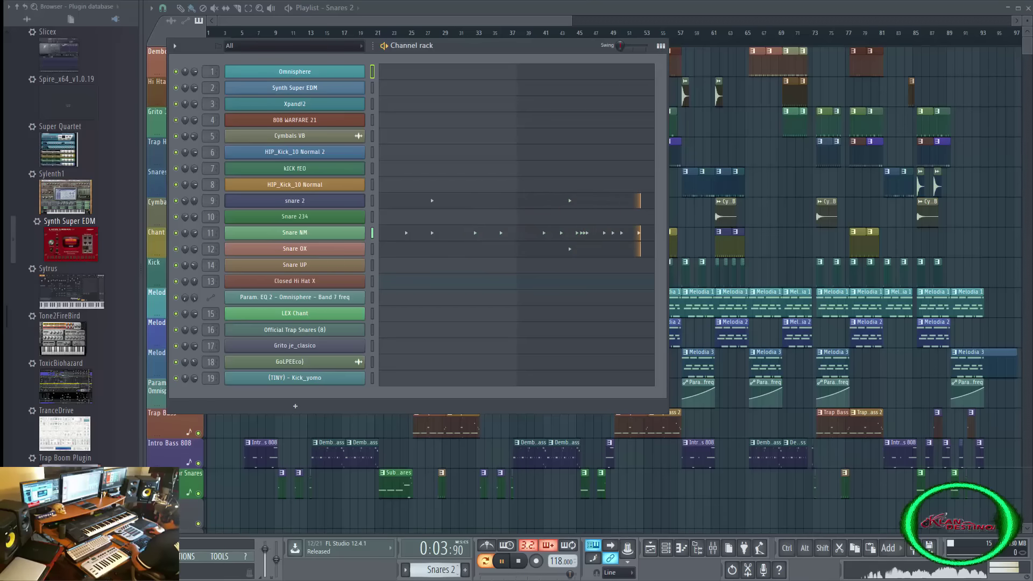
pyautogui.press('space')
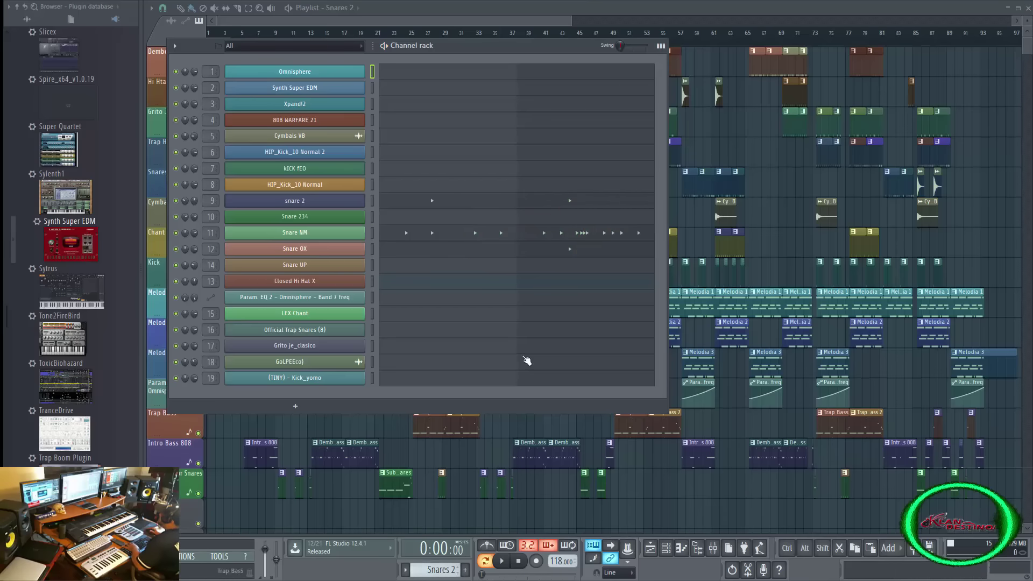
# Examine the Snare NM notes in the Piano roll while the Snares 2 pattern plays.
pyautogui.click(553, 236)
pyautogui.press('space')
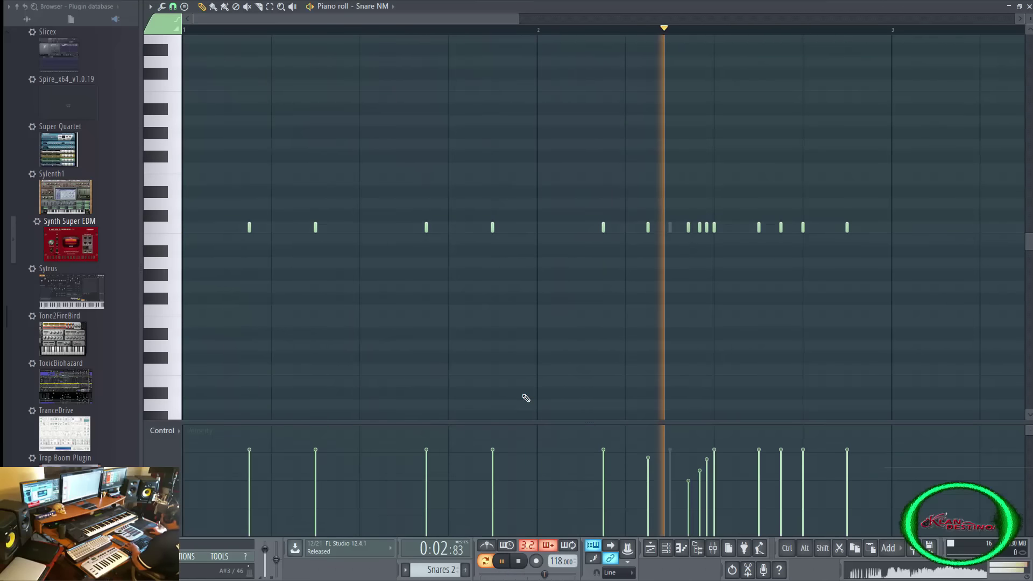
pyautogui.press('space')
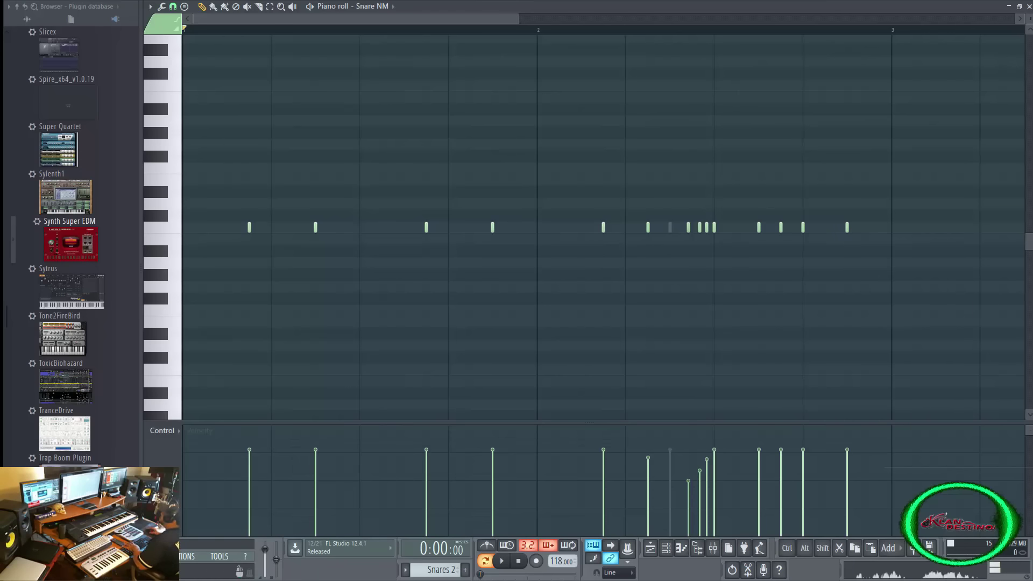
# Inspect the Snare NM notes' panning in the Piano roll control lane, and return the lane to note velocity.
pyautogui.rightClick(163, 467)
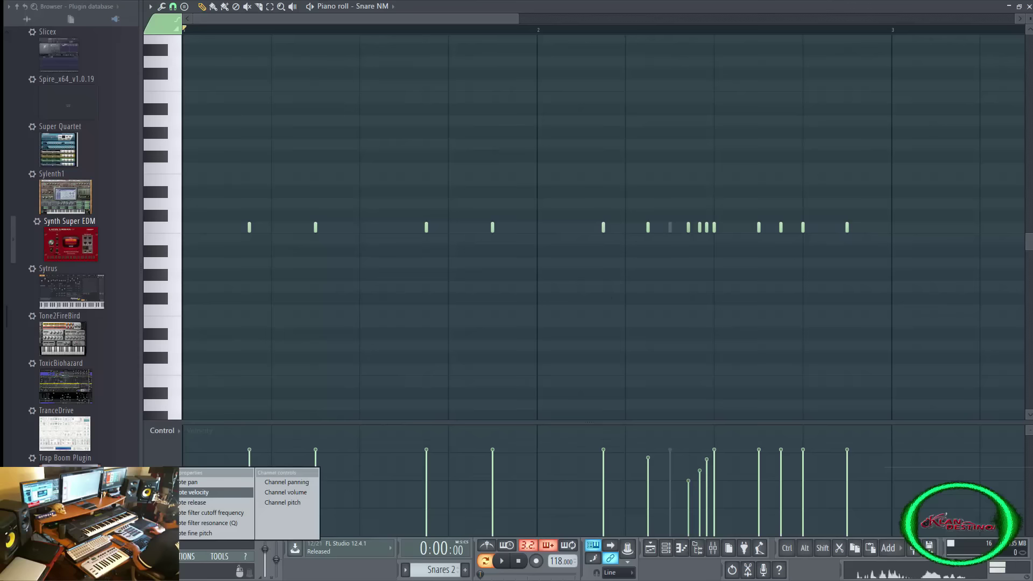
pyautogui.click(189, 482)
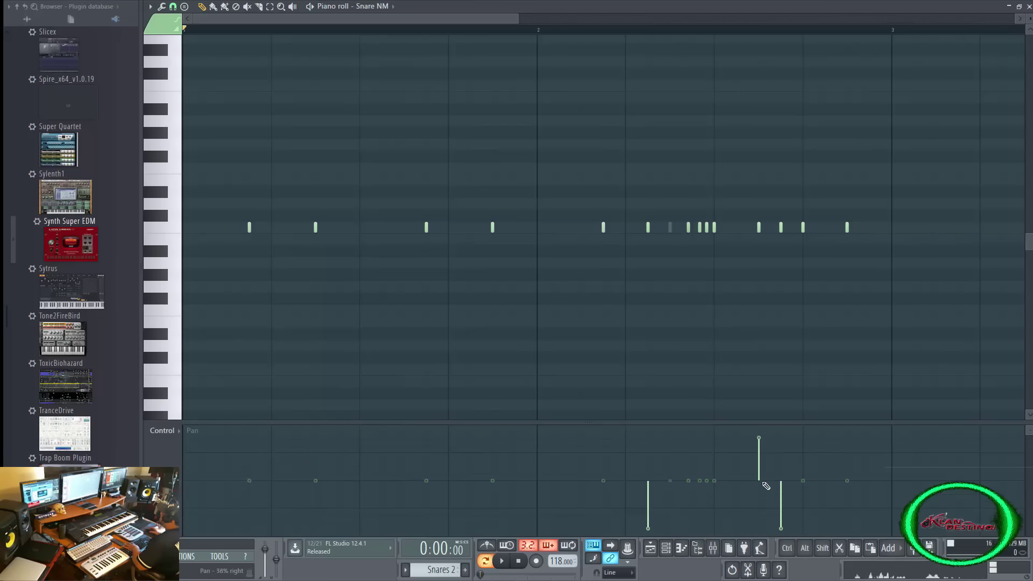
pyautogui.click(737, 231)
pyautogui.rightClick(742, 231)
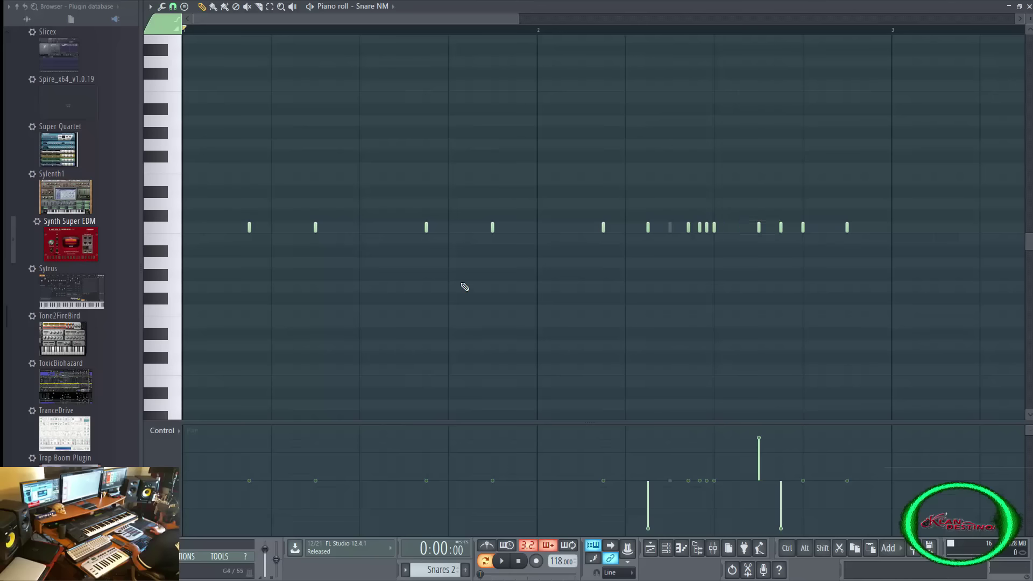
pyautogui.click(178, 480)
pyautogui.click(202, 499)
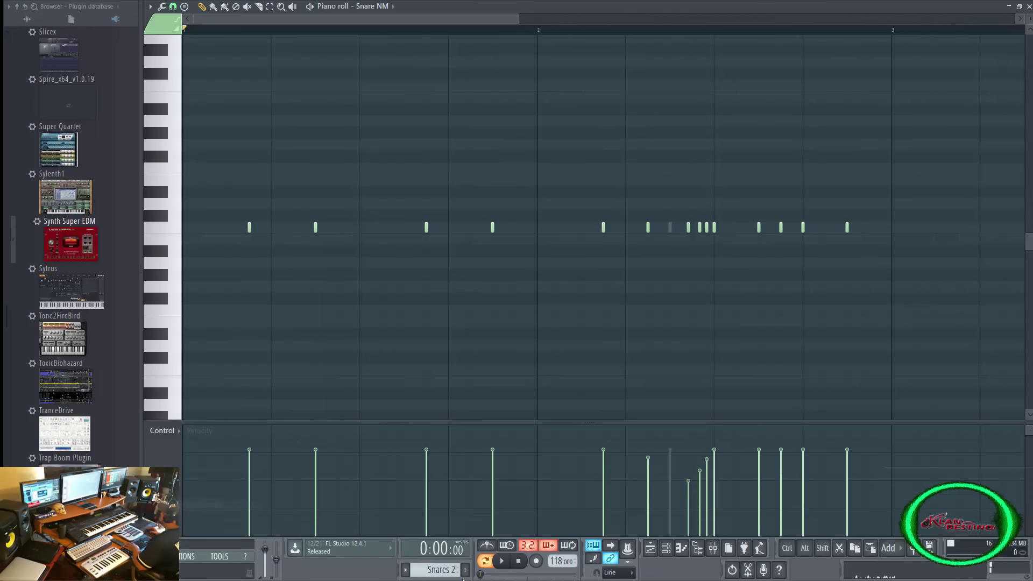
# Return to the playlist and audition the Kick 2 pattern, followed by the Kick pattern.
pyautogui.click(650, 548)
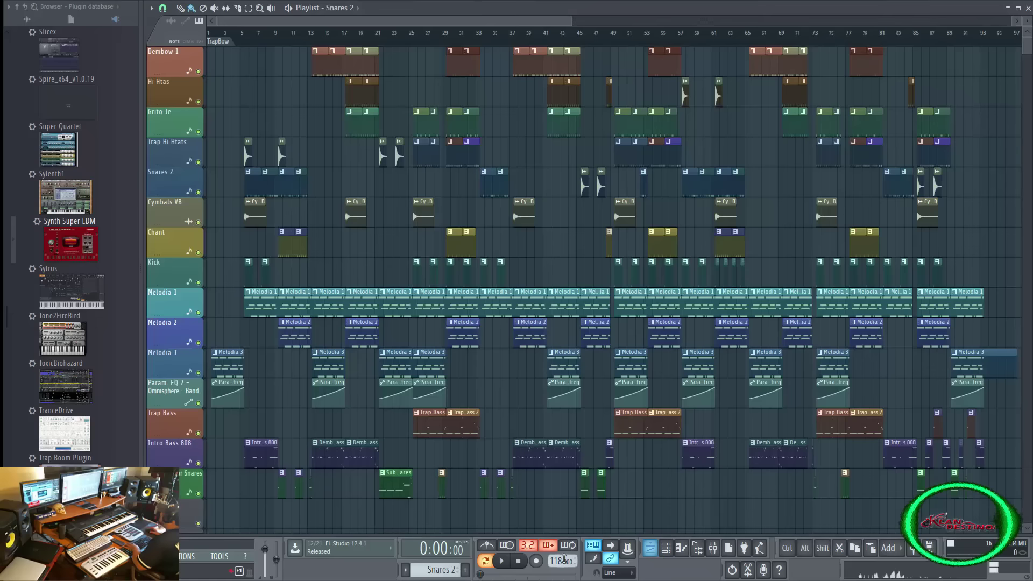
pyautogui.click(440, 569)
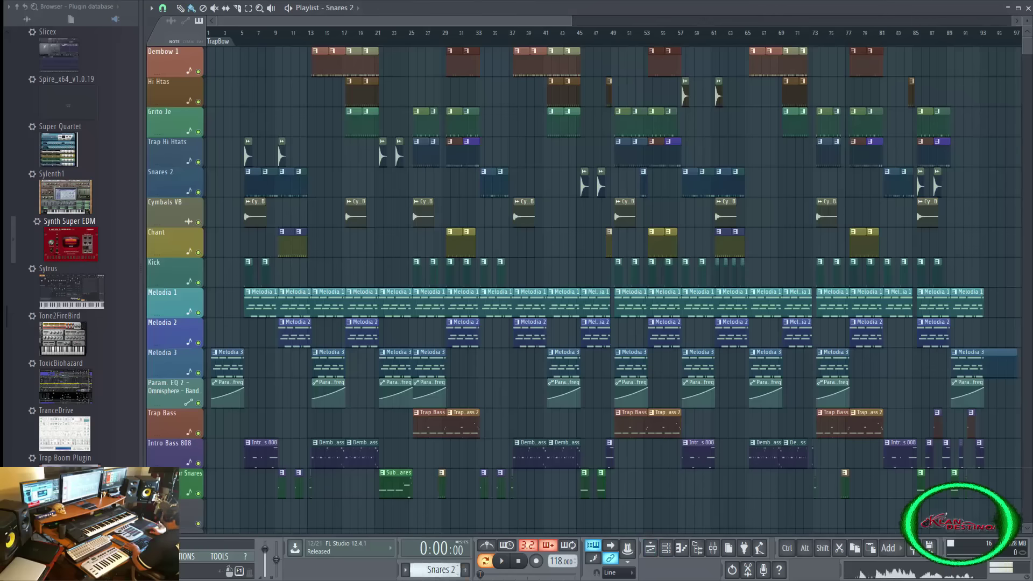
pyautogui.press('space')
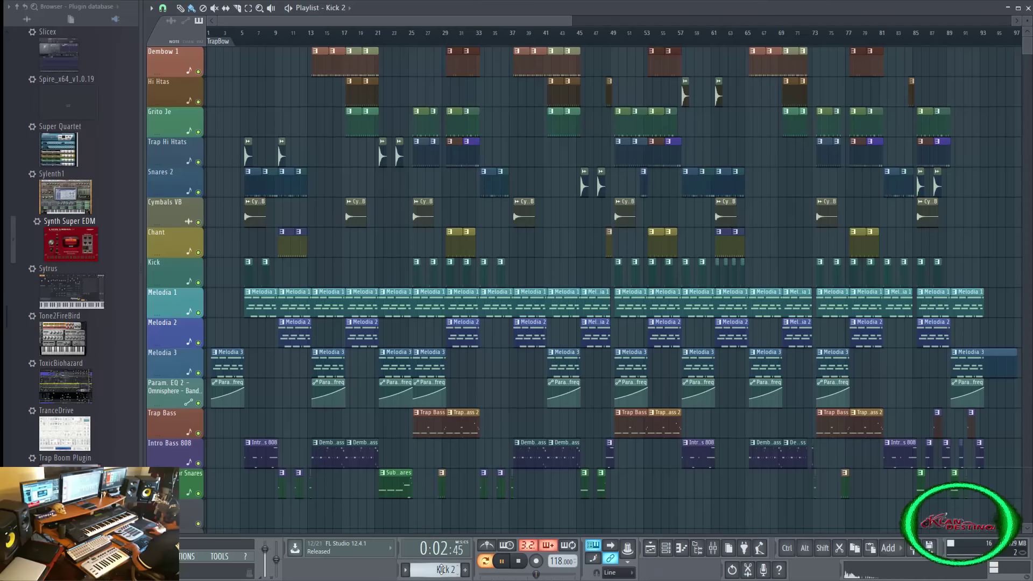
pyautogui.press('space')
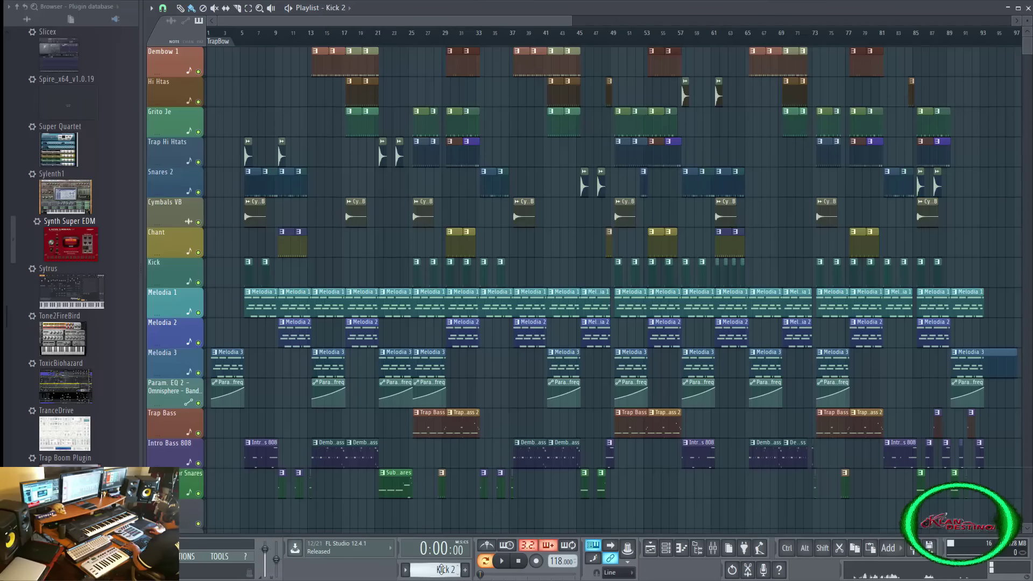
pyautogui.press('space')
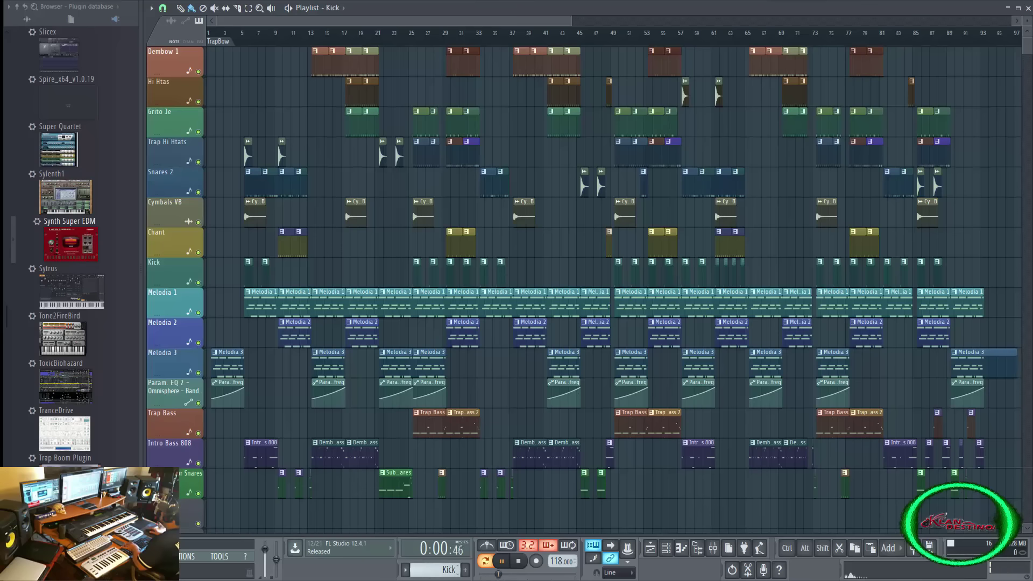
pyautogui.press('space')
# Select the Melodia 1 pattern and play it back.
pyautogui.press('KP_Add')
pyautogui.press('space')
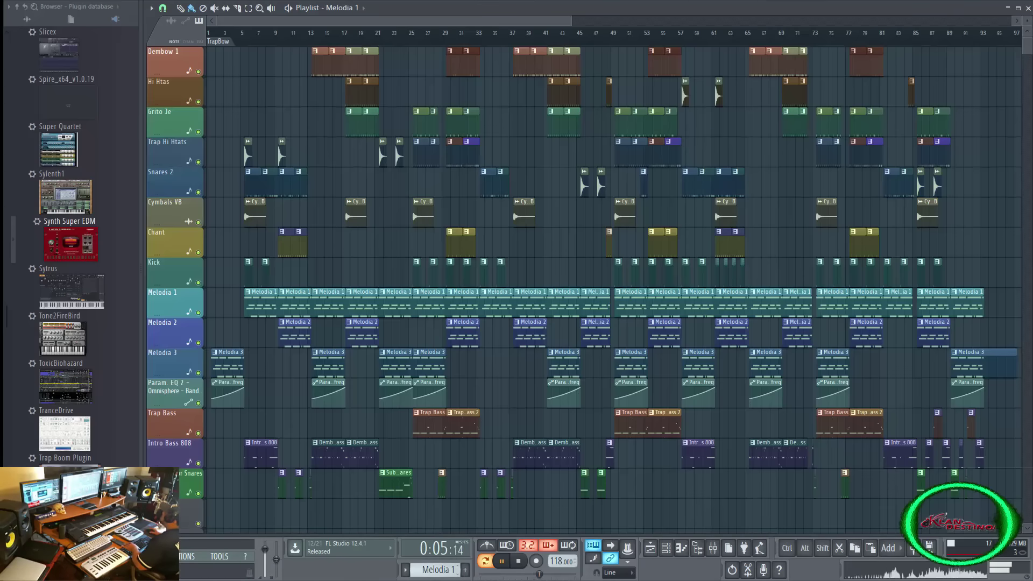
pyautogui.press('space')
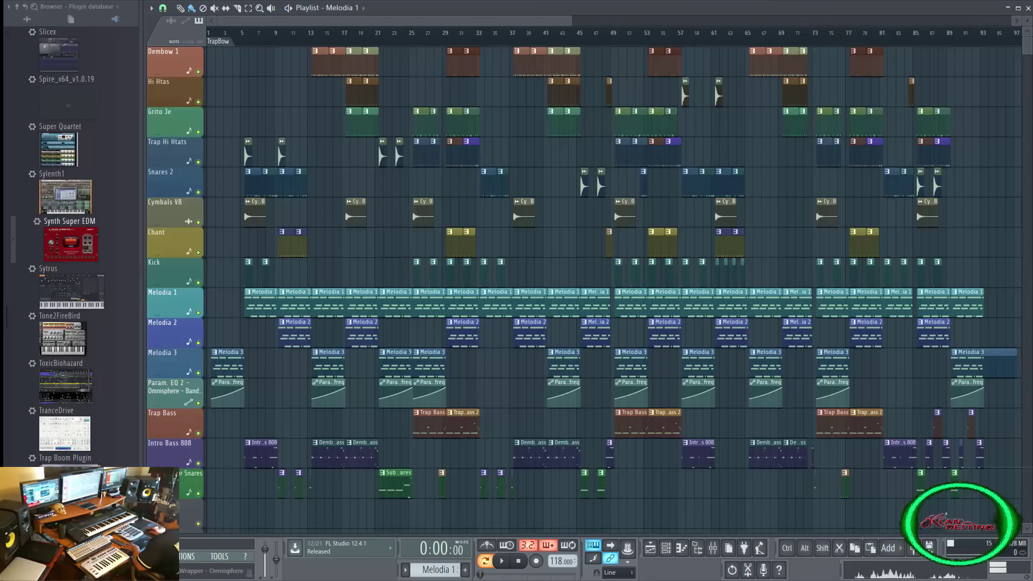
# Bring the Omnisphere window with the Radiotone Melodies patch over the playlist and listen to Melodia 1.
pyautogui.moveTo(0, 56); pyautogui.dragTo(867, 33)
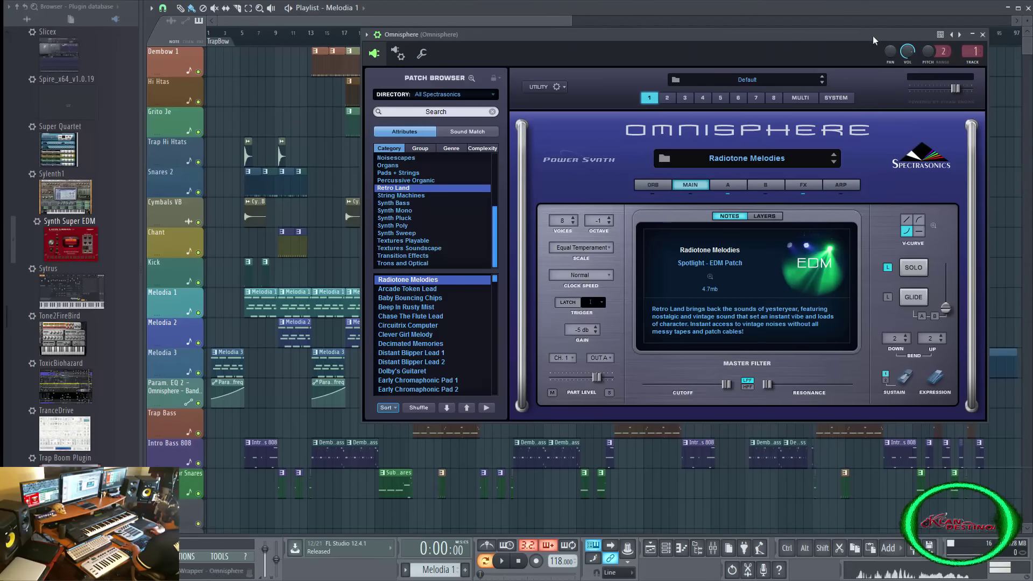
pyautogui.press('space')
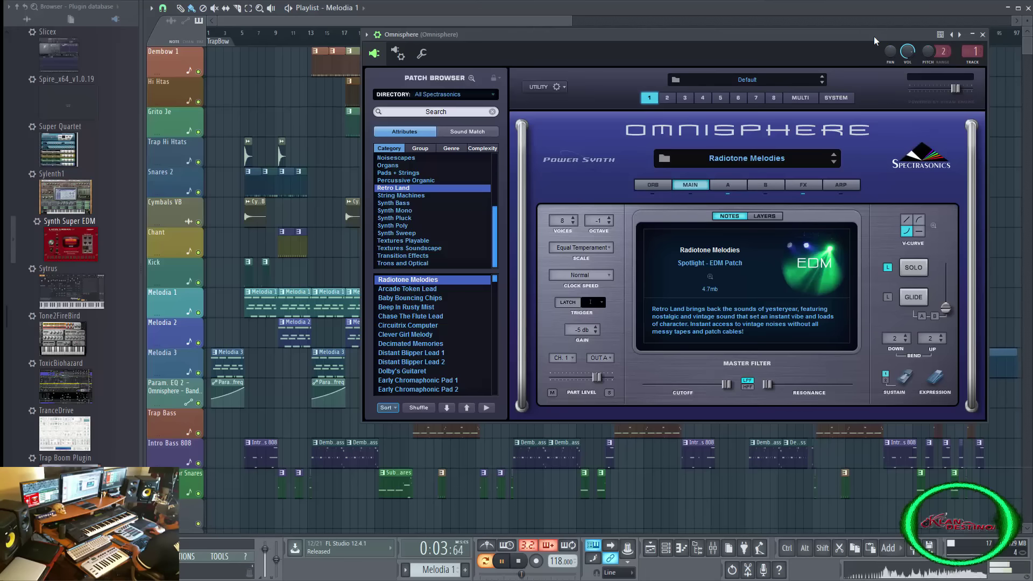
pyautogui.press('space')
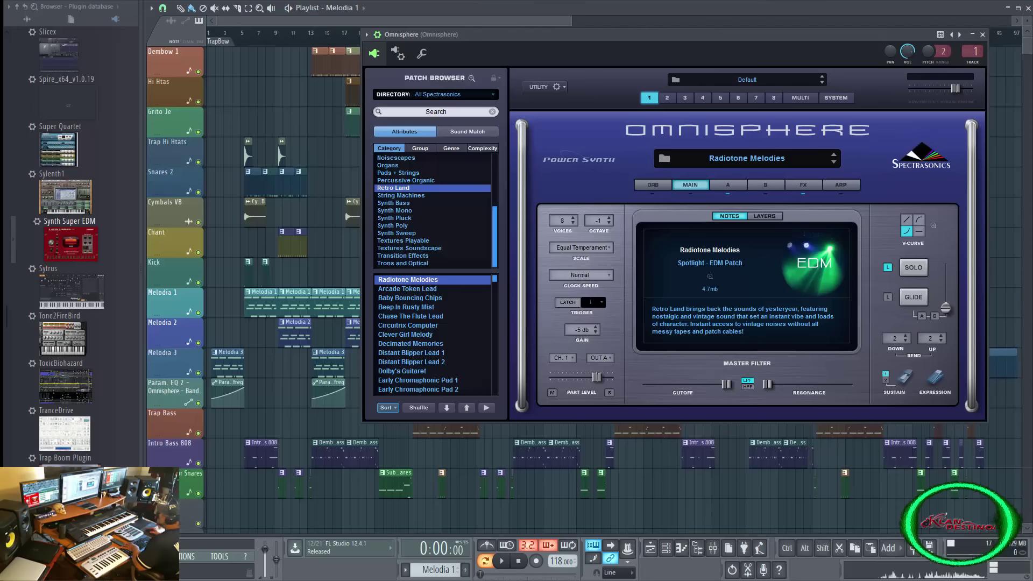
# Bring the Synth Super EDM window with the Plucked Don Dale preset into view and replay Melodia 1 twice.
pyautogui.moveTo(0, 215); pyautogui.dragTo(467, 186)
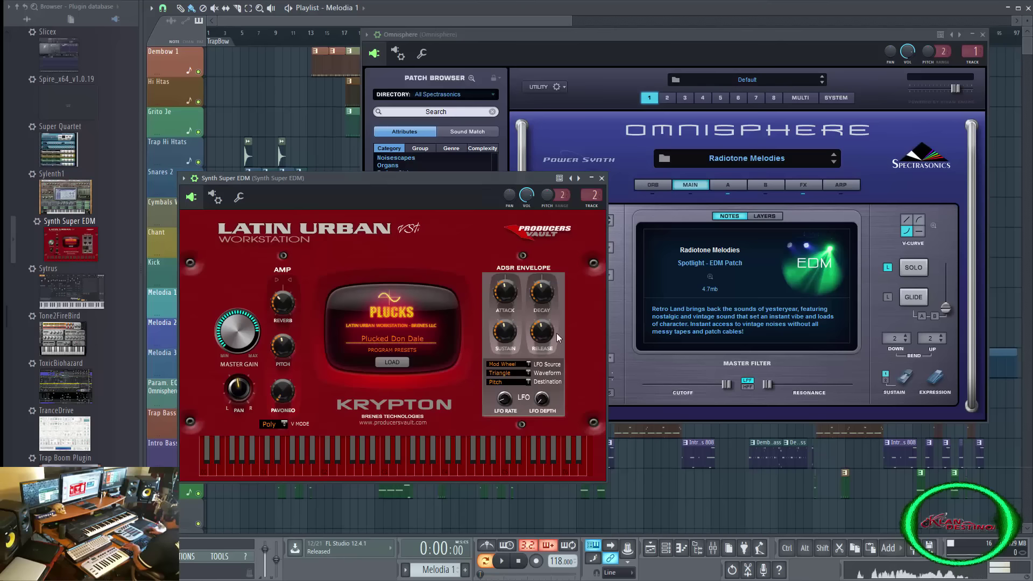
pyautogui.press('space')
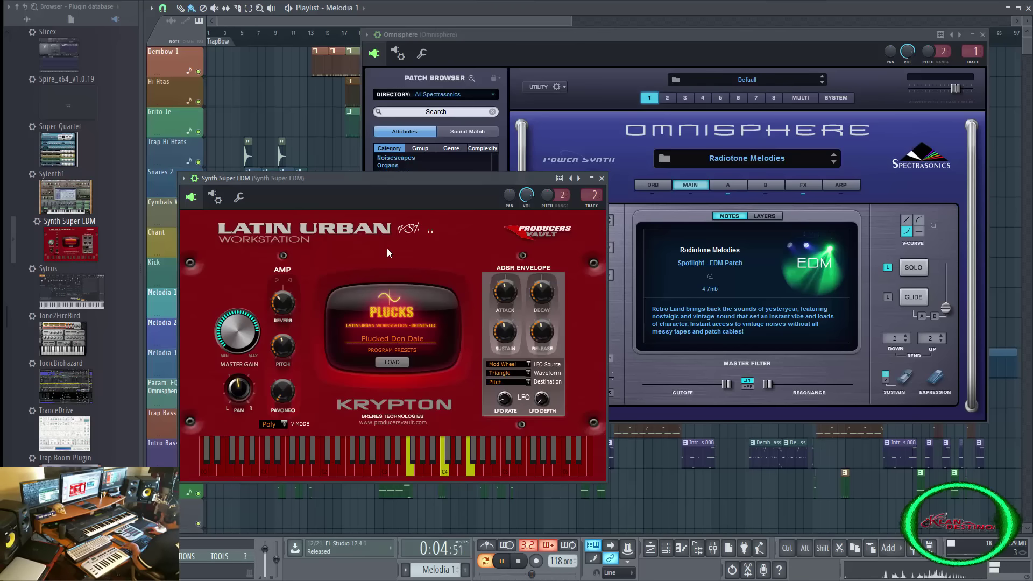
pyautogui.press('space')
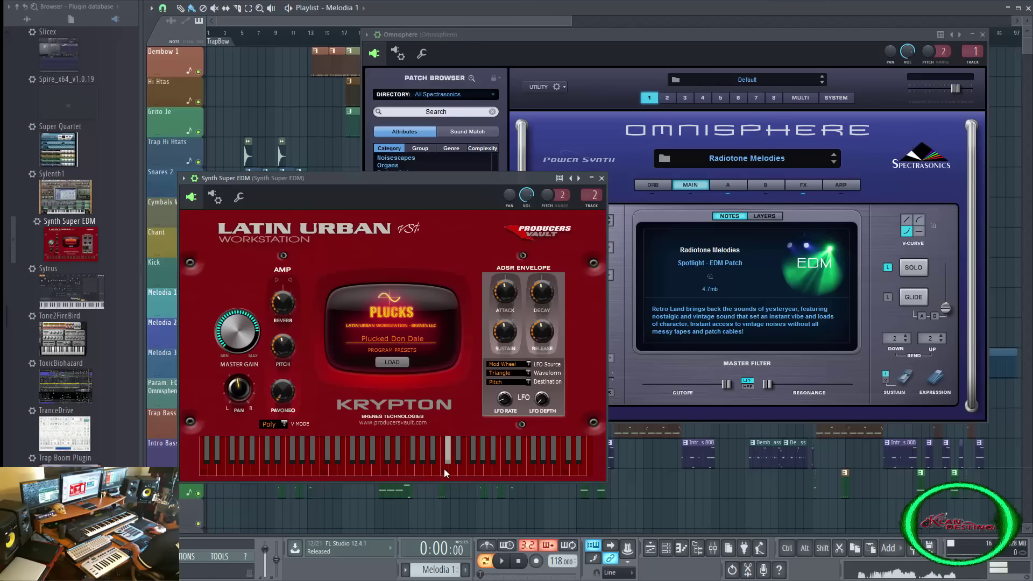
pyautogui.press('space')
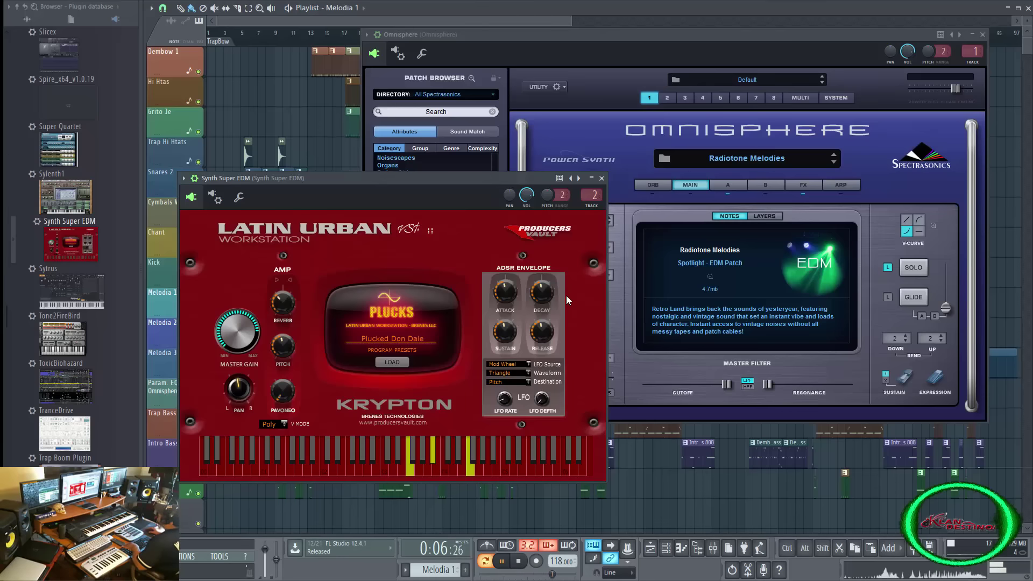
pyautogui.press('space')
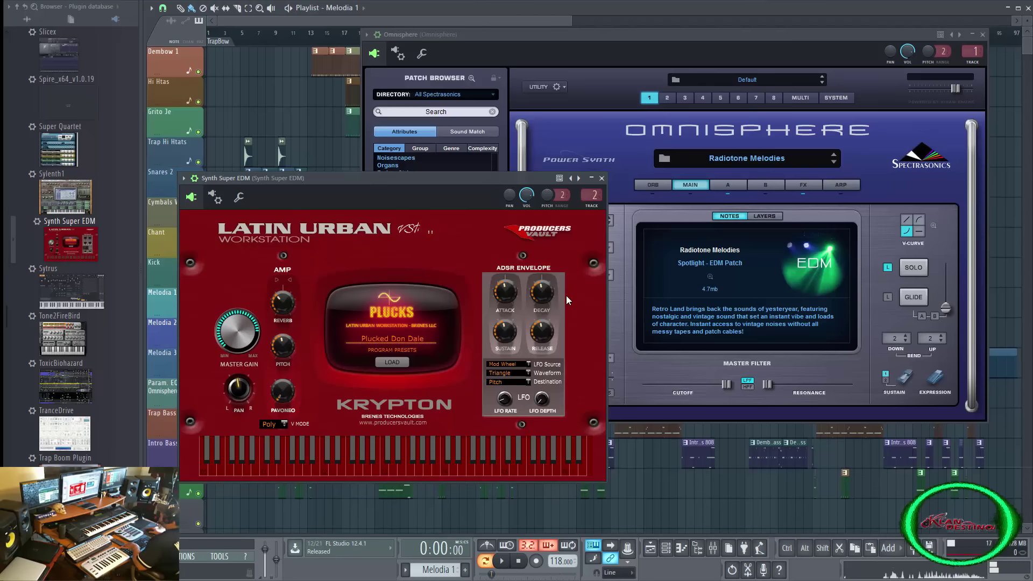
# Select the Trap Bass pattern and start its playback.
pyautogui.press('KP_Add')
pyautogui.press('KP_Add')
pyautogui.press('KP_Add')
pyautogui.press('KP_Add')
pyautogui.press('KP_Add')
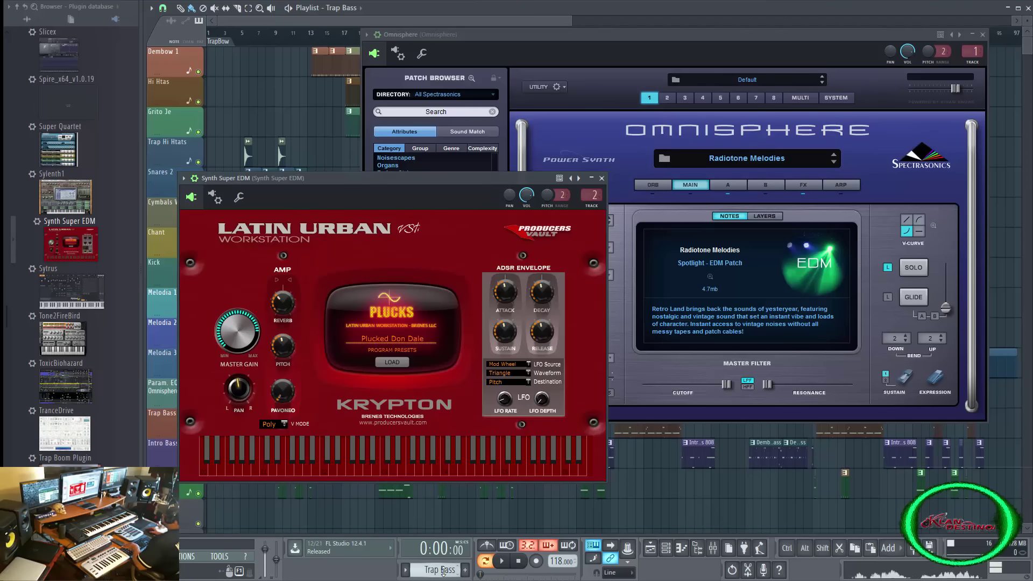
pyautogui.press('space')
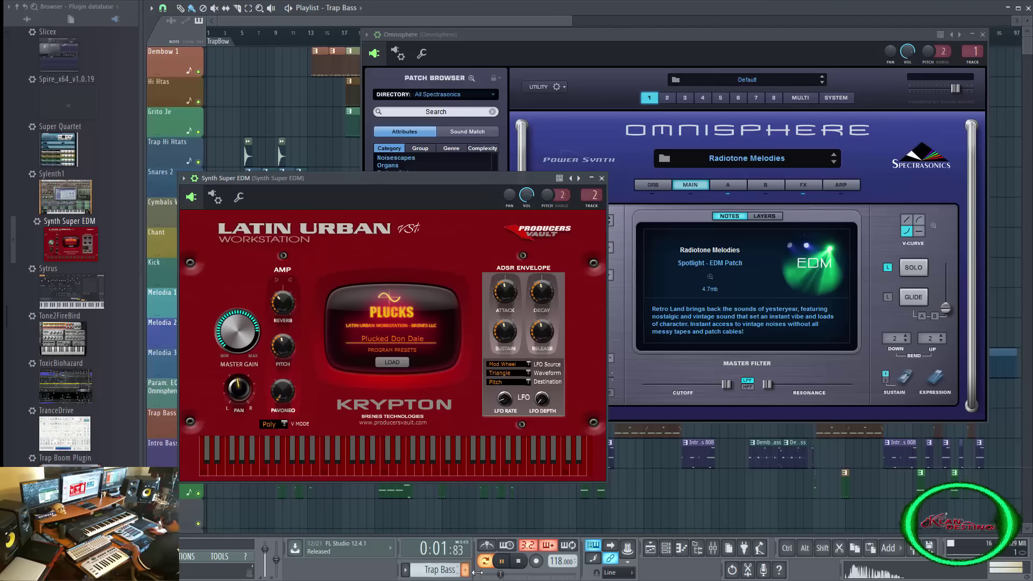
# Show the channel rack, close both synth windows, and select only the 808 WARFARE 21 channel before stopping playback.
pyautogui.click(674, 552)
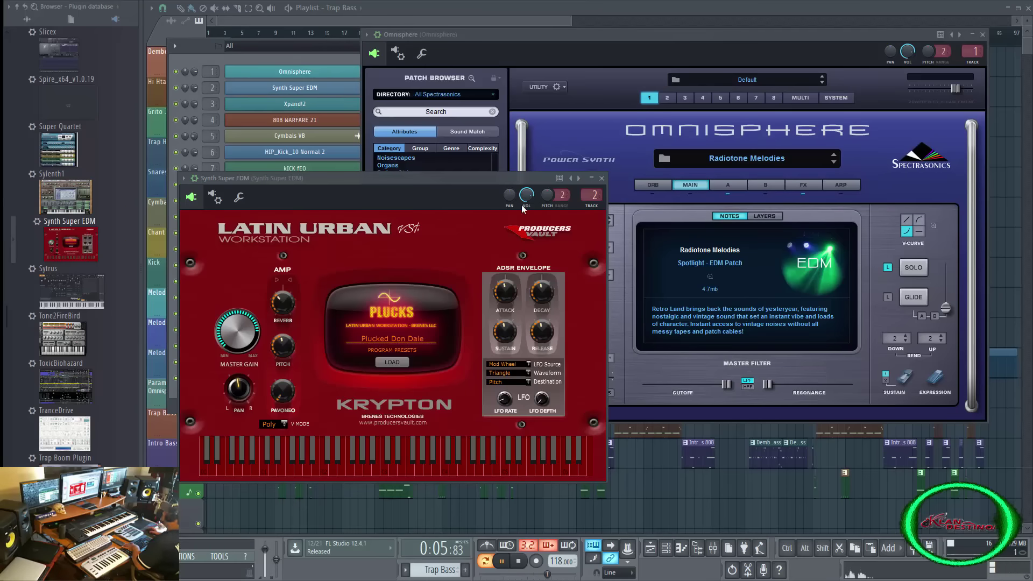
pyautogui.click(601, 178)
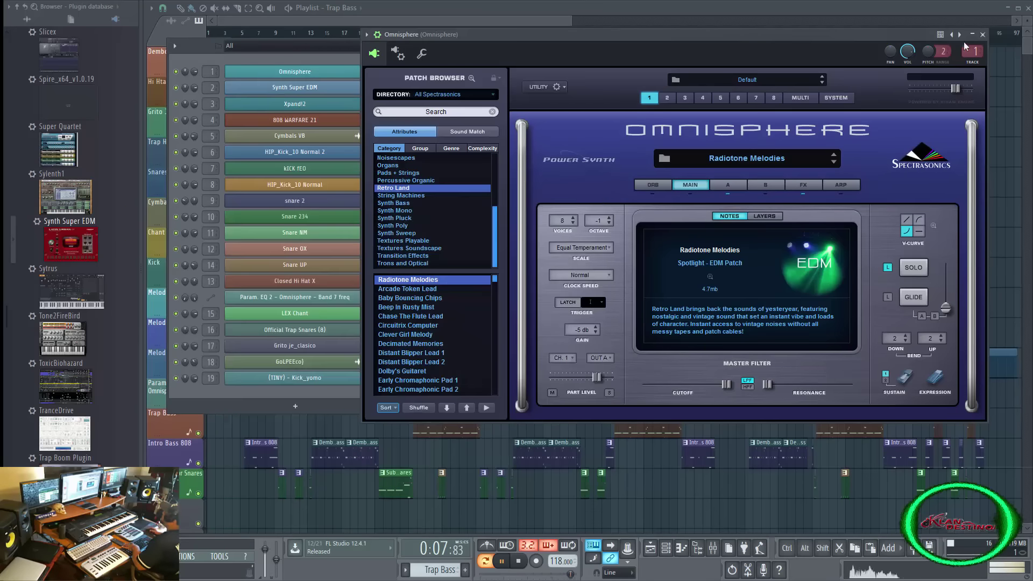
pyautogui.click(982, 34)
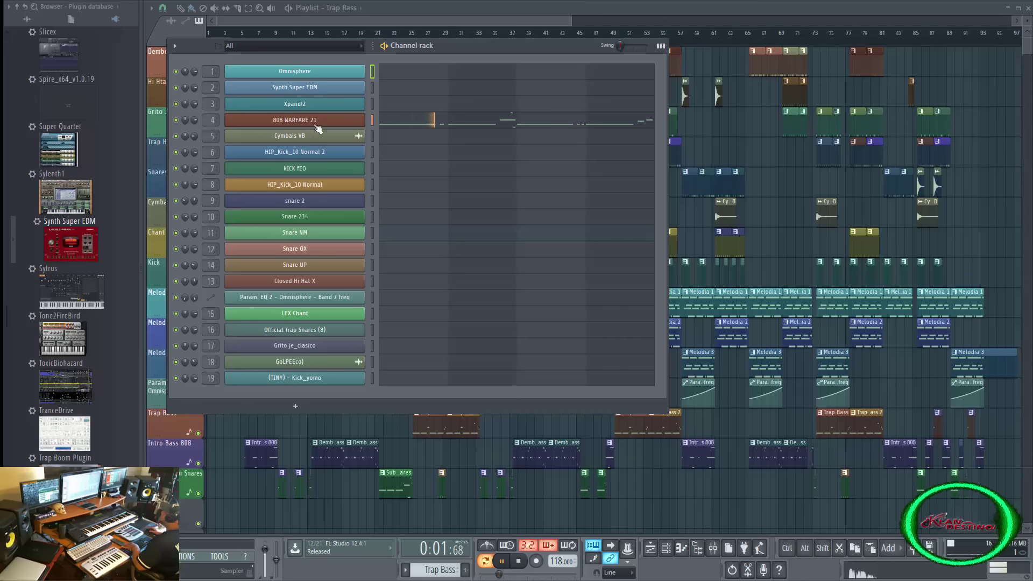
pyautogui.click(371, 120)
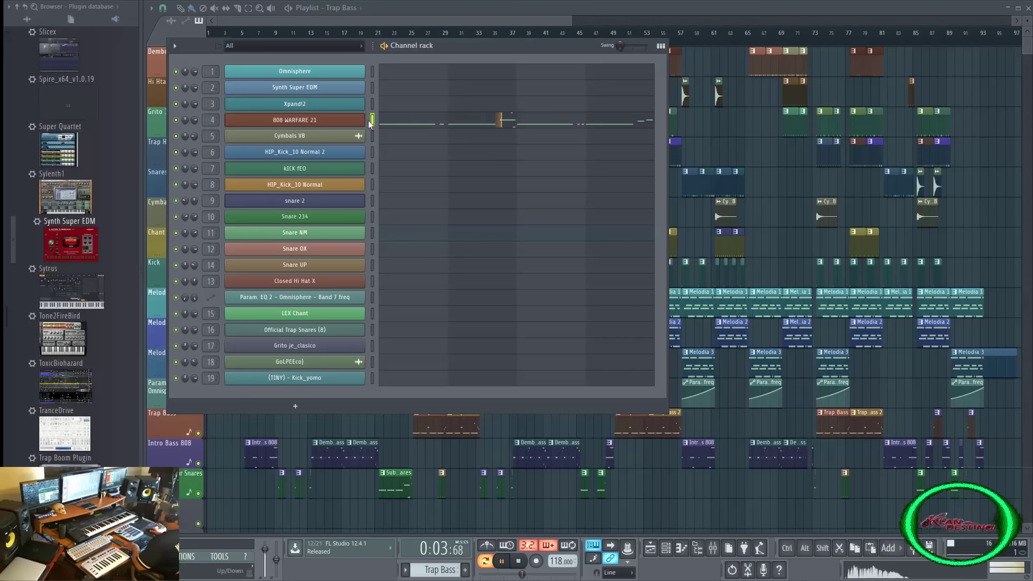
pyautogui.press('space')
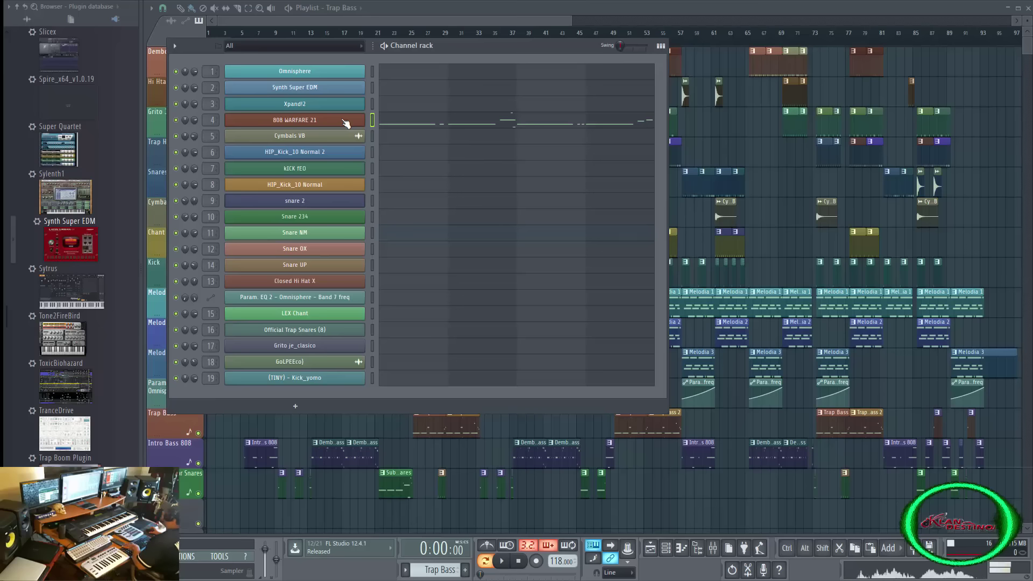
# Open the 808 WARFARE 21 channel settings and audition the sample at several pitches around its G#2 root note.
pyautogui.click(345, 121)
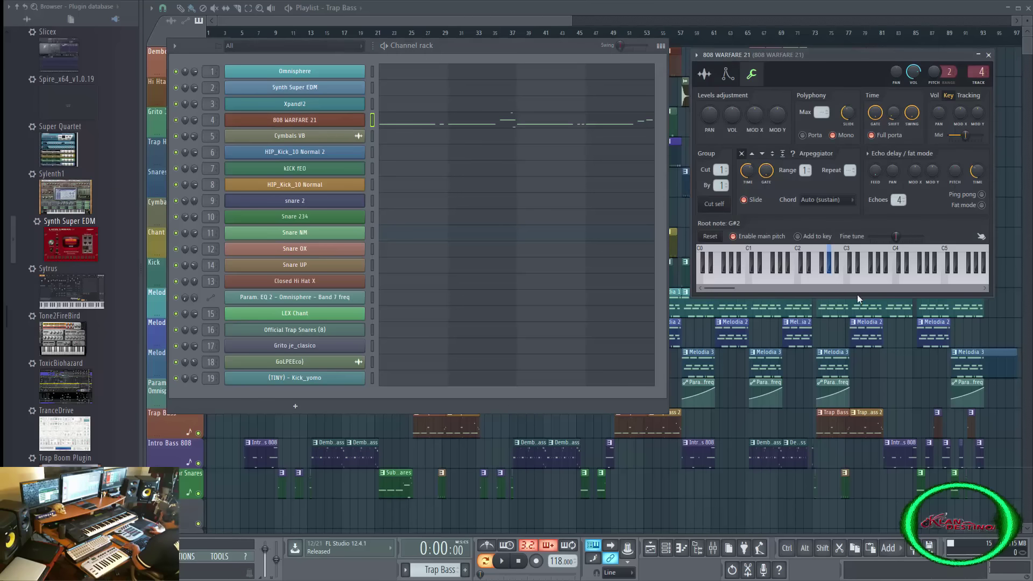
pyautogui.click(831, 276)
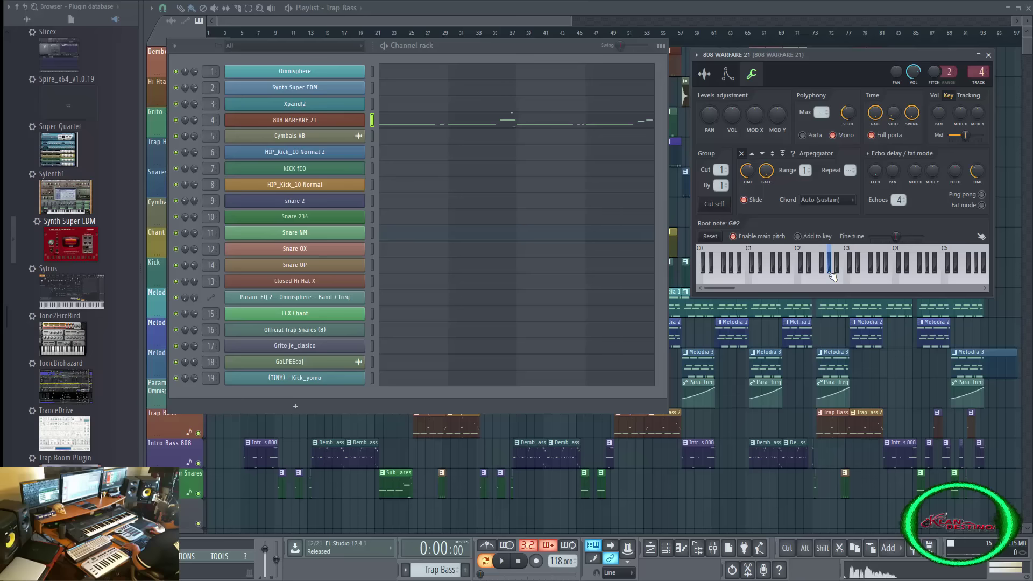
pyautogui.click(829, 273)
pyautogui.click(812, 276)
pyautogui.click(845, 279)
pyautogui.click(875, 276)
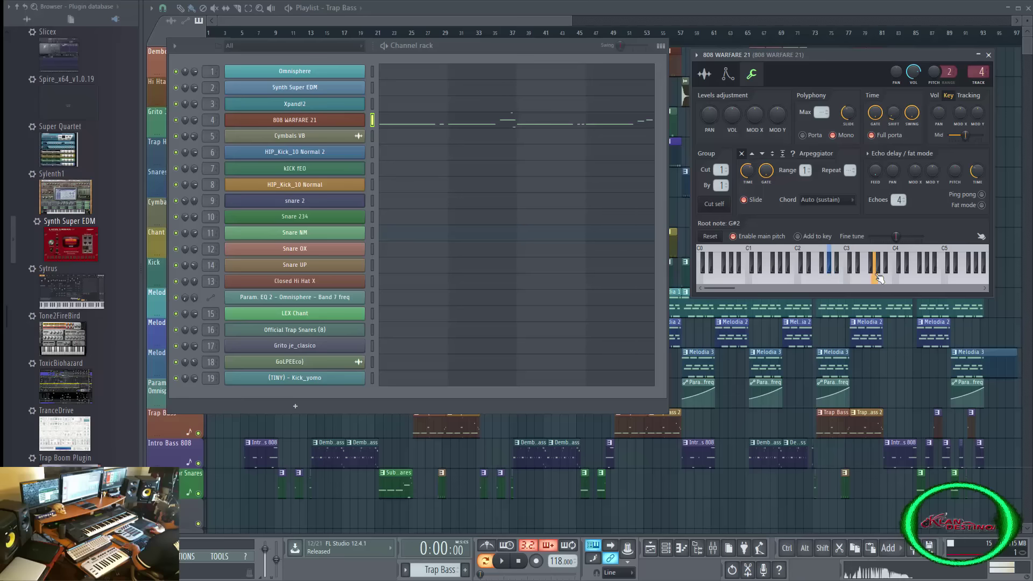
# Open the 808 WARFARE 21 notes in the Piano roll and play the Trap Bass pattern, stopping after a few seconds.
pyautogui.click(577, 122)
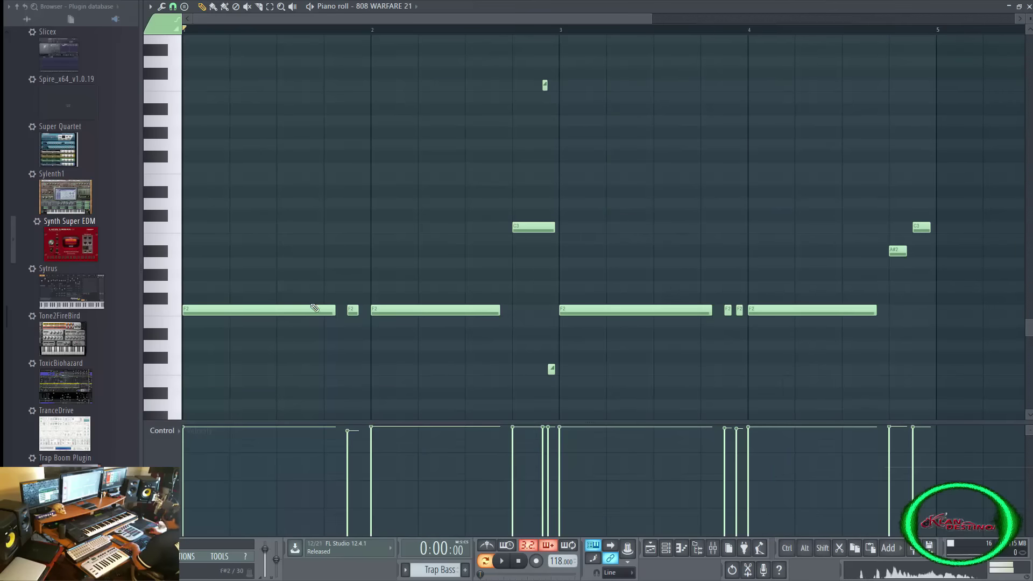
pyautogui.press('space')
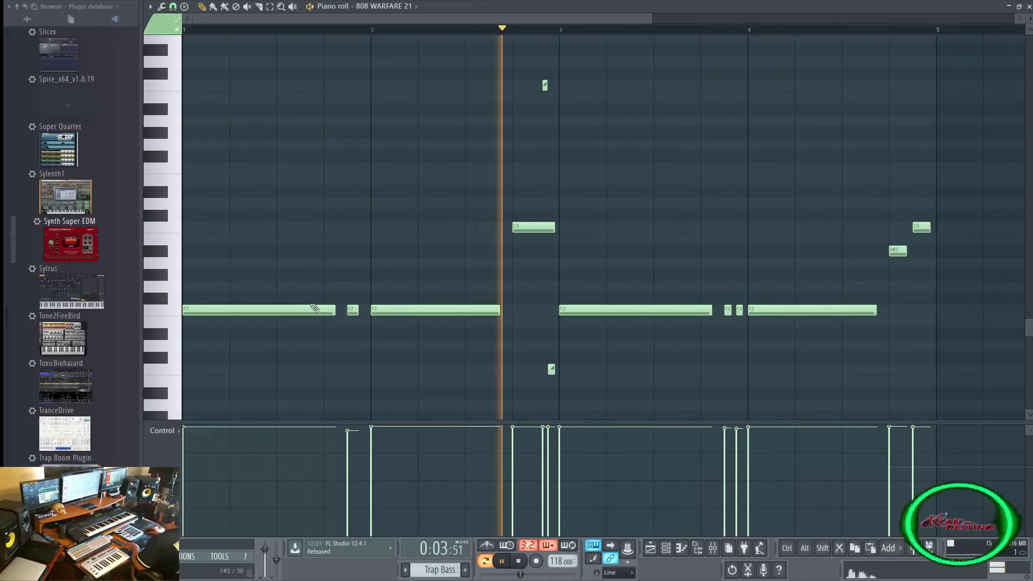
pyautogui.press('space')
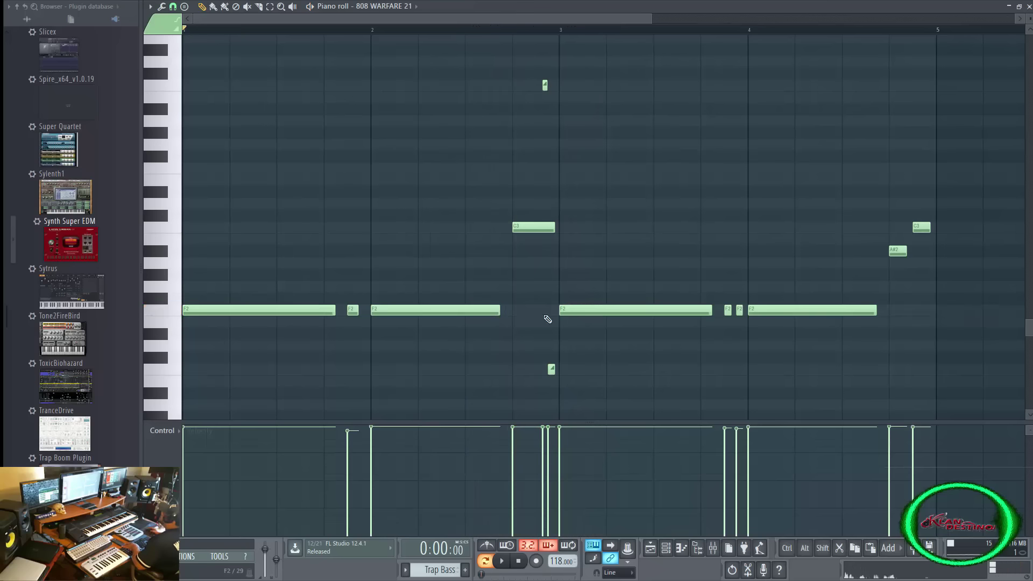
# Draw trial E3 and G3 slide notes above the long C3 note before bar 3, and erase all of them again.
pyautogui.click(516, 180)
pyautogui.moveTo(535, 181); pyautogui.dragTo(544, 178)
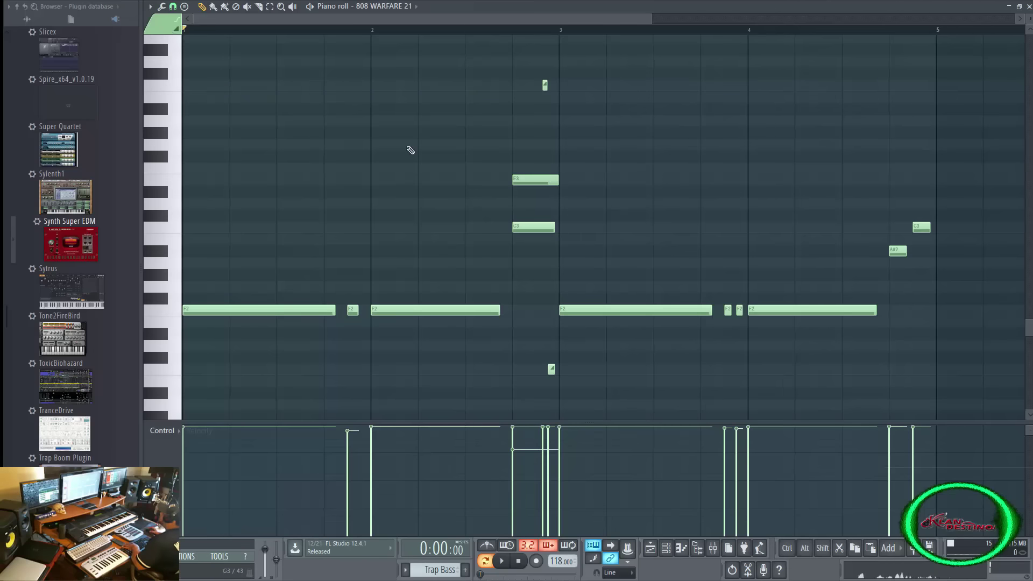
pyautogui.click(544, 143)
pyautogui.moveTo(580, 144); pyautogui.dragTo(545, 145)
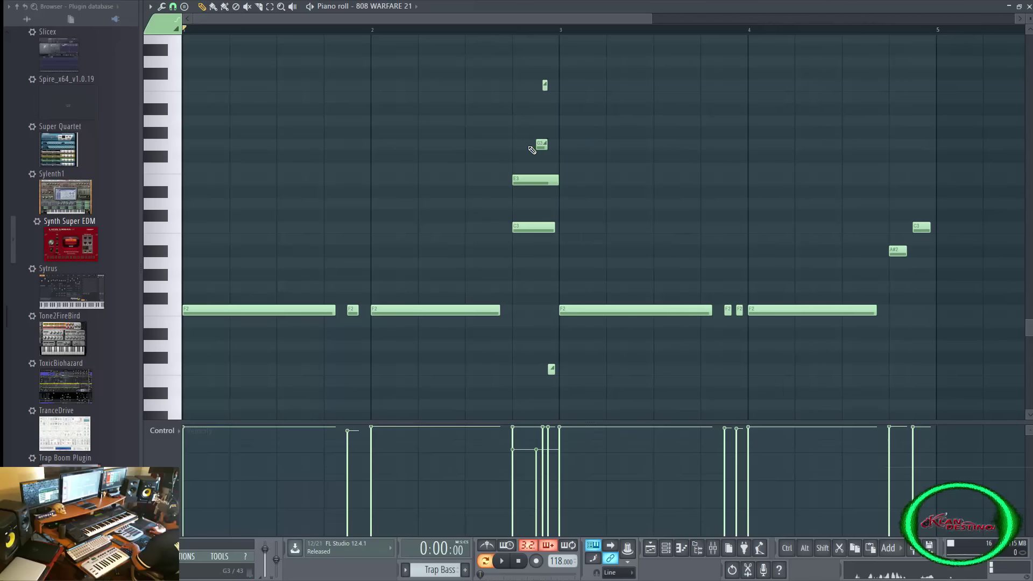
pyautogui.click(528, 145)
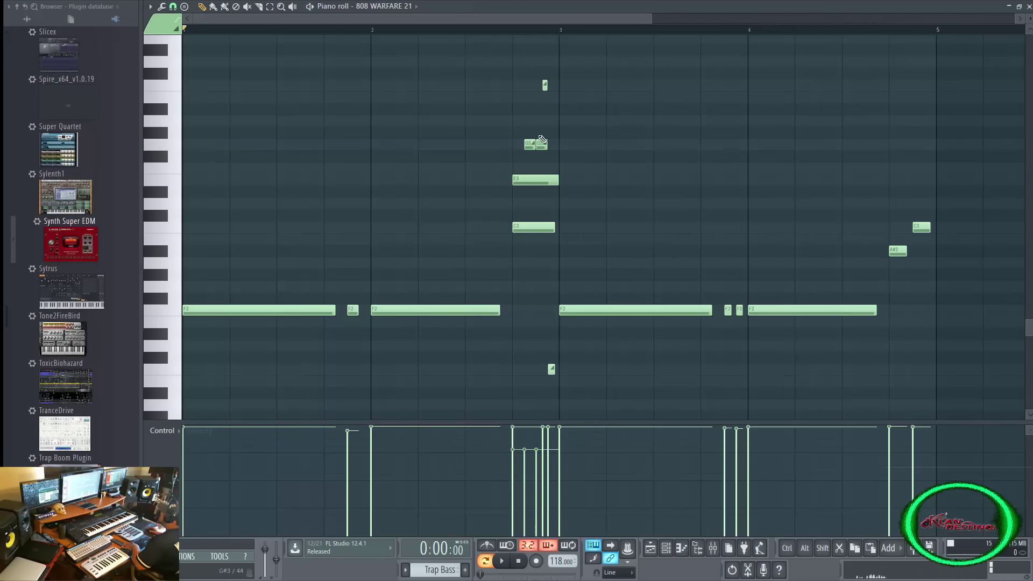
pyautogui.rightClick(541, 144)
pyautogui.rightClick(530, 144)
pyautogui.rightClick(533, 179)
# Replay the Trap Bass line past bar 3 and stop playback.
pyautogui.press('space')
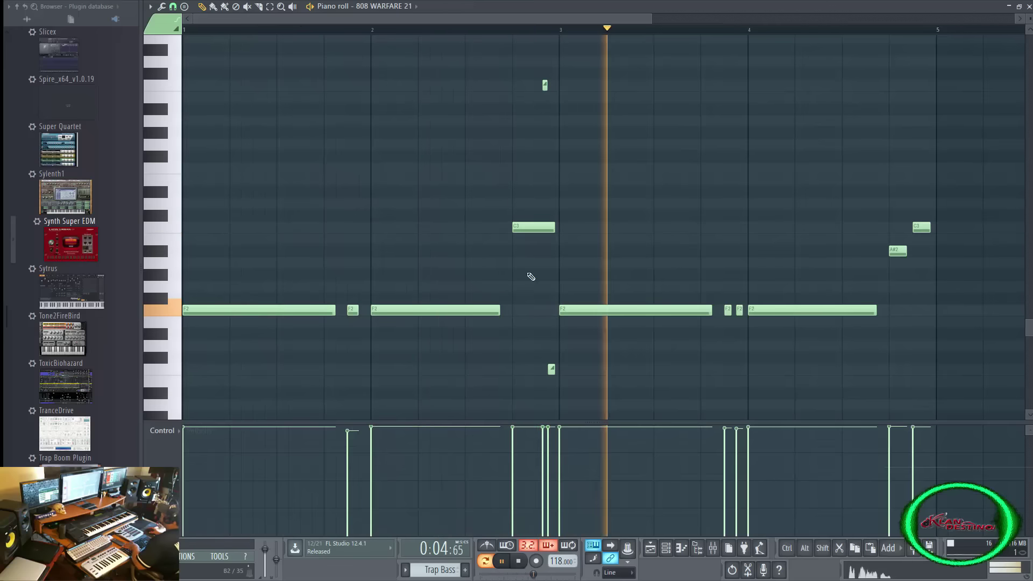
pyautogui.press('space')
# Select the 808 WARFARE 21 mixer track, examine its Fruity parametric EQ 2 and Fruity Blood Overdrive settings, and return to the Piano roll.
pyautogui.click(669, 553)
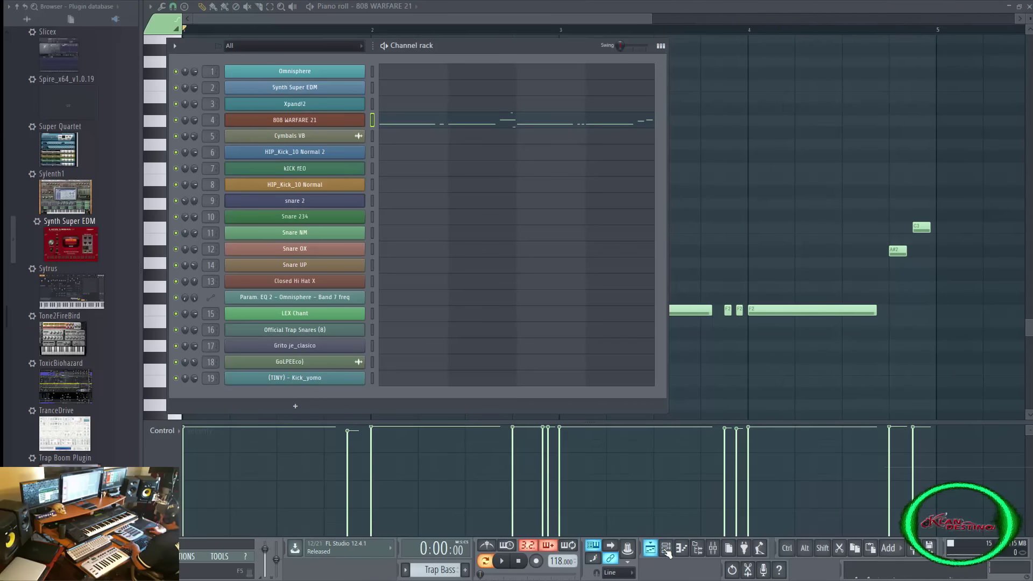
pyautogui.click(717, 554)
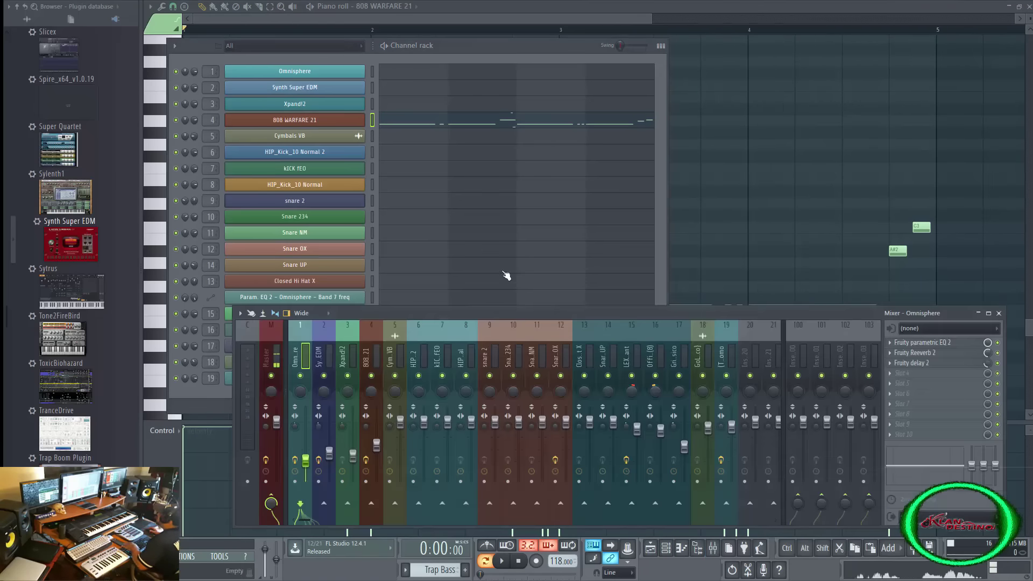
pyautogui.click(370, 335)
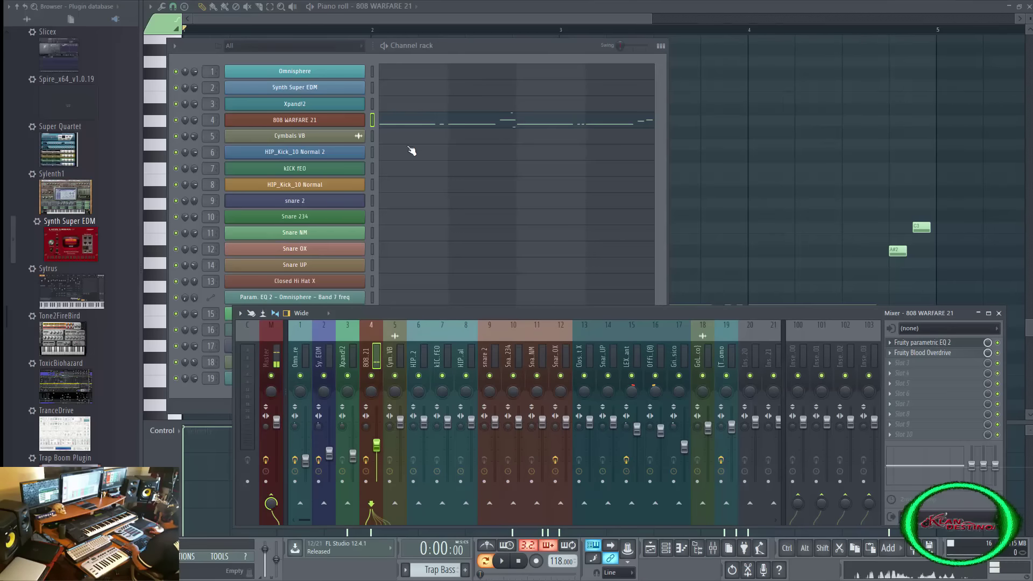
pyautogui.click(942, 343)
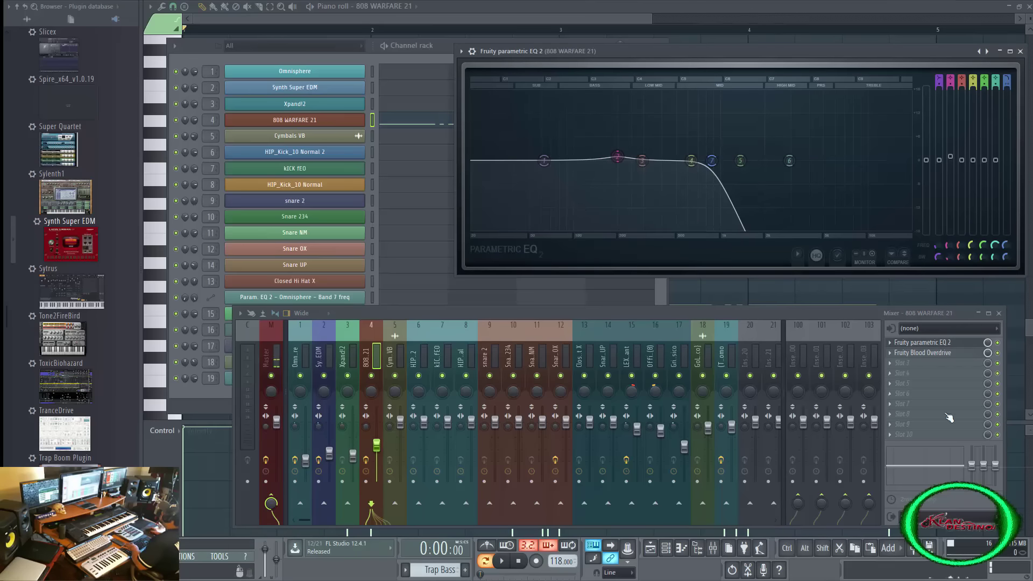
pyautogui.click(948, 354)
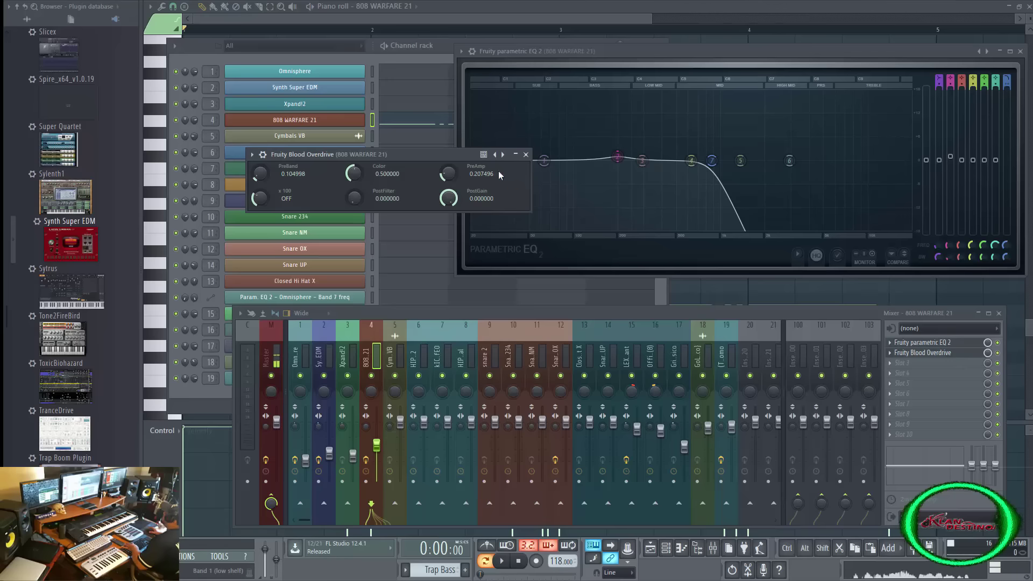
pyautogui.click(526, 156)
pyautogui.click(563, 21)
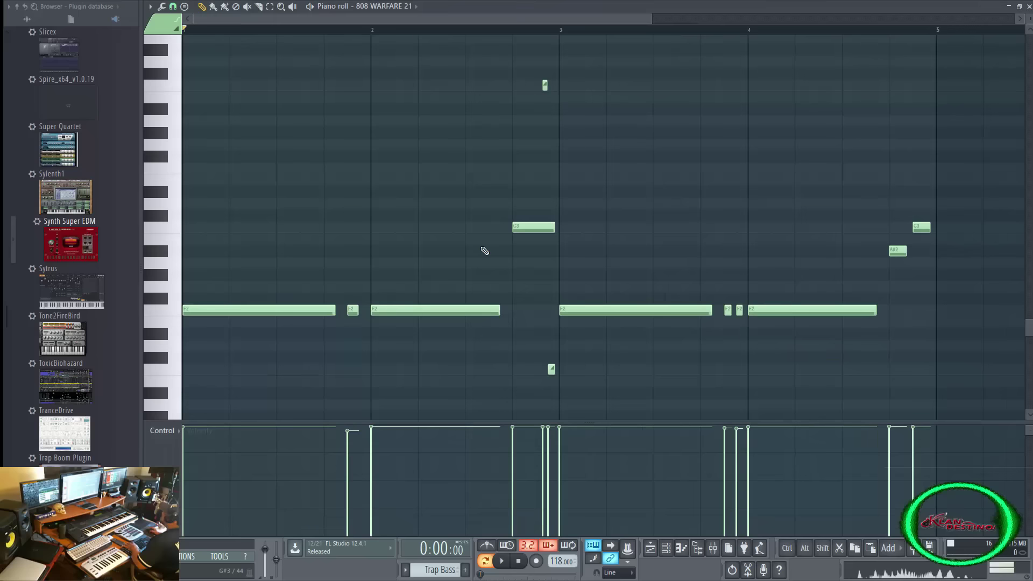
# Show the channel rack, switch to Pattern 16 and audition it.
pyautogui.click(665, 547)
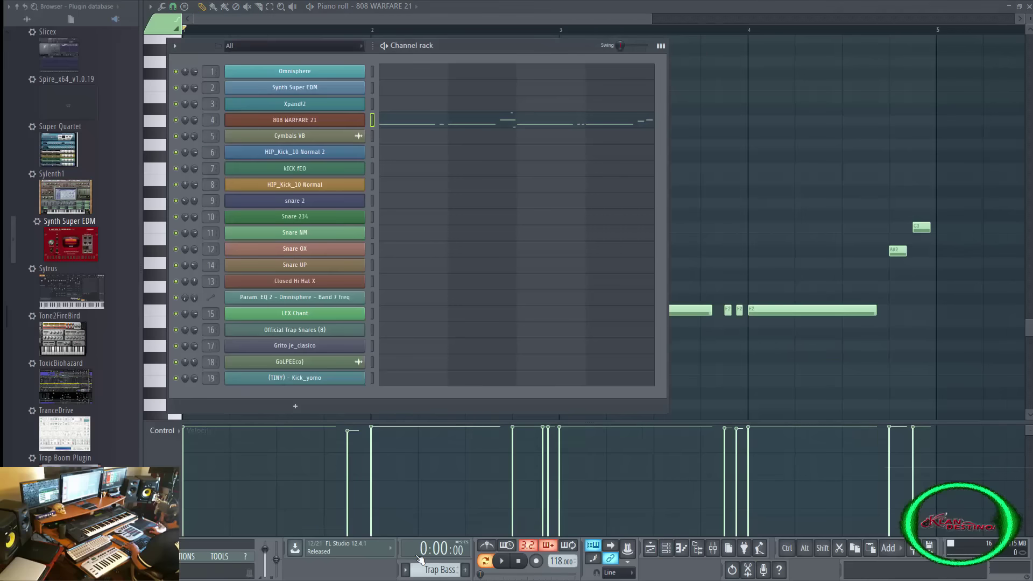
pyautogui.moveTo(434, 569); pyautogui.dragTo(434, 556)
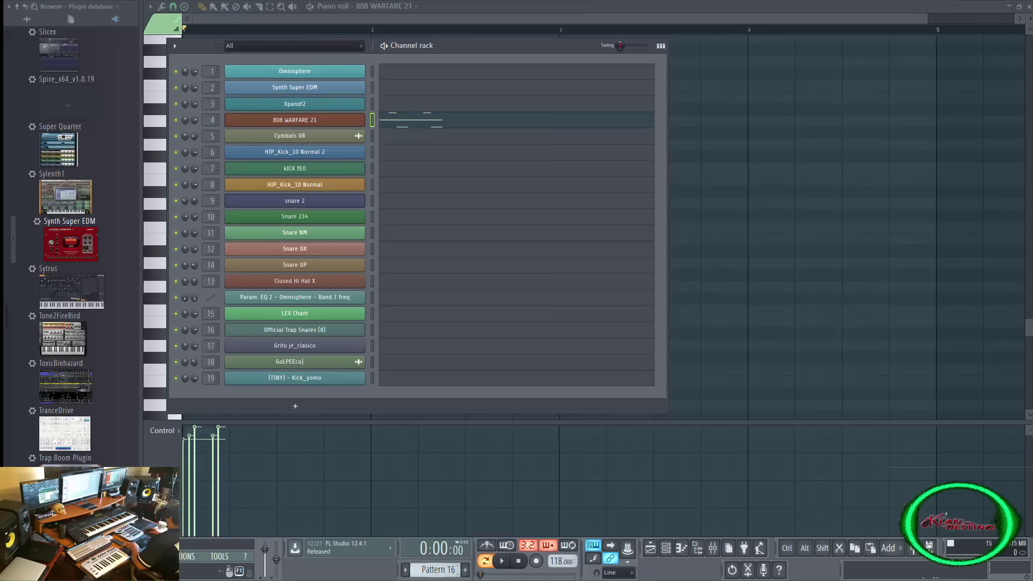
pyautogui.press('space')
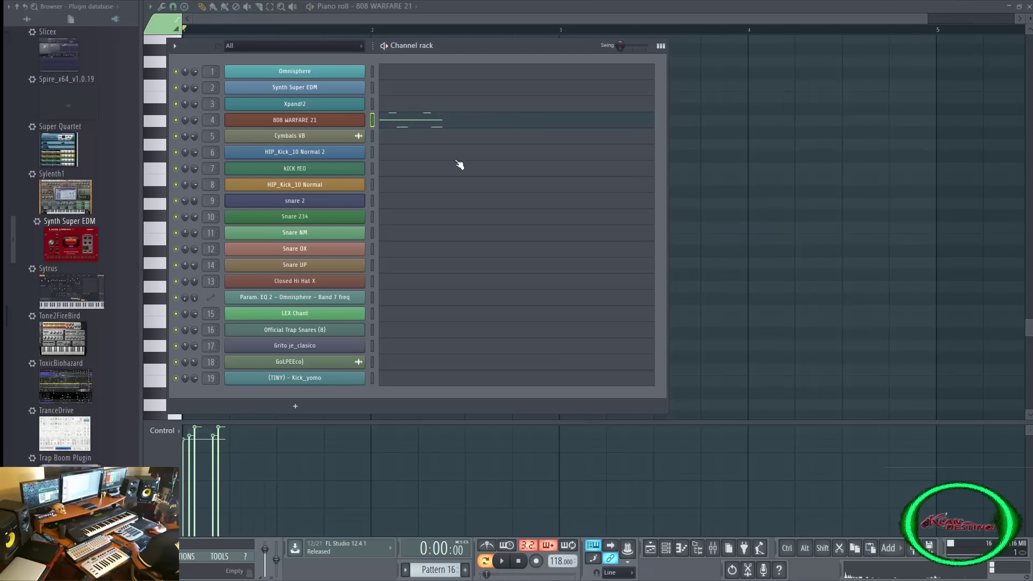
pyautogui.press('space')
pyautogui.click(468, 133)
pyautogui.press('space')
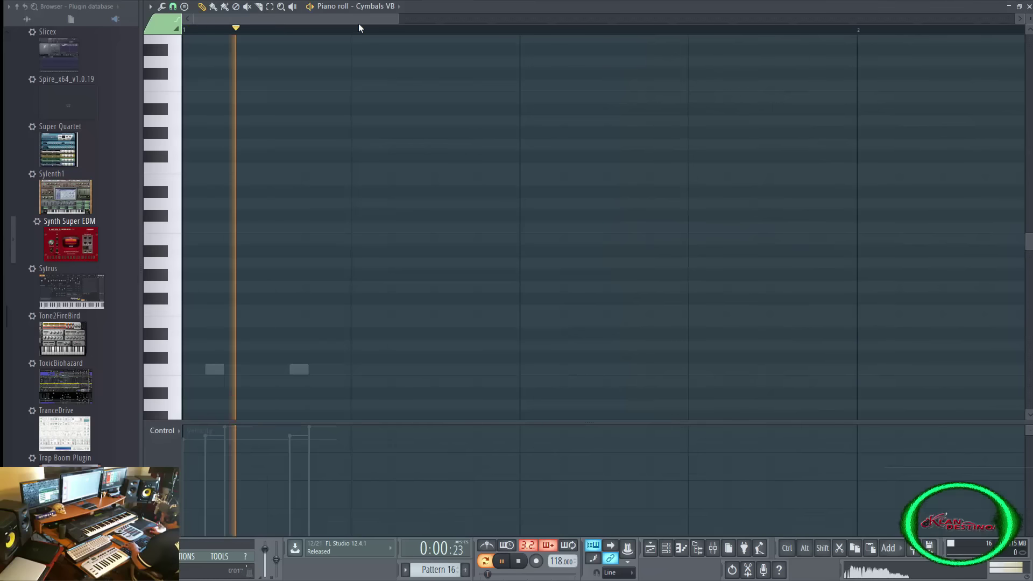
pyautogui.scroll(-5, 385, 267)
pyautogui.scroll(-3, 384, 268)
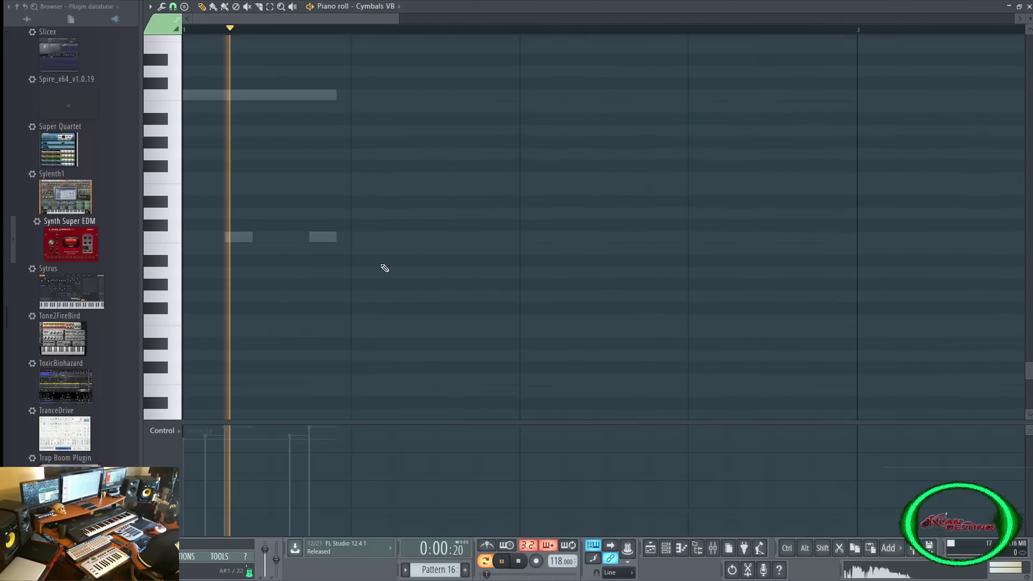
pyautogui.scroll(4, 385, 268)
pyautogui.click(666, 554)
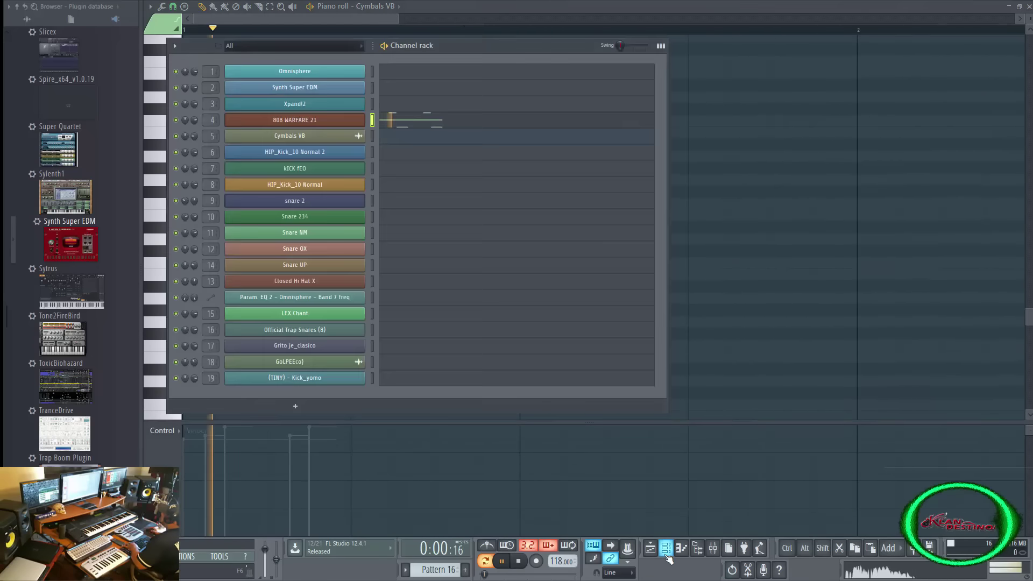
# Open Pattern 16's 808 WARFARE 21 notes in the Piano roll, stop playback, and audition the C3 key.
pyautogui.click(463, 116)
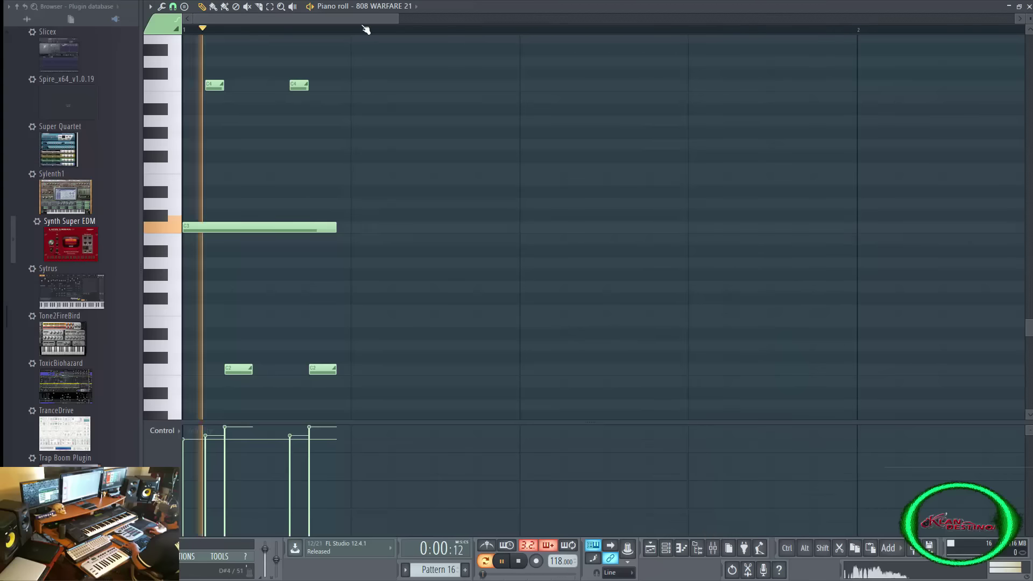
pyautogui.press('space')
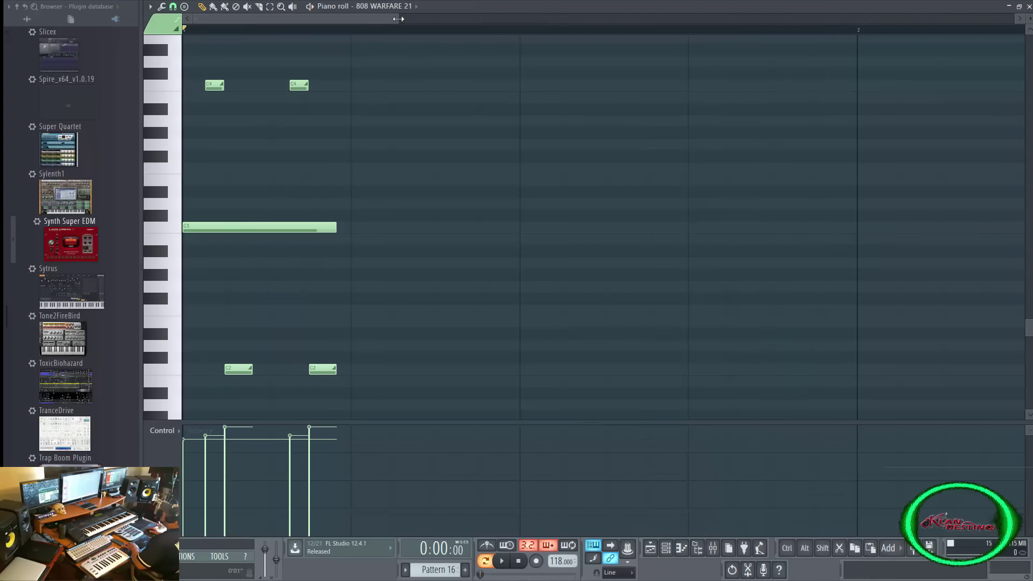
pyautogui.moveTo(398, 18); pyautogui.dragTo(325, 19)
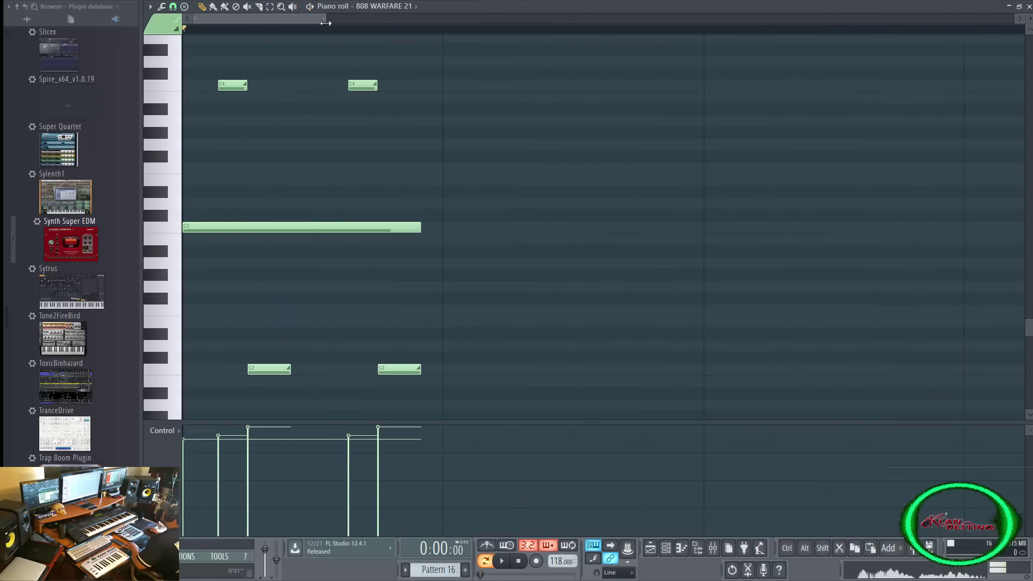
pyautogui.click(162, 230)
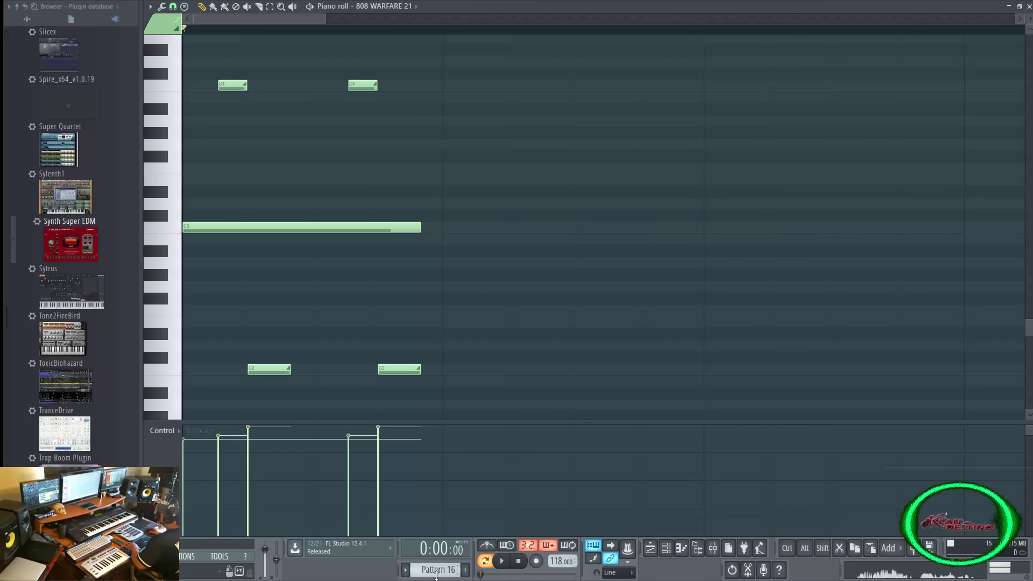
# Switch to the Trap Bass 2 pattern and play it through with all its notes in view before stopping.
pyautogui.scroll(1, 438, 572)
pyautogui.press('space')
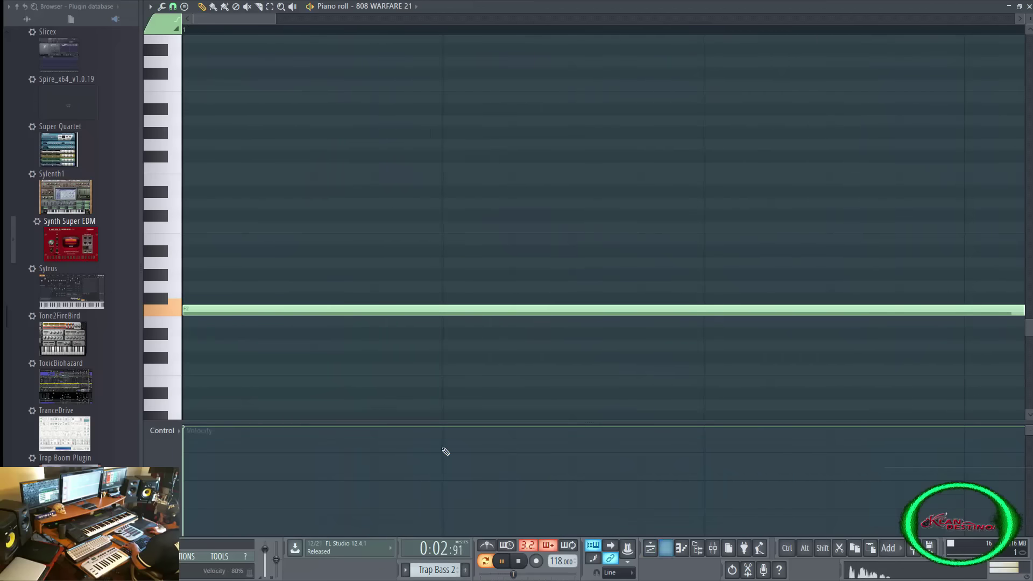
pyautogui.scroll(-5, 313, 31)
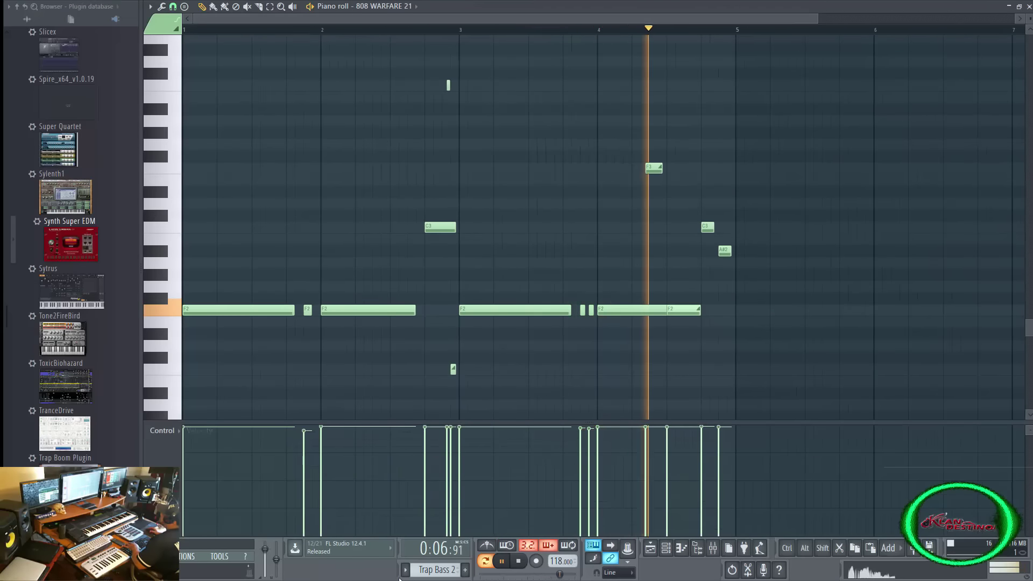
pyautogui.press('space')
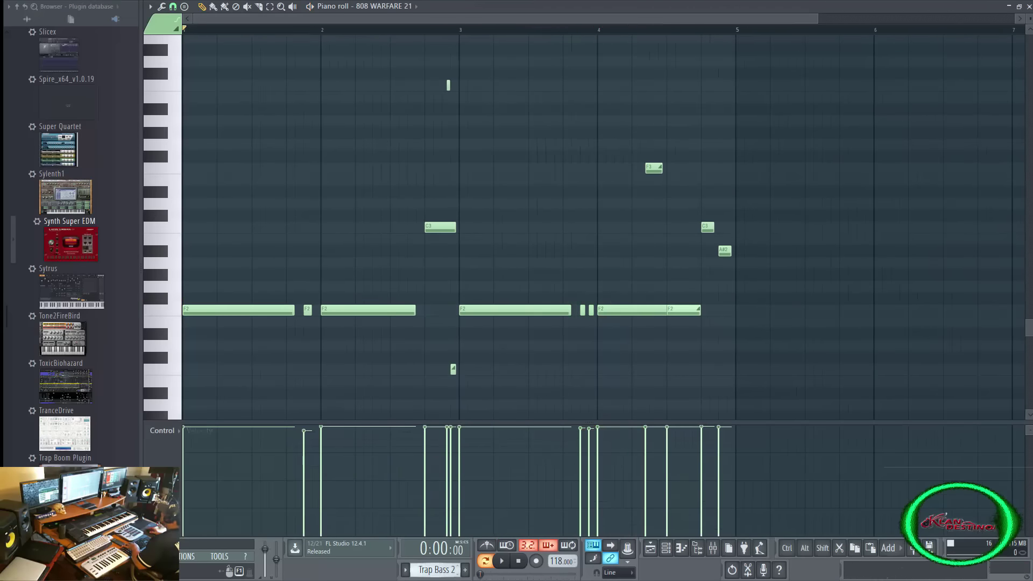
# Switch to the Melodia 3 pattern, show the Playlist, and audition the melody.
pyautogui.moveTo(436, 569); pyautogui.dragTo(437, 562)
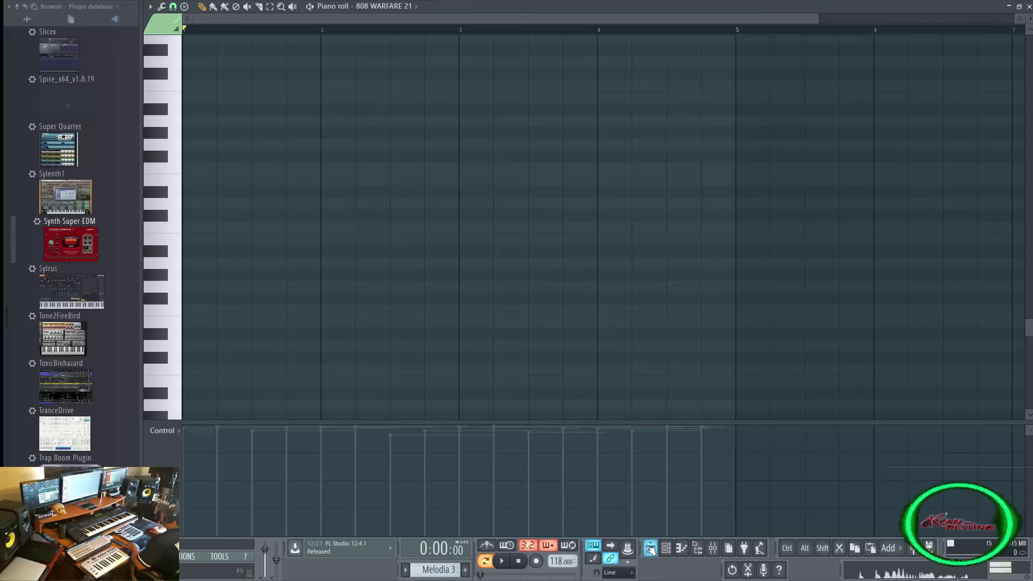
pyautogui.click(652, 548)
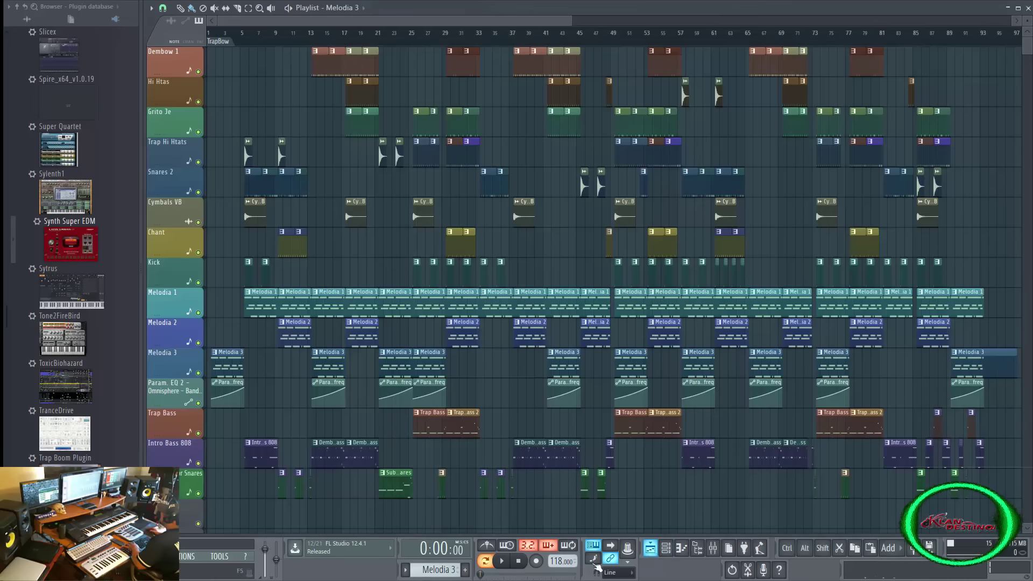
pyautogui.press('space')
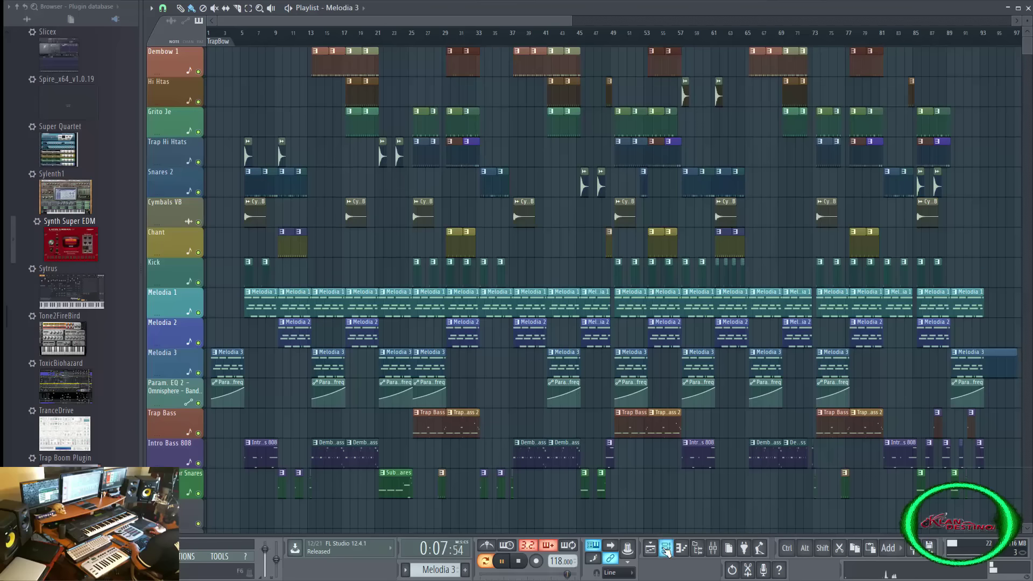
pyautogui.press('space')
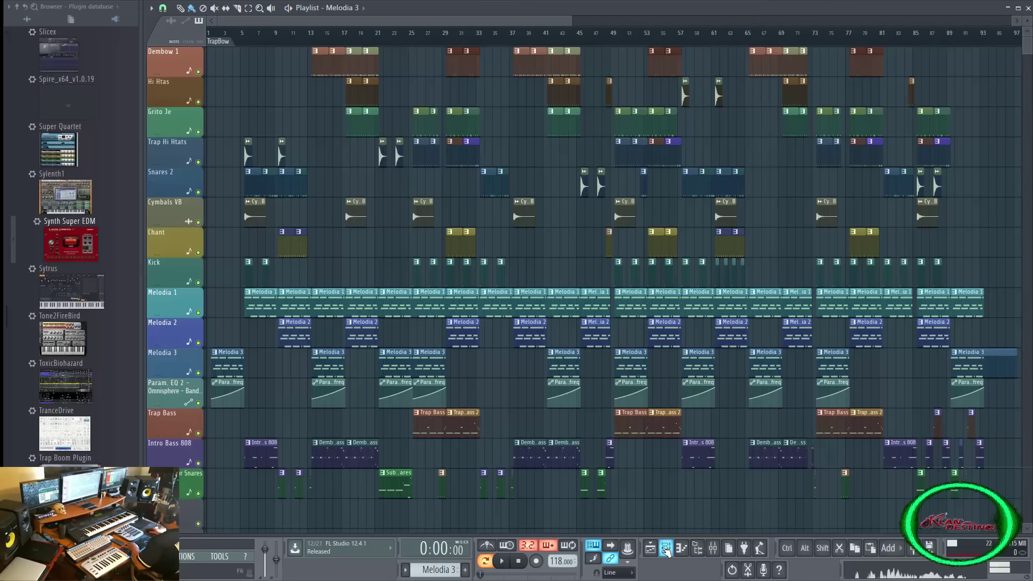
# Open the Omnisphere channel to show its Radiotone Melodies patch, and reposition the synth window so the channel names stay visible.
pyautogui.click(665, 548)
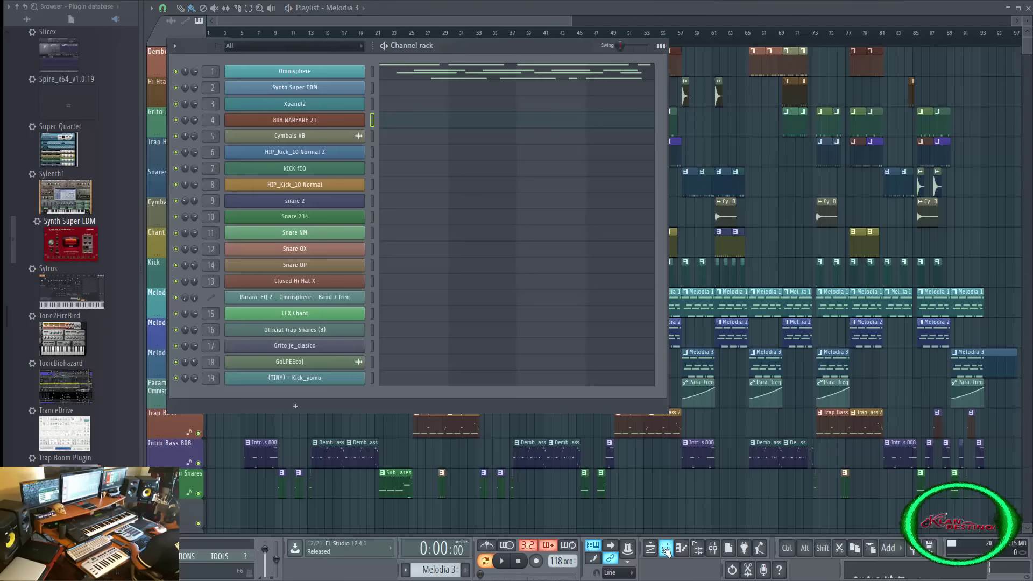
pyautogui.click(297, 76)
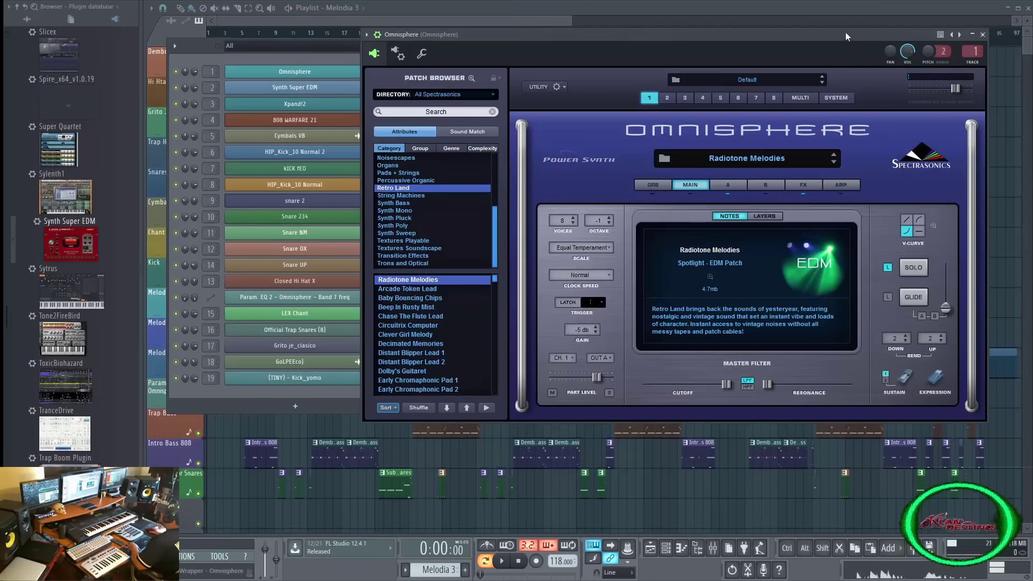
pyautogui.moveTo(846, 36); pyautogui.dragTo(865, 89)
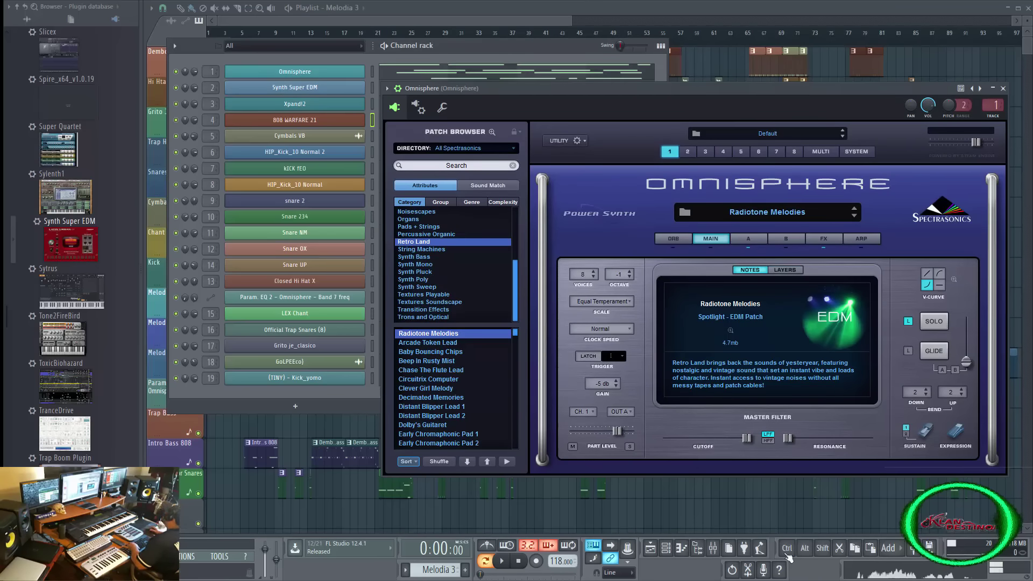
# Show the Mixer and turn off the Omnisphere window's Detached option so the Mixer can sit in front of it.
pyautogui.click(713, 548)
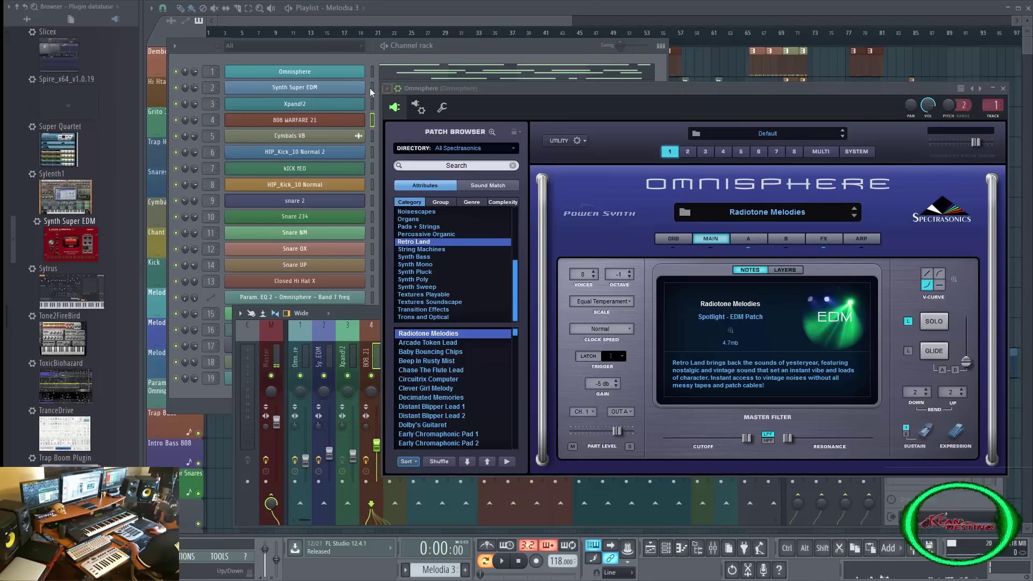
pyautogui.click(387, 89)
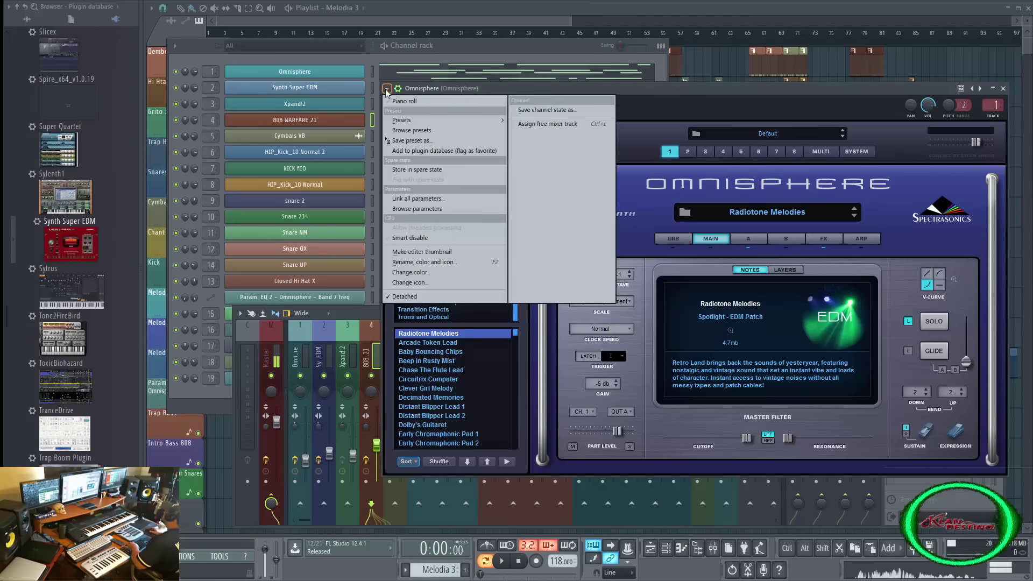
pyautogui.click(490, 296)
pyautogui.click(349, 313)
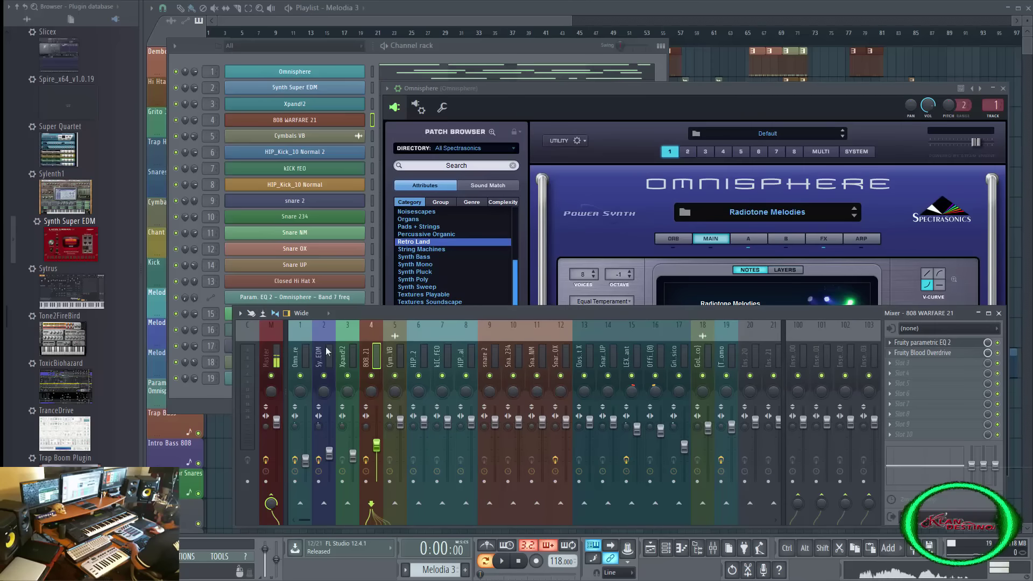
# Play the Melodia 3 pattern briefly and select the Omnisphere mixer track to show its effects.
pyautogui.press('space')
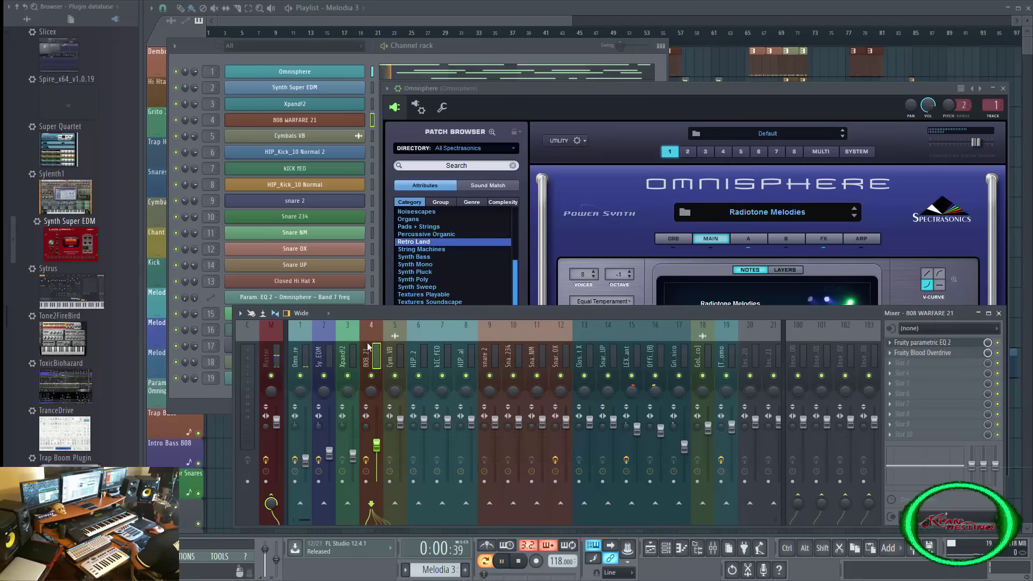
pyautogui.click(298, 334)
pyautogui.press('space')
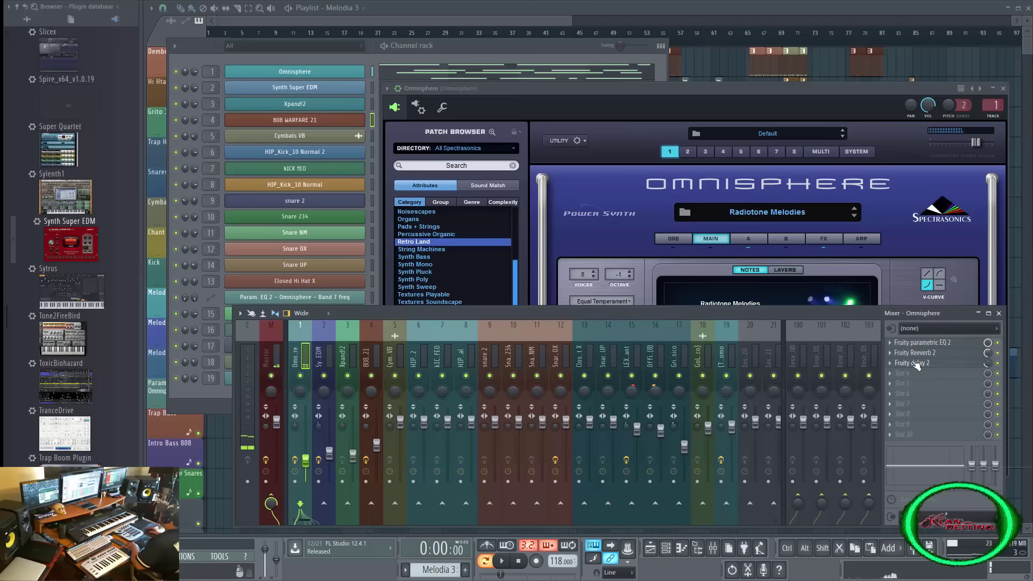
# Open the Omnisphere track's Fruity parametric EQ 2, move its window clear of the effect slots, and replay the melody to check the EQ.
pyautogui.click(945, 344)
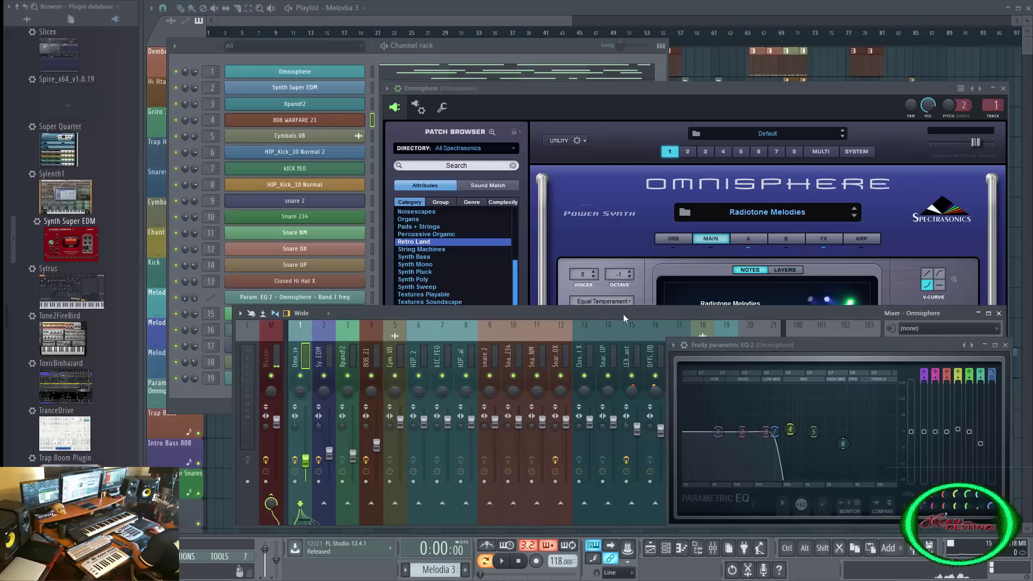
pyautogui.press('space')
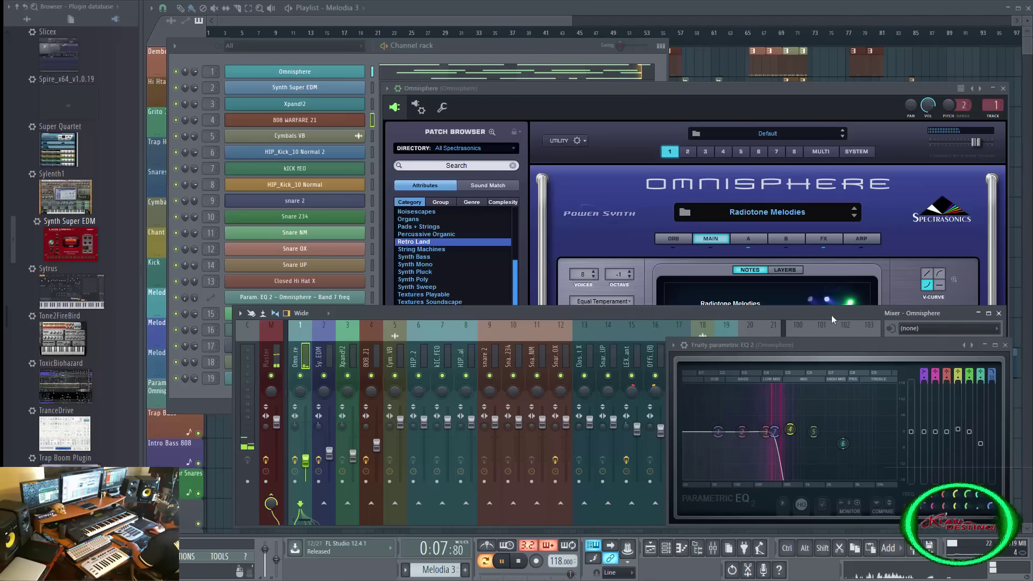
pyautogui.moveTo(791, 348); pyautogui.dragTo(584, 352)
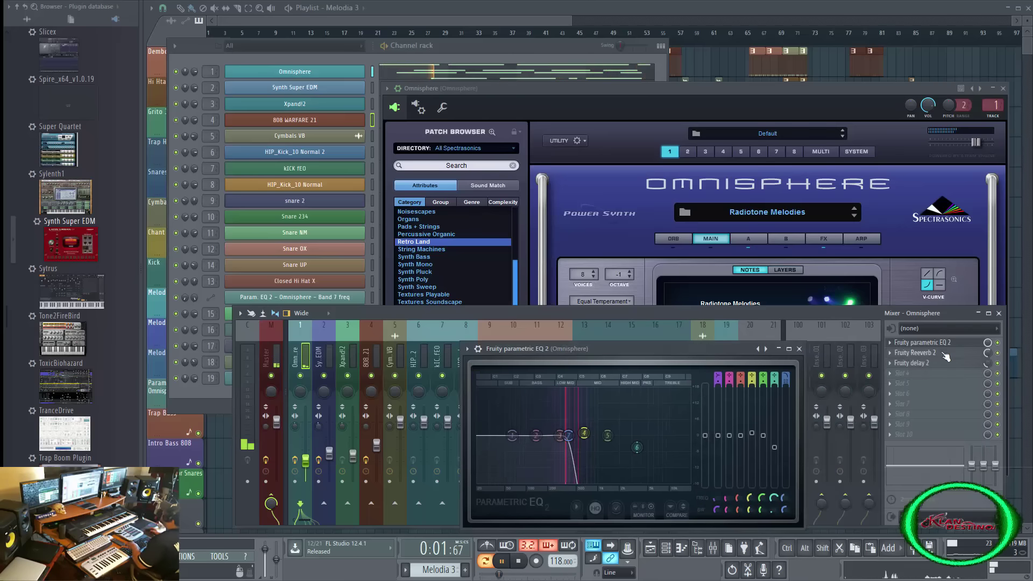
pyautogui.press('space')
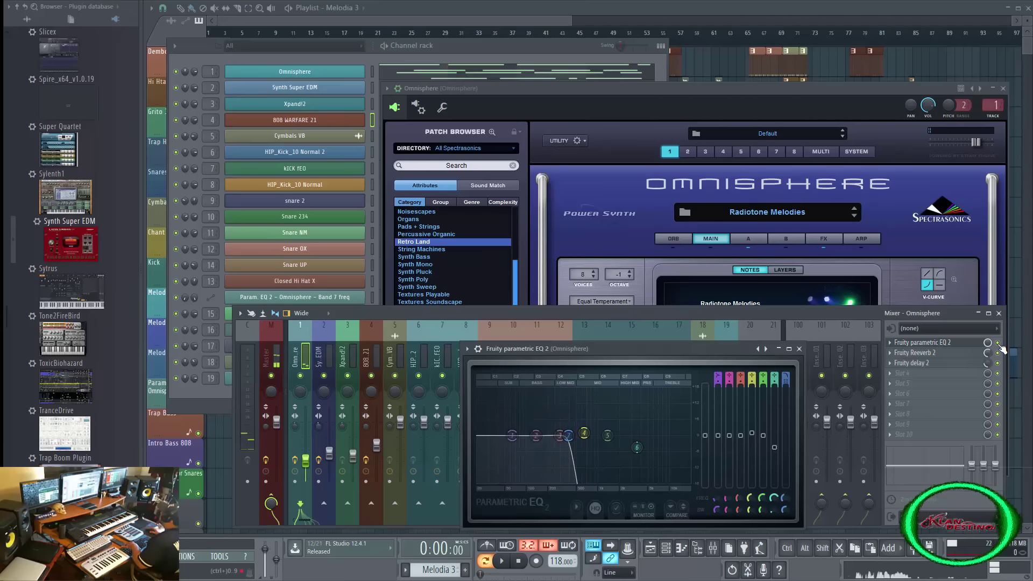
pyautogui.press('space')
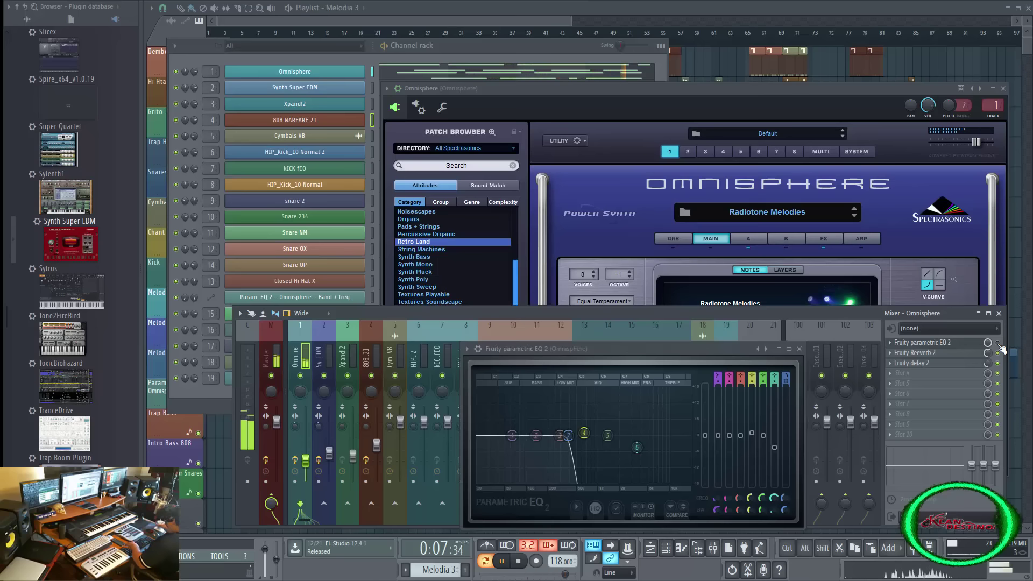
pyautogui.press('space')
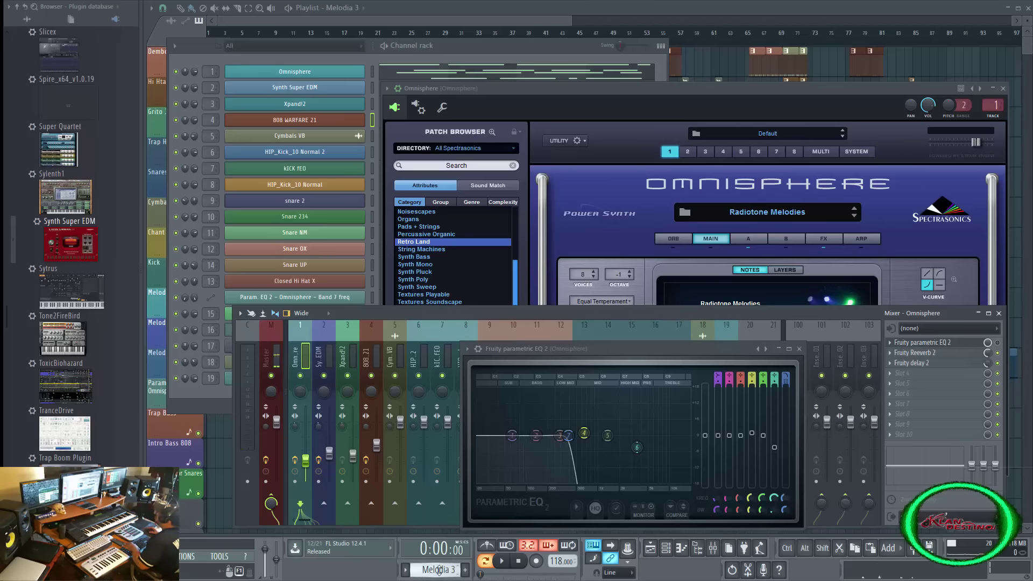
# Switch to the Intro Bass 808 pattern and play it, closing the parametric EQ and Omnisphere windows.
pyautogui.scroll(-2, 438, 570)
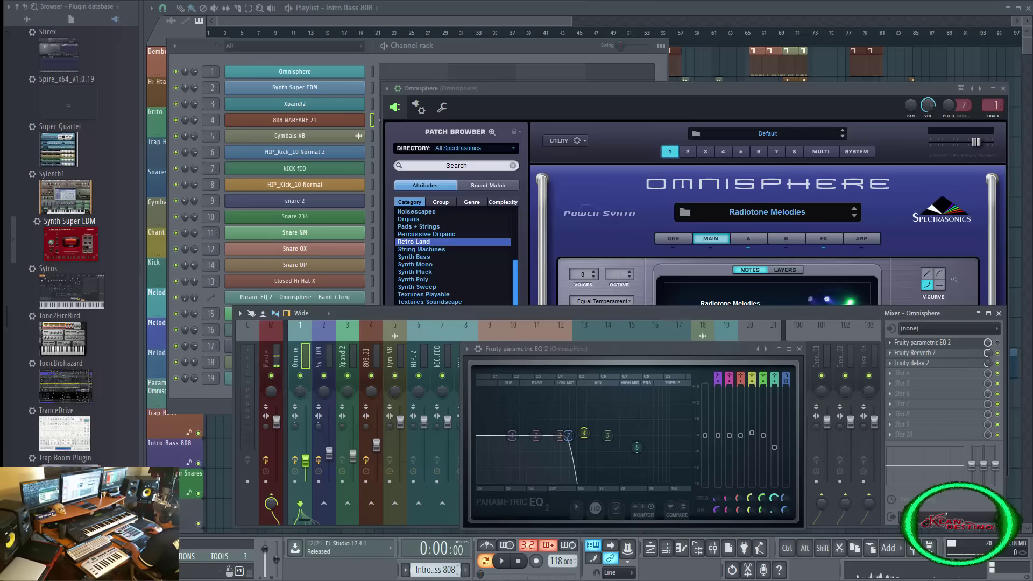
pyautogui.press('space')
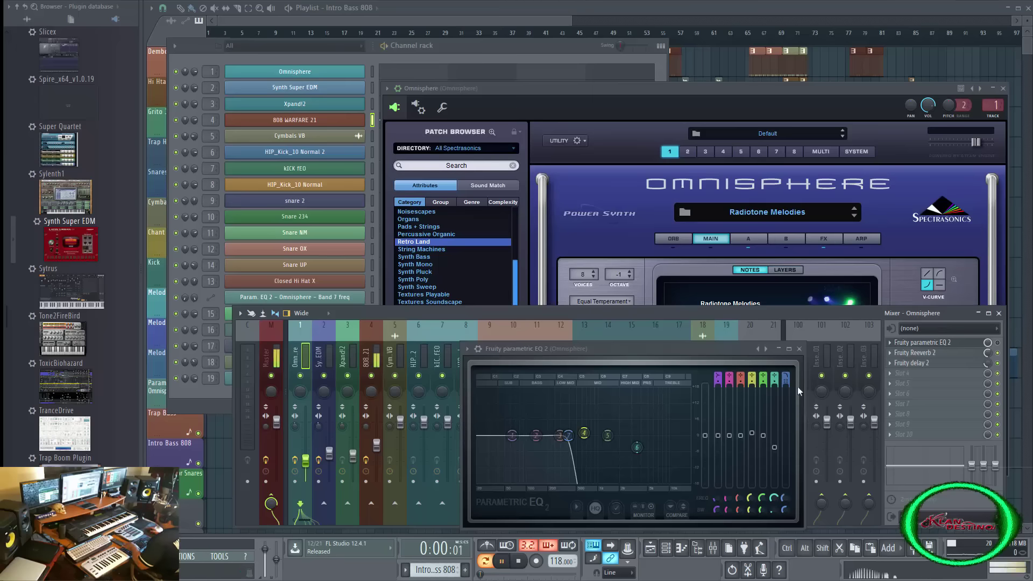
pyautogui.click(799, 349)
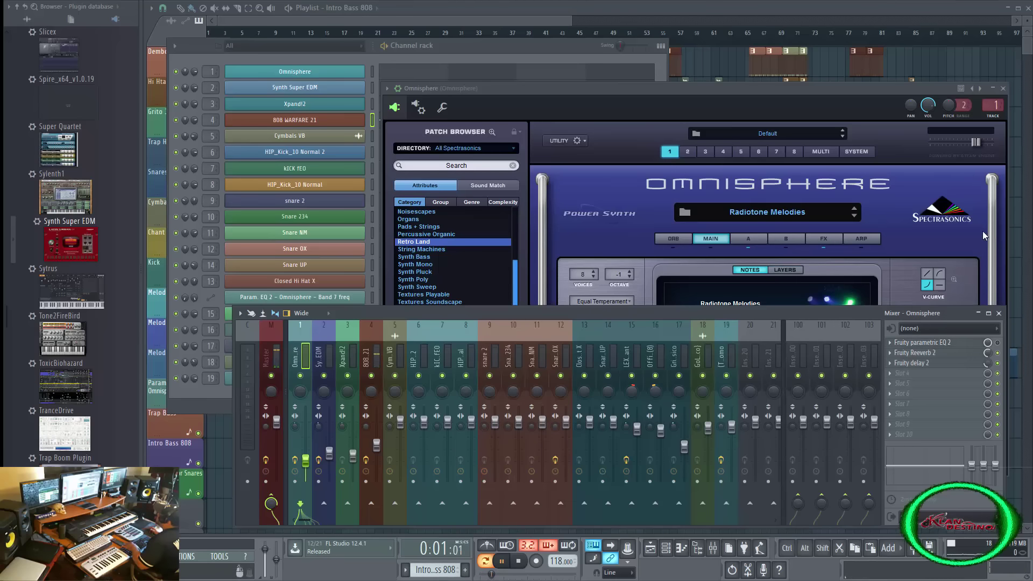
pyautogui.click(1002, 93)
pyautogui.click(1002, 89)
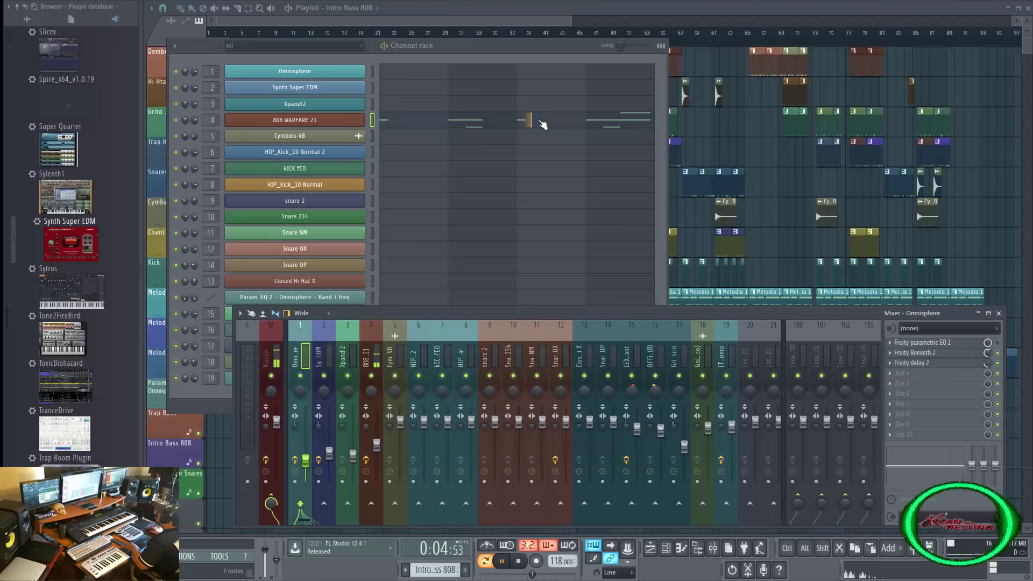
# Open Intro Bass 808's 808 WARFARE 21 notes in the Piano roll, stop playback, and return to the Playlist.
pyautogui.click(527, 119)
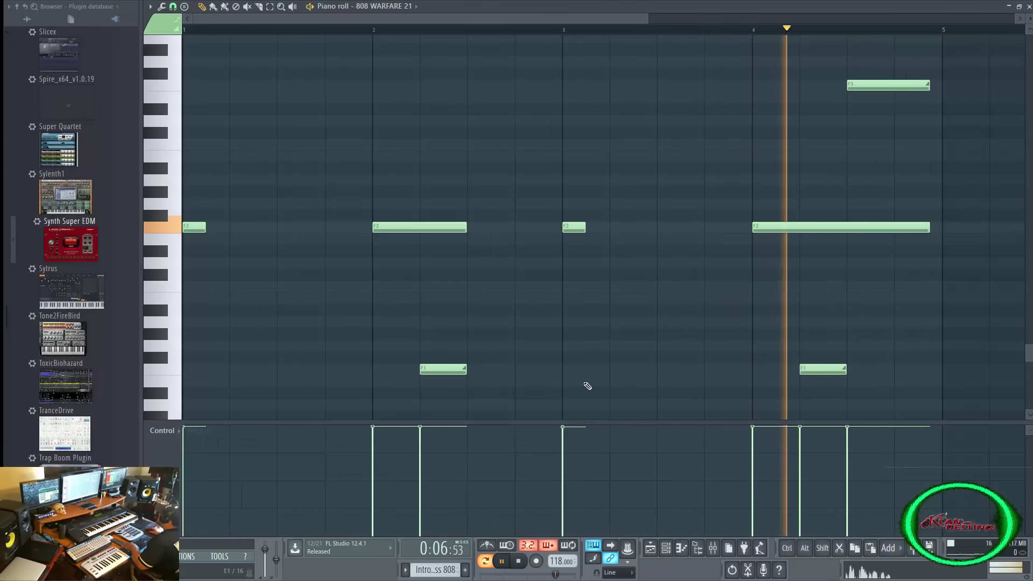
pyautogui.press('space')
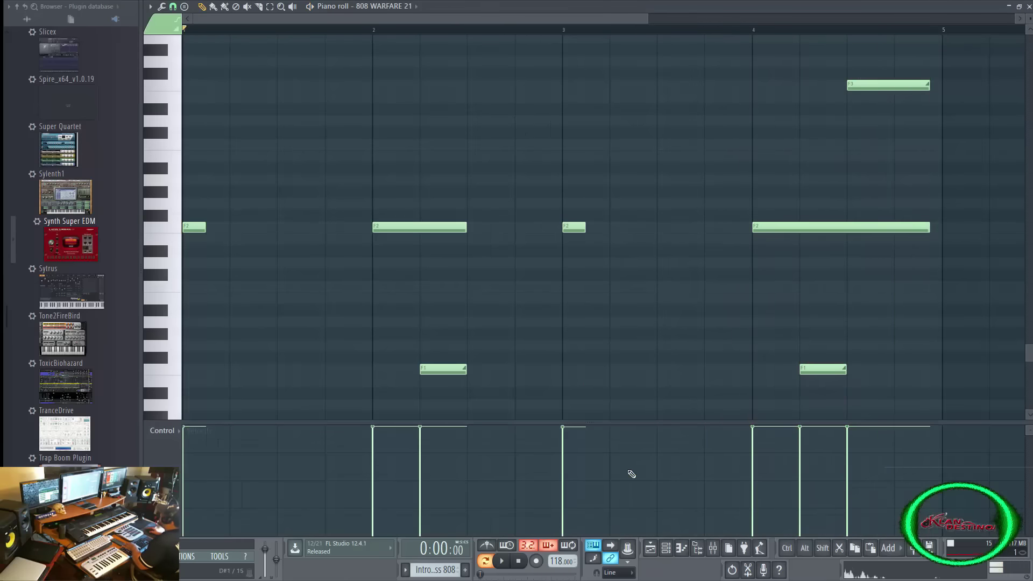
pyautogui.click(665, 552)
pyautogui.click(650, 548)
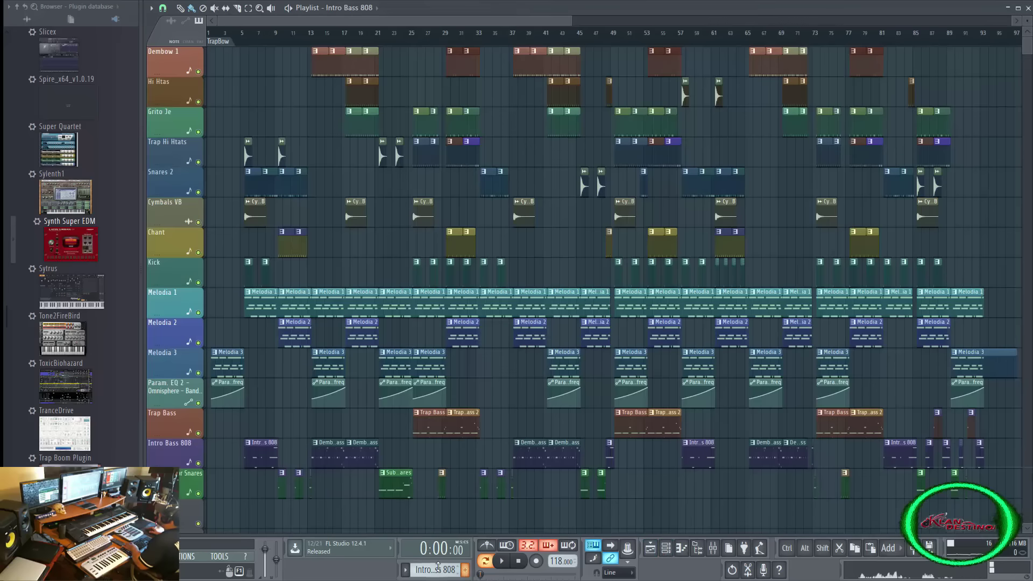
# Audition the Dembow Bass pattern, followed by the Sub Bass For Snares pattern.
pyautogui.scroll(-1, 418, 570)
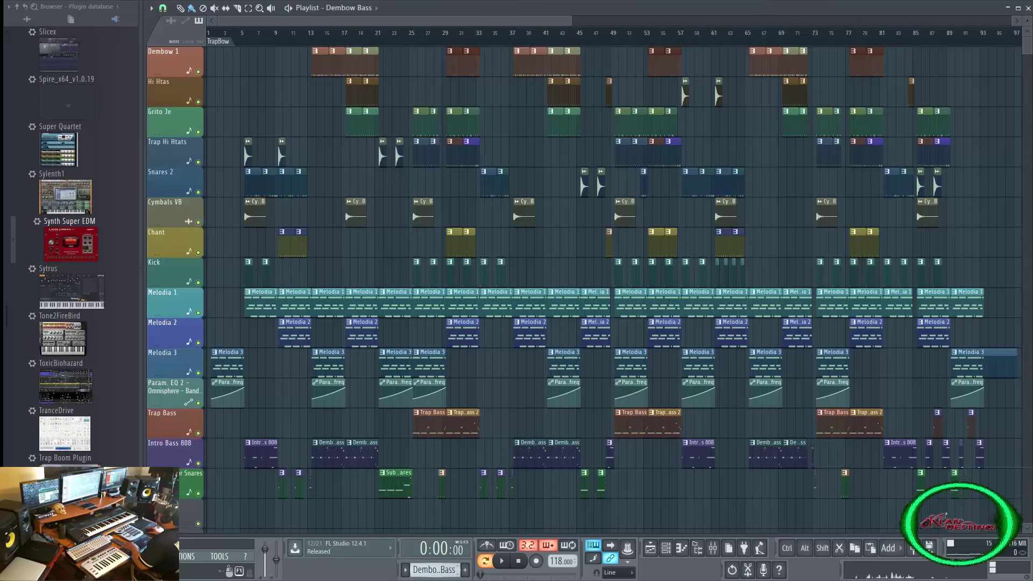
pyautogui.press('space')
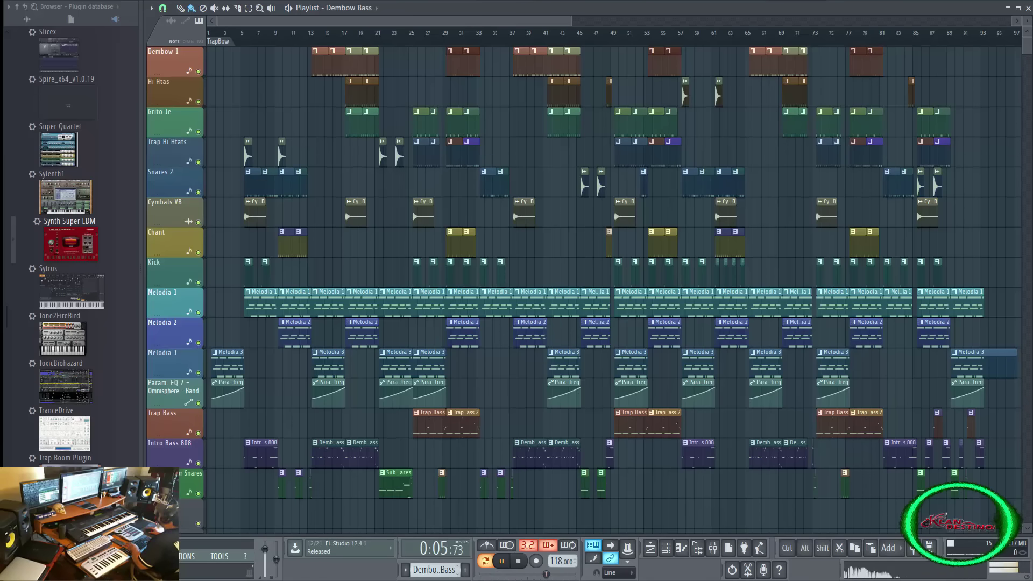
pyautogui.press('space')
pyautogui.press('+')
pyautogui.press('space')
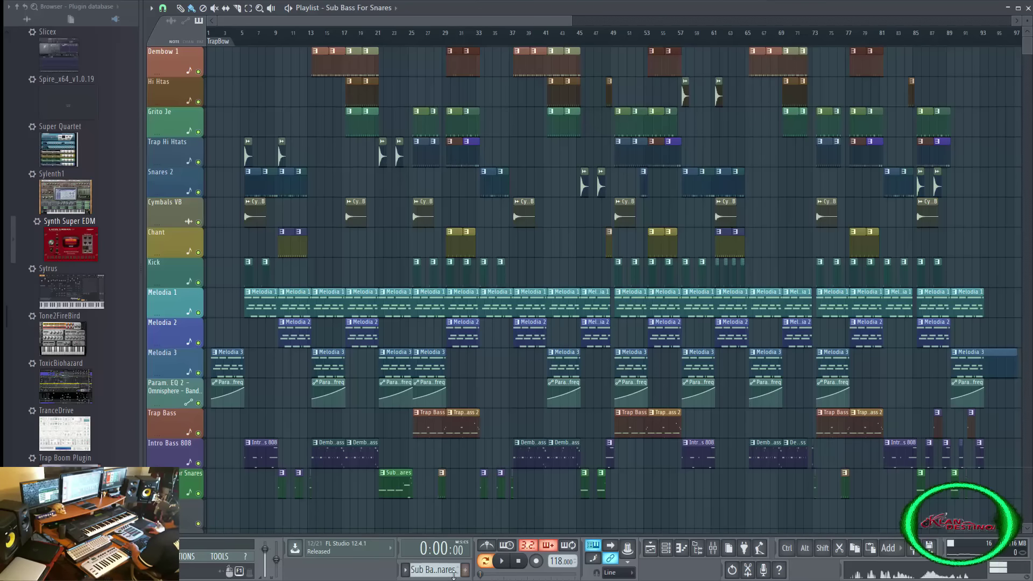
# Switch to the Chant pattern, play it with the Channel rack in view, and open the LEX Chant channel's settings.
pyautogui.scroll(3, 435, 570)
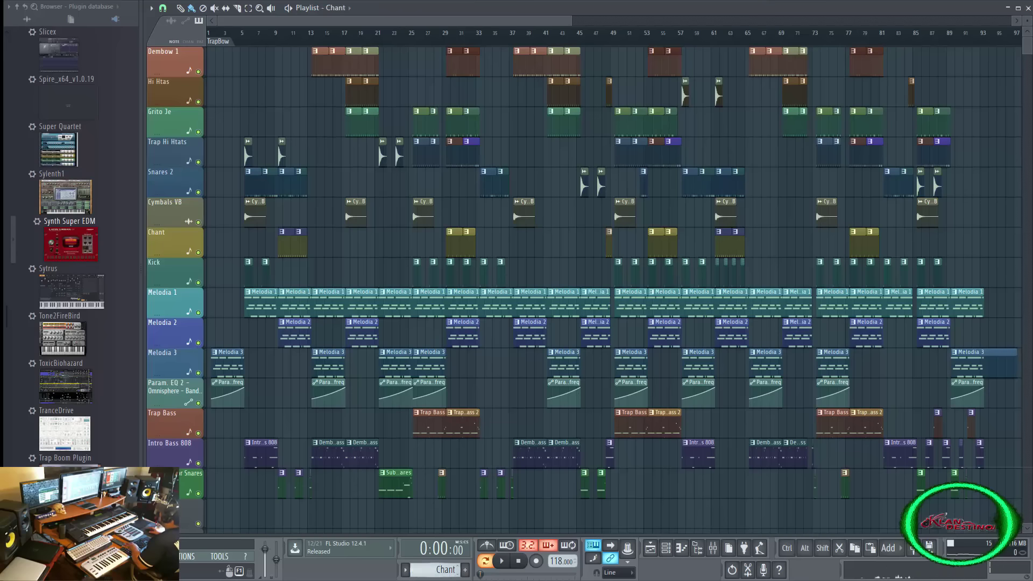
pyautogui.press('space')
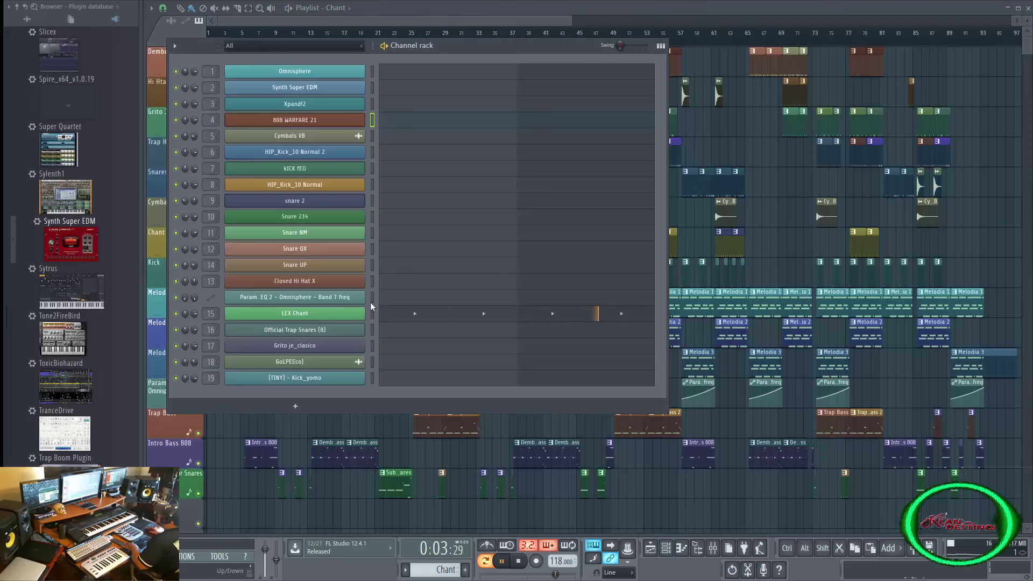
pyautogui.click(355, 313)
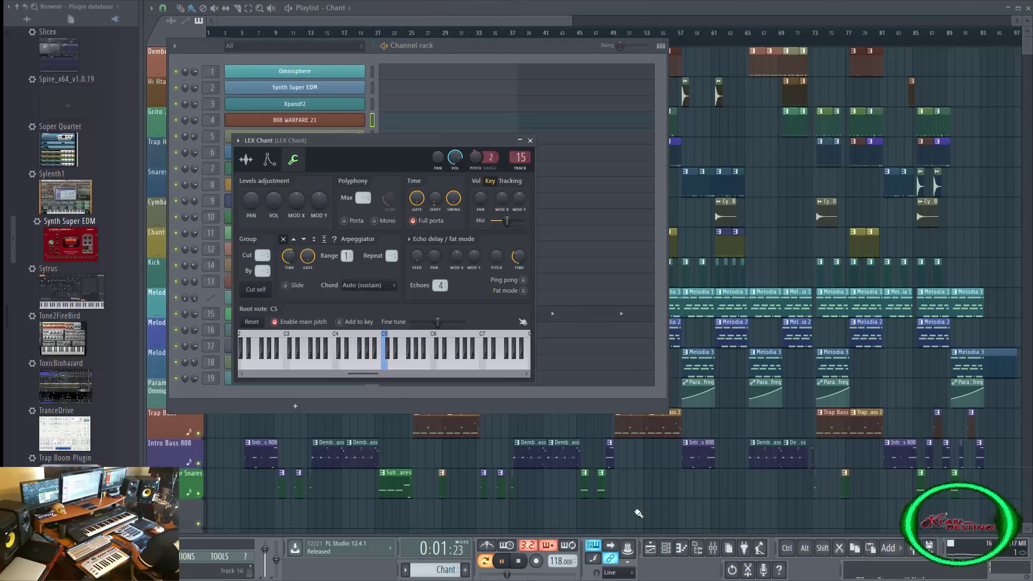
# Stop playback and select the LEX Chant track in the Mixer to show its effects.
pyautogui.click(712, 547)
pyautogui.press('space')
pyautogui.click(632, 336)
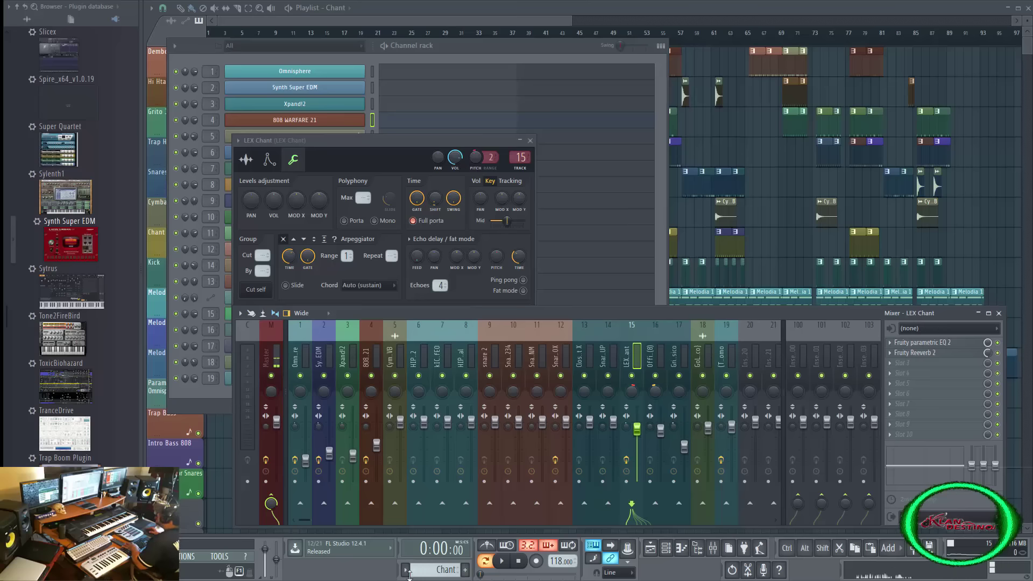
# Switch to the Snare Bounce pattern and audition it.
pyautogui.scroll(-2, 437, 570)
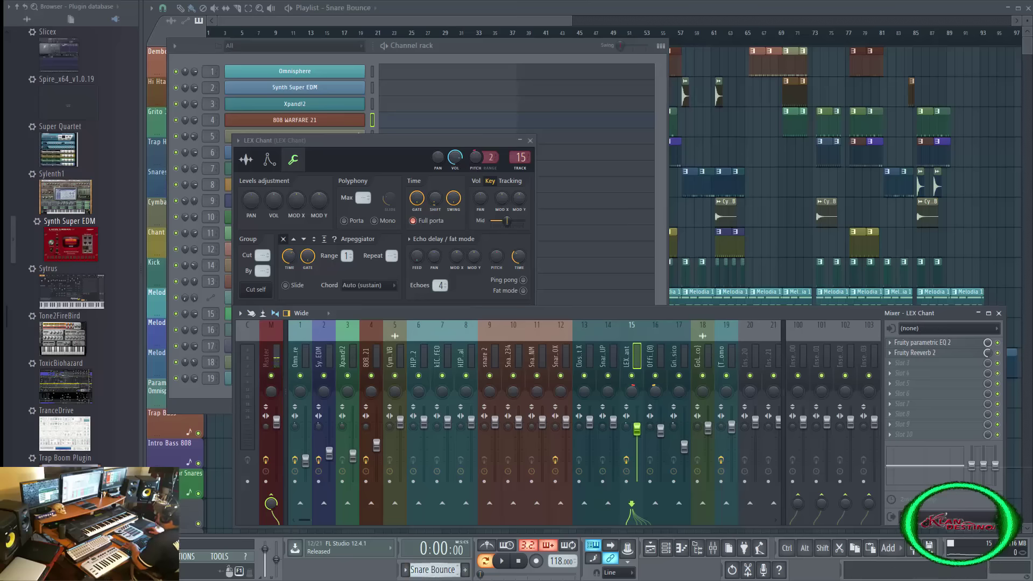
pyautogui.press('space')
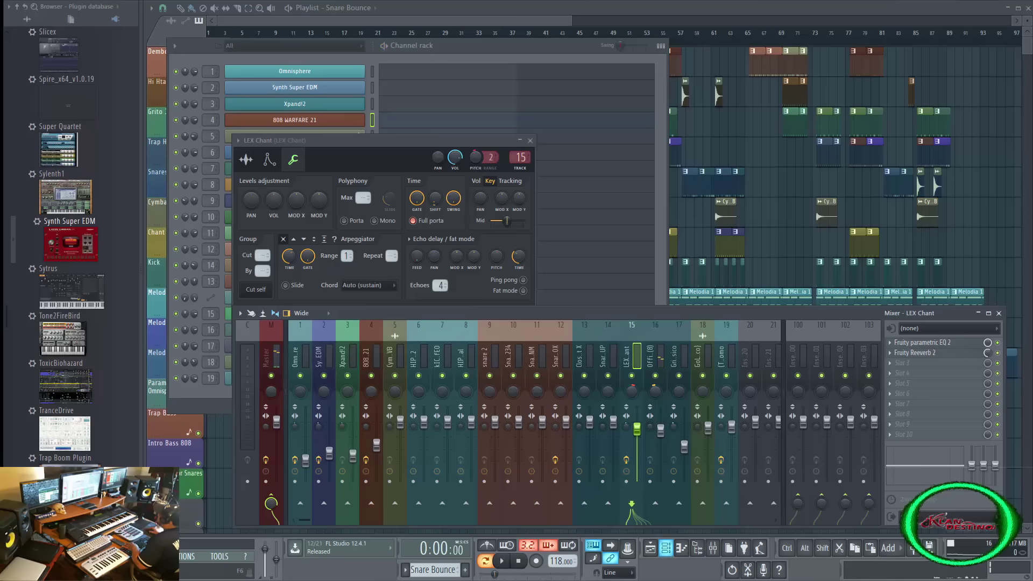
pyautogui.press('space')
# Audition the Grito Je pattern, followed by the Kick Yomo pattern.
pyautogui.press('KP_Add')
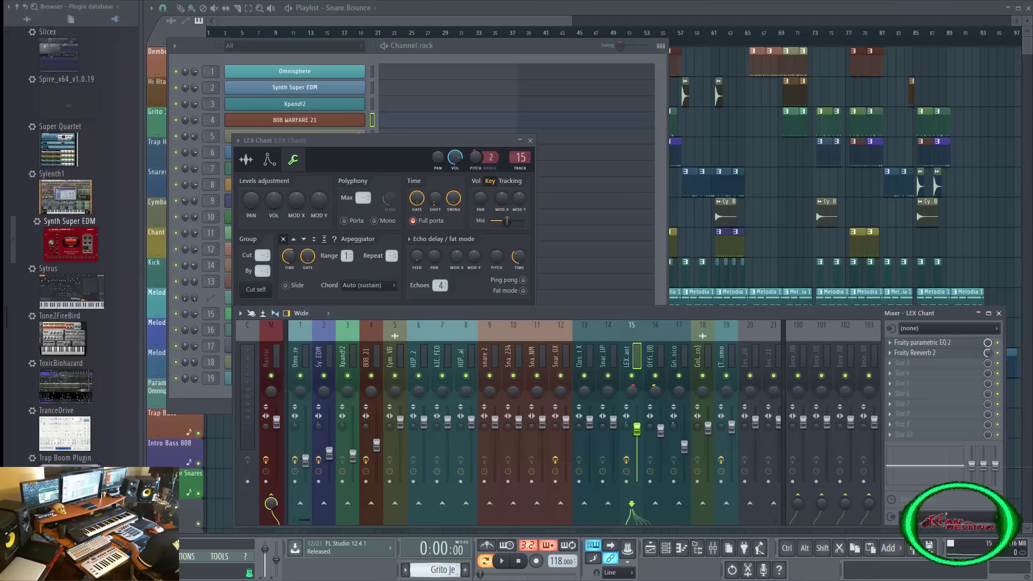
pyautogui.press('space')
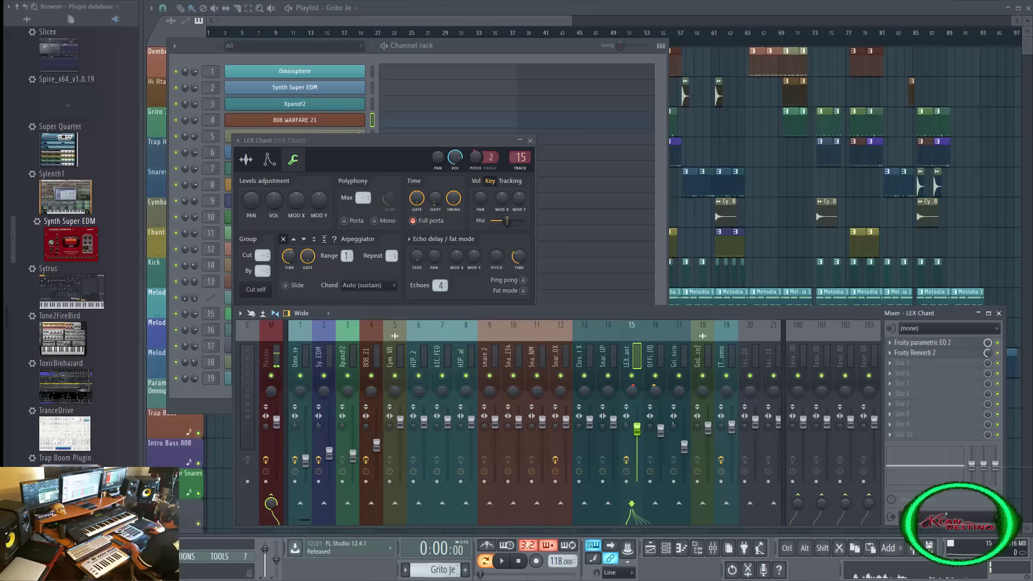
pyautogui.press('KP_Add')
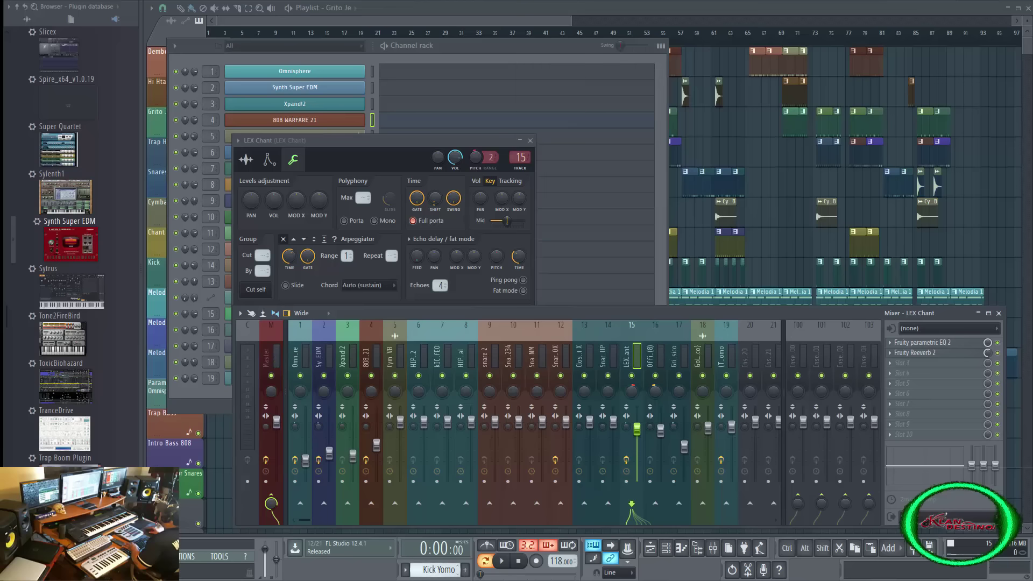
pyautogui.press('space')
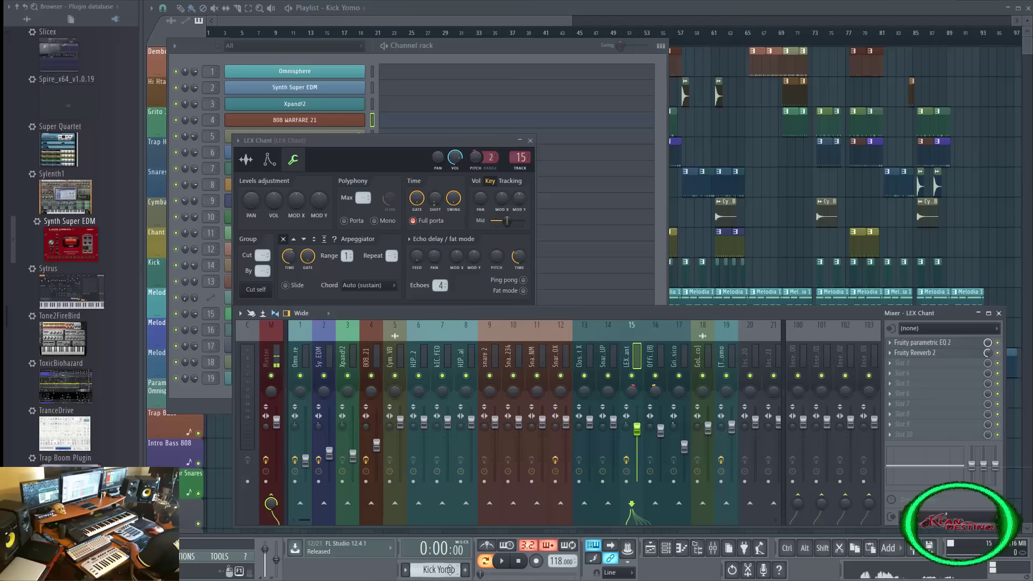
# Check Pattern 26 by playing it, switch back to the Kick Yomo pattern, and show the Playlist.
pyautogui.moveTo(449, 569); pyautogui.dragTo(450, 556)
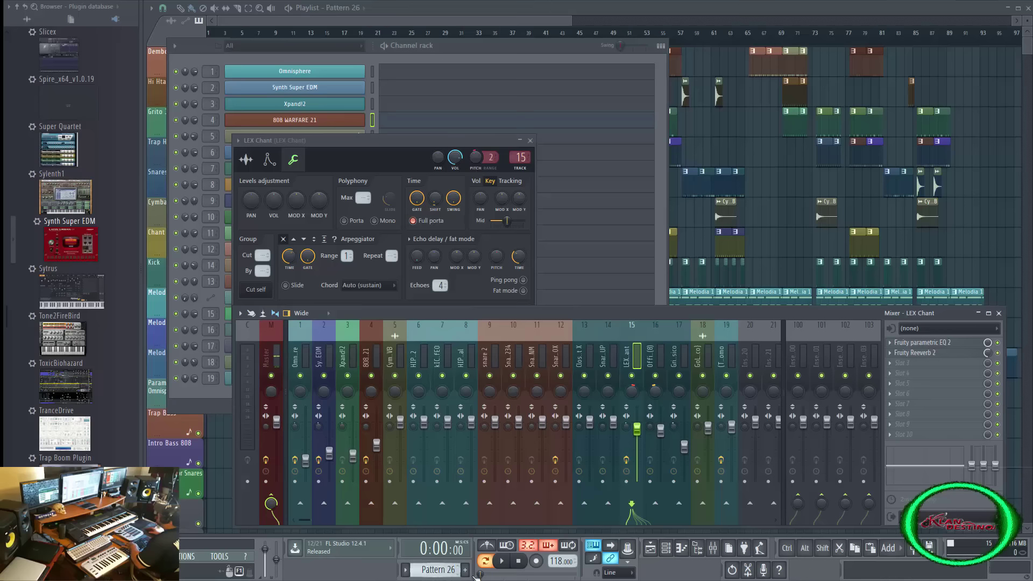
pyautogui.press('space')
pyautogui.press('space')
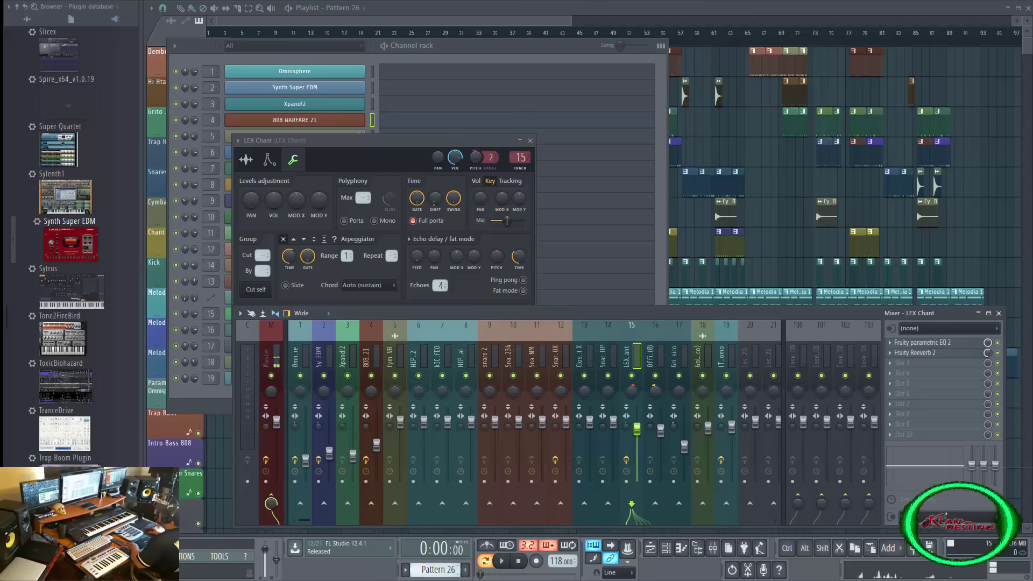
pyautogui.moveTo(449, 556); pyautogui.dragTo(449, 569)
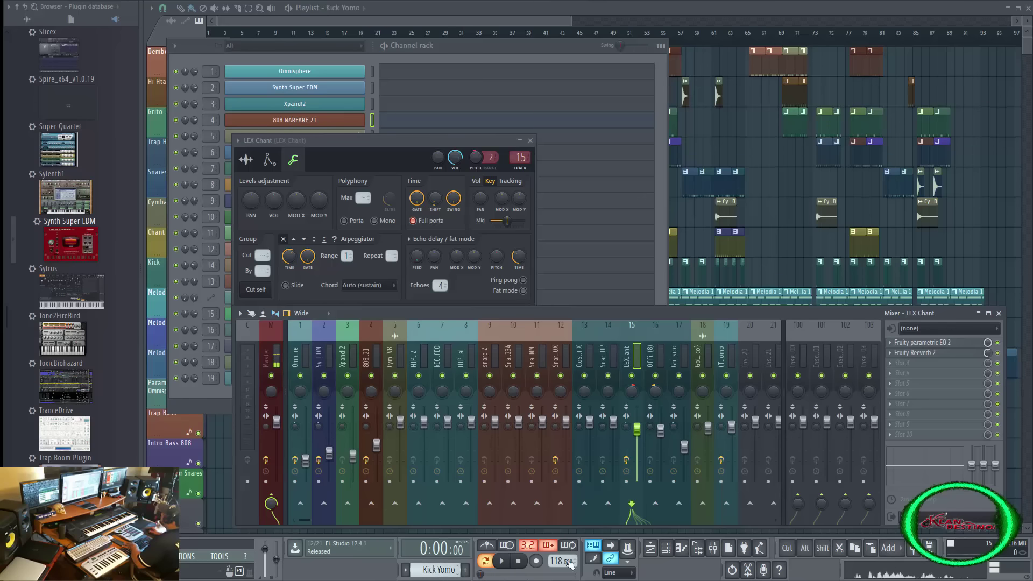
pyautogui.click(652, 549)
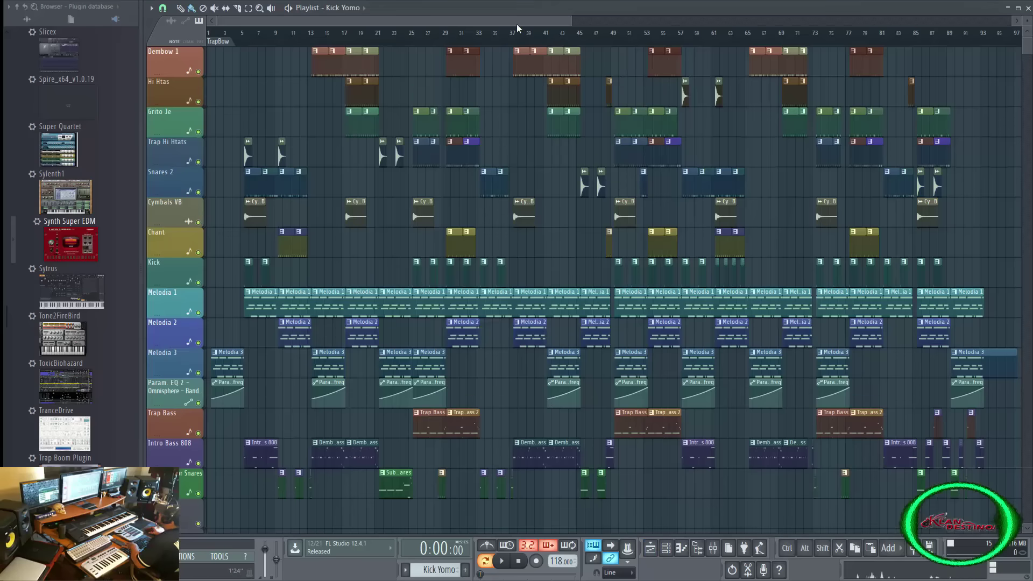
# Show the whole Version Versatil section of the Playlist, from bar 101 to 201, and place the playhead at its start.
pyautogui.moveTo(570, 21); pyautogui.dragTo(984, 1)
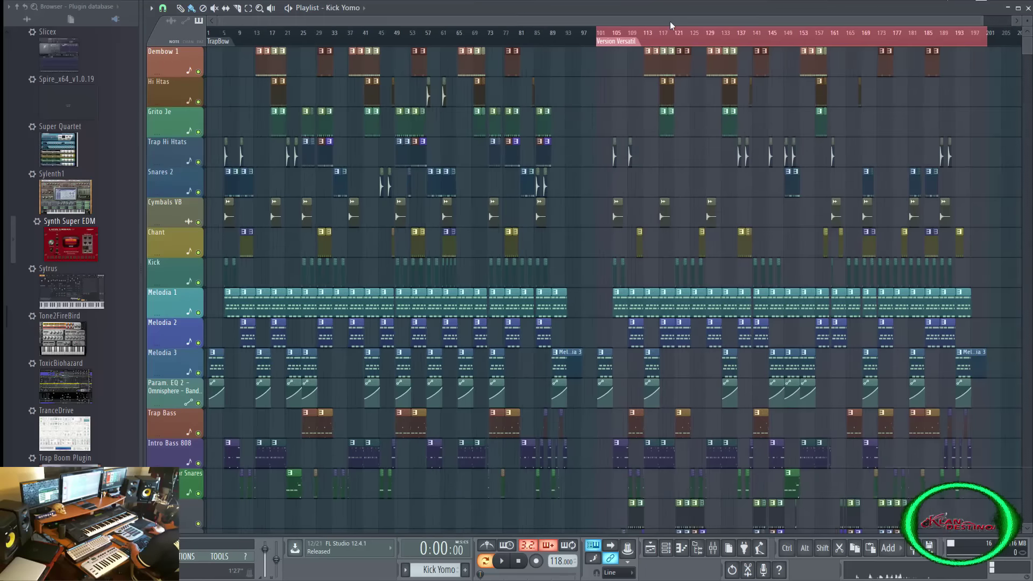
pyautogui.moveTo(589, 20); pyautogui.dragTo(915, 19)
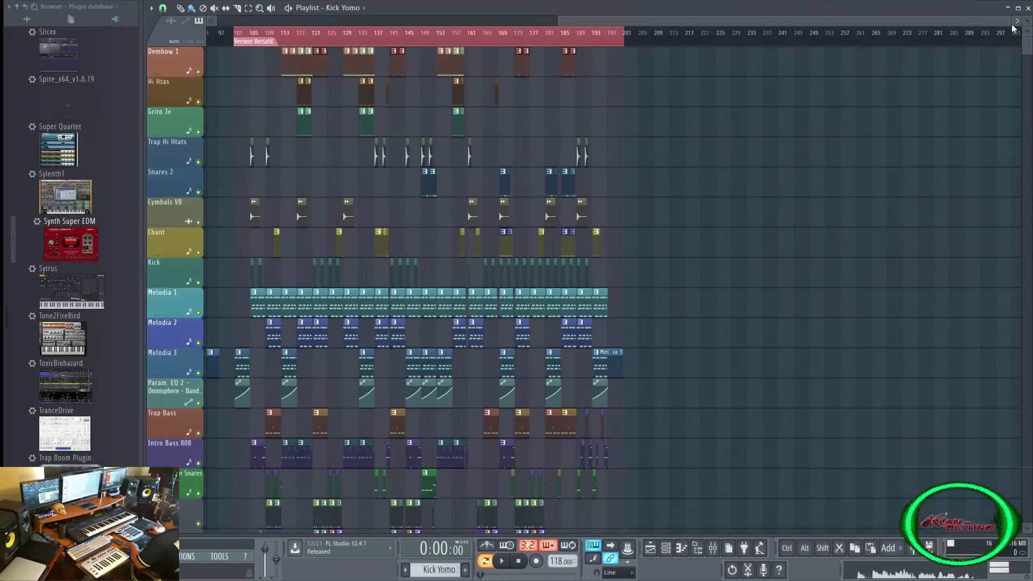
pyautogui.moveTo(1013, 22); pyautogui.dragTo(947, 26)
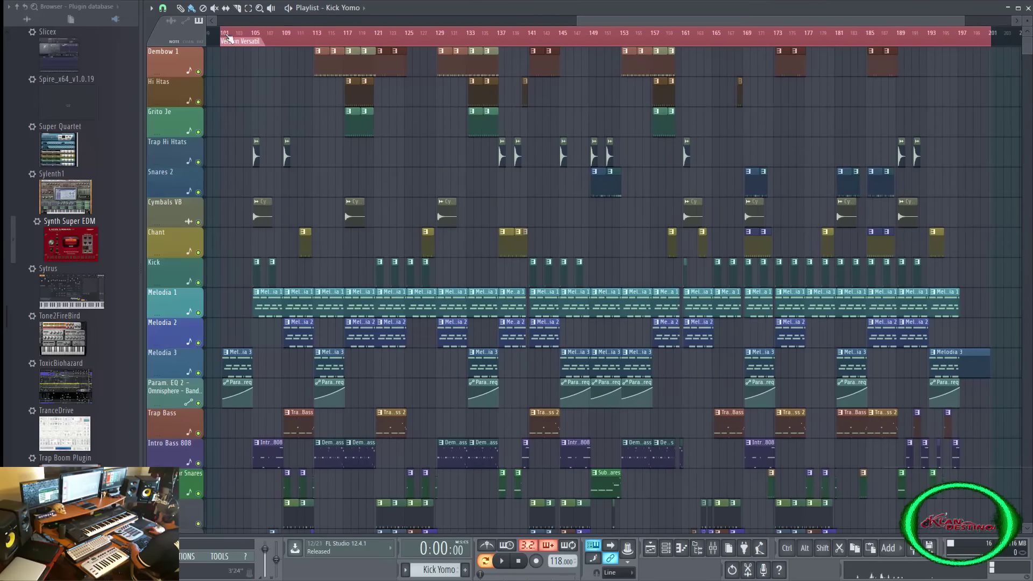
pyautogui.click(226, 38)
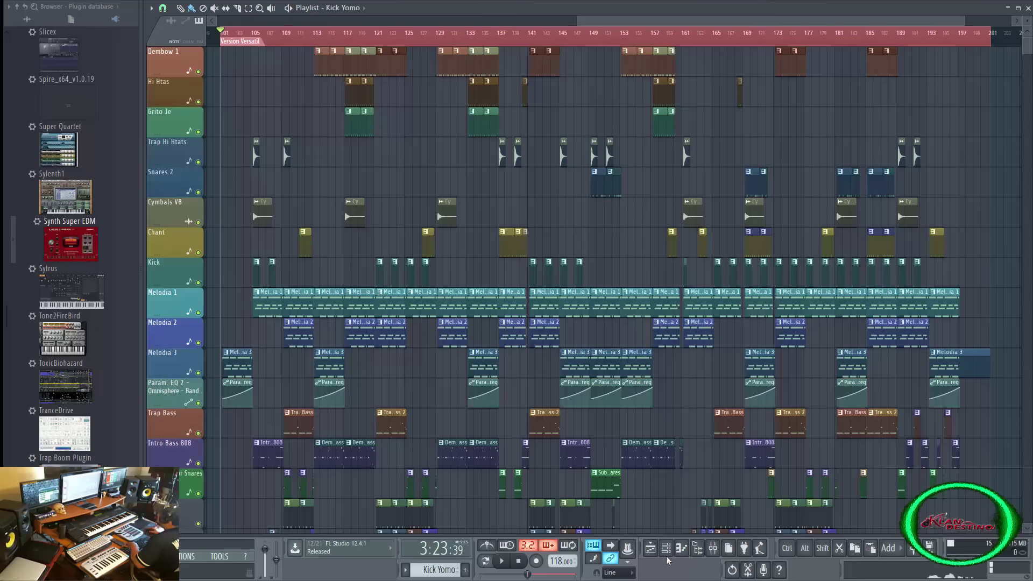
# Open the Mixer and look through its tracks from the first instruments to the unused inserts and back.
pyautogui.click(712, 547)
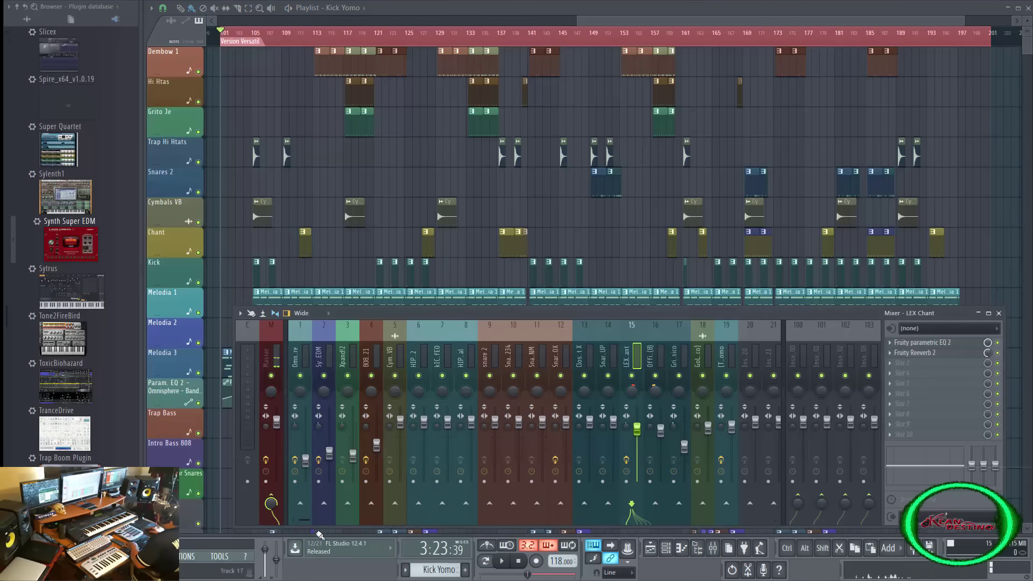
pyautogui.moveTo(302, 524); pyautogui.dragTo(506, 504)
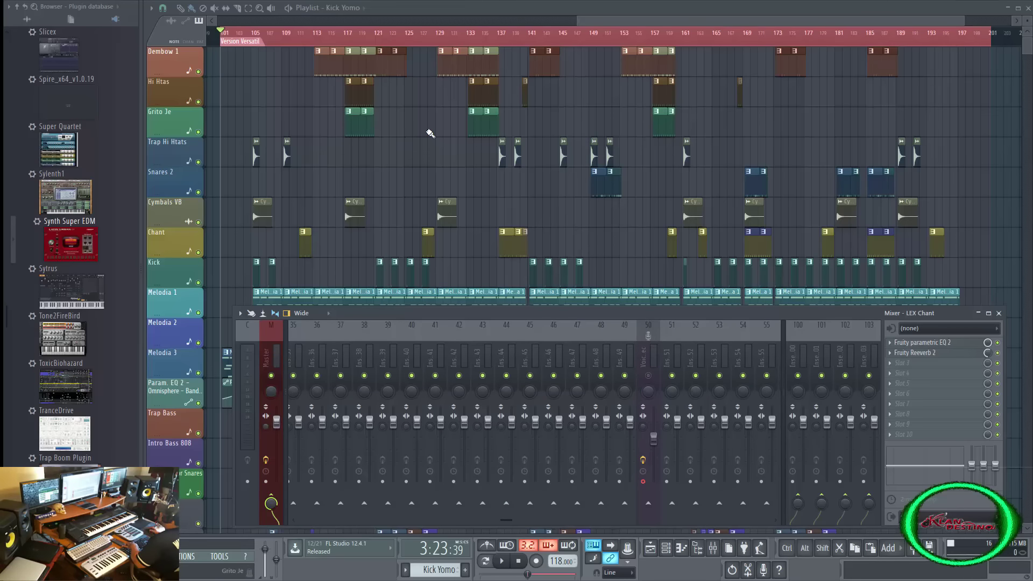
pyautogui.moveTo(500, 520); pyautogui.dragTo(281, 517)
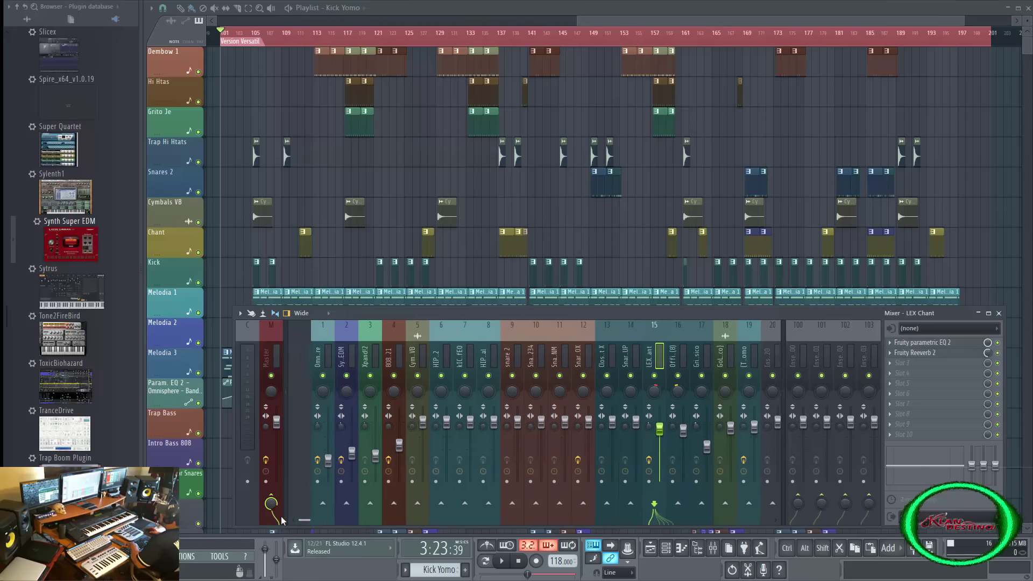
# Hide the Mixer, play the Playlist from just before bar 101, and stop playback.
pyautogui.click(211, 36)
pyautogui.press('F9')
pyautogui.press('space')
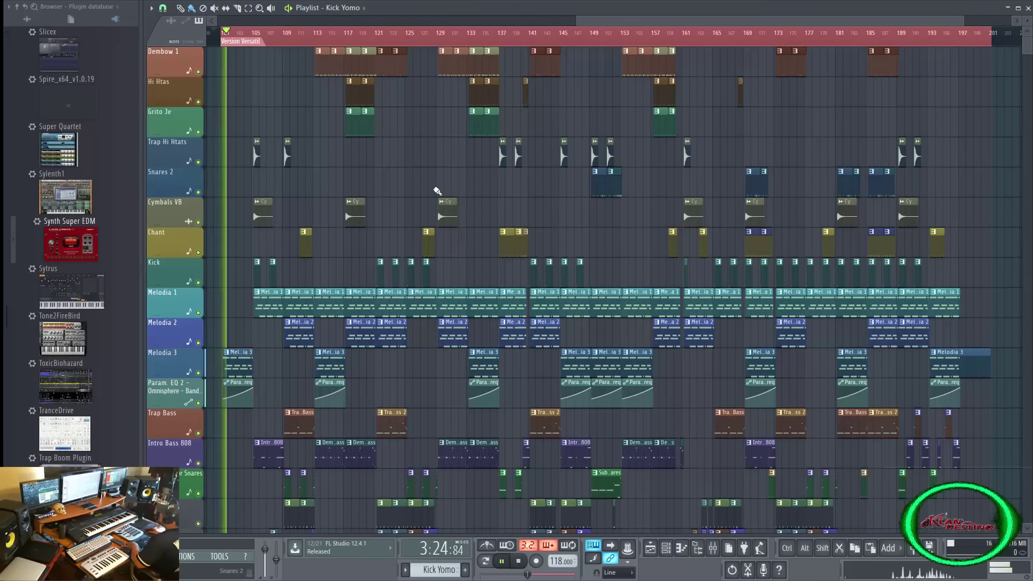
pyautogui.press('space')
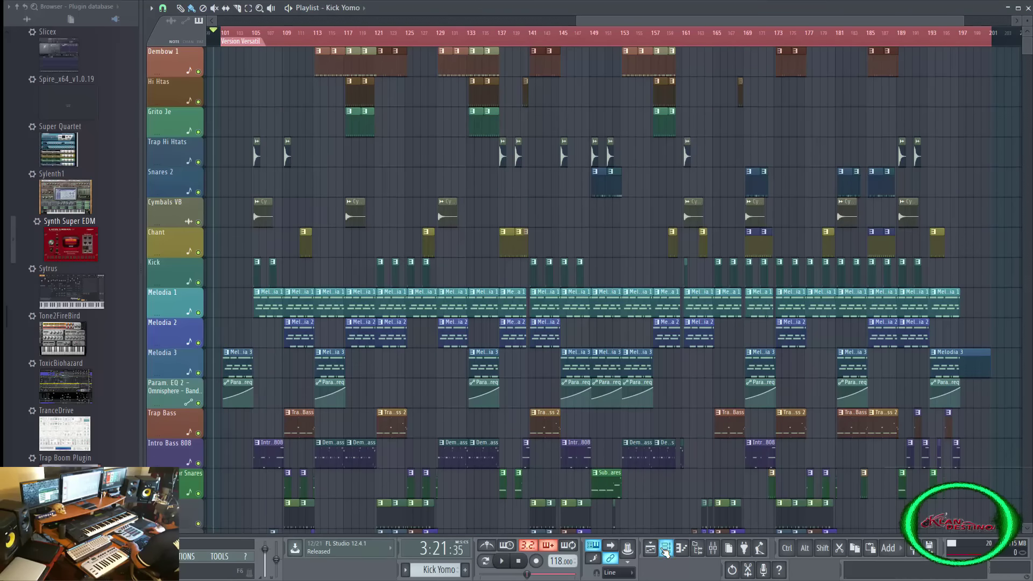
# Show the Channel rack with the Mixer, and select the Omnisphere mixer track during a short playback.
pyautogui.click(712, 548)
pyautogui.click(713, 550)
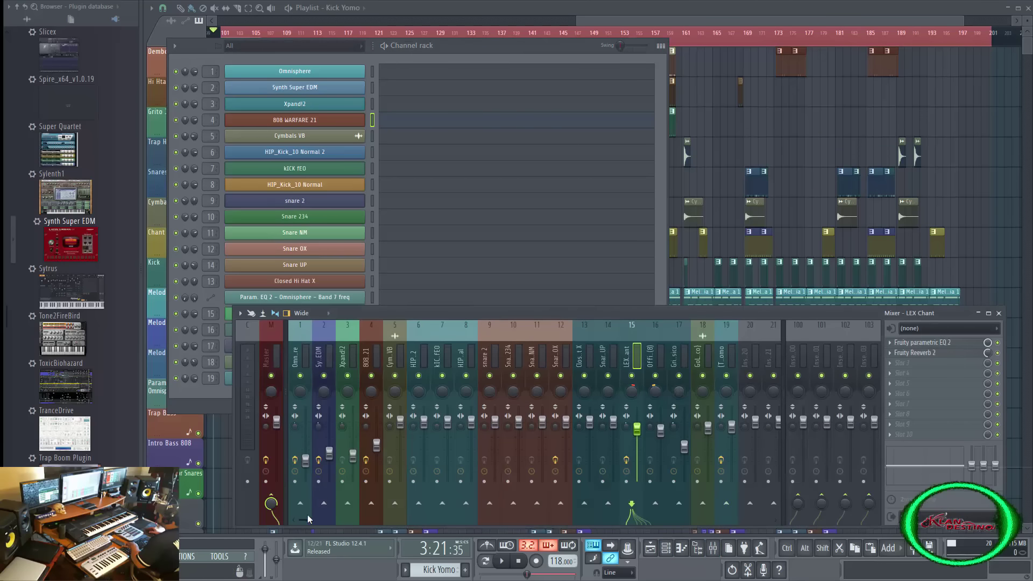
pyautogui.scroll(-1, 311, 520)
pyautogui.press('space')
pyautogui.scroll(1, 311, 520)
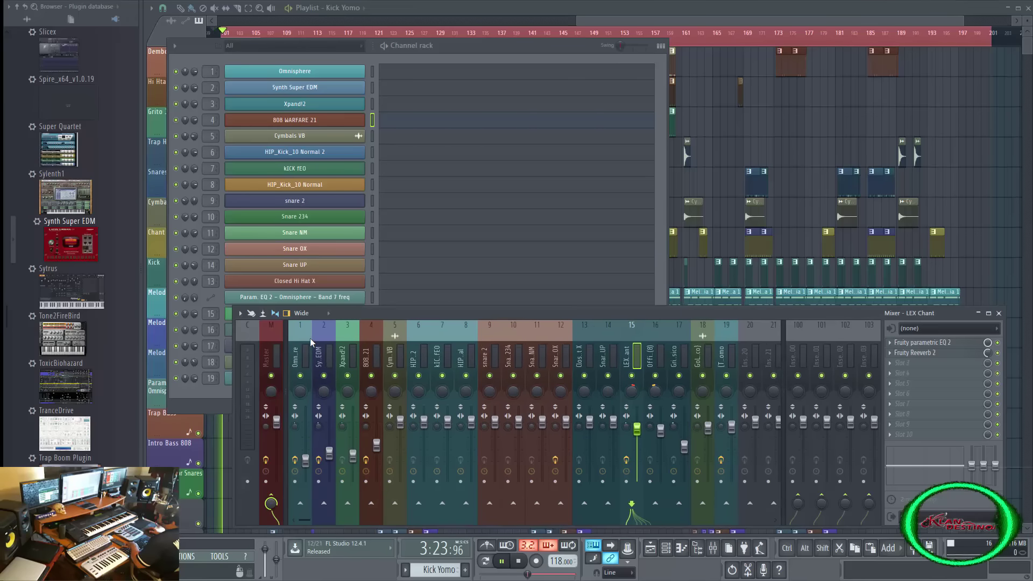
pyautogui.click(303, 334)
pyautogui.press('space')
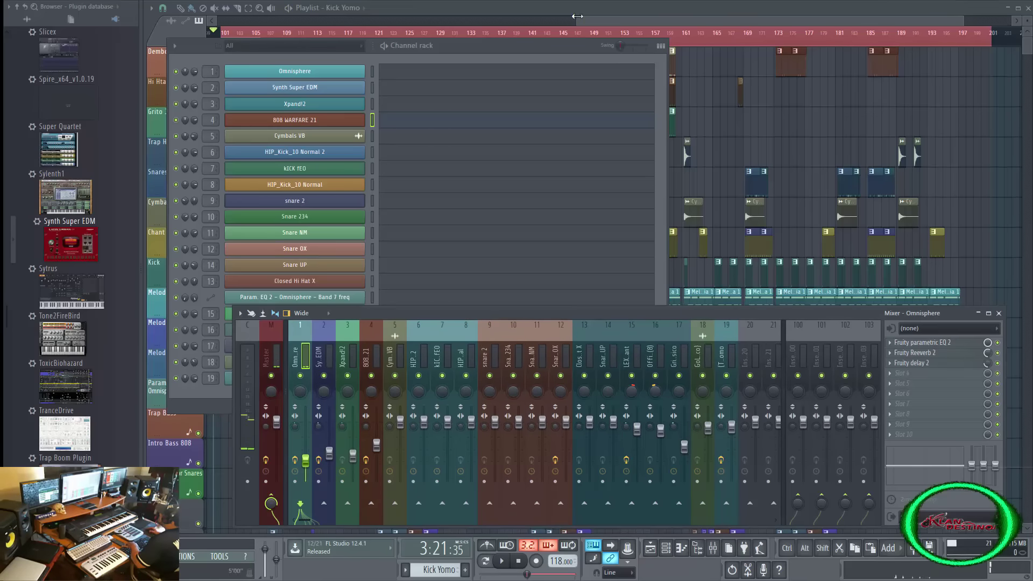
# Play the Version Versatil arrangement in the Playlist and open the Fruity parametric EQ 2 of the Omnisphere mixer track.
pyautogui.click(589, 21)
pyautogui.press('space')
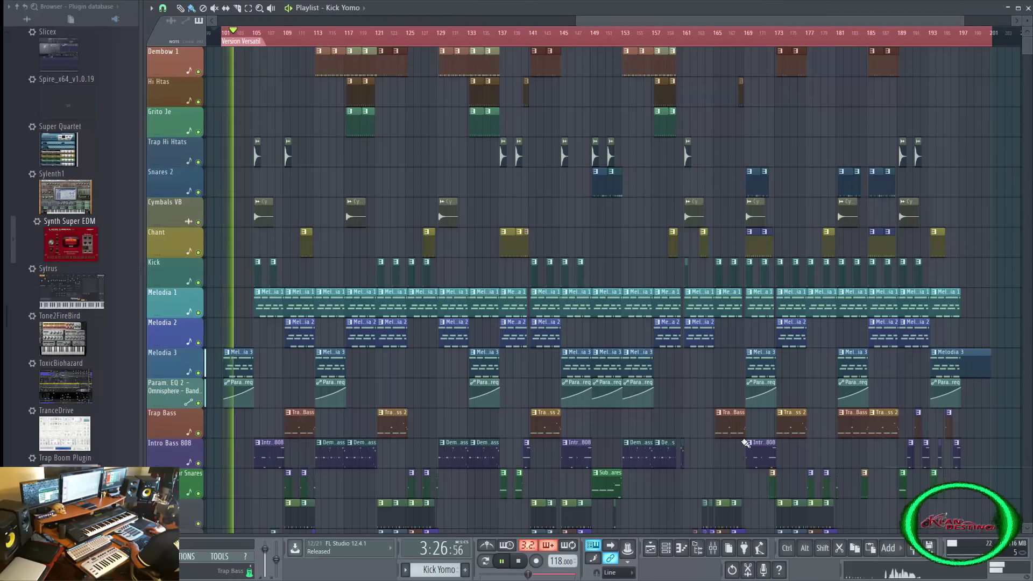
pyautogui.press('F9')
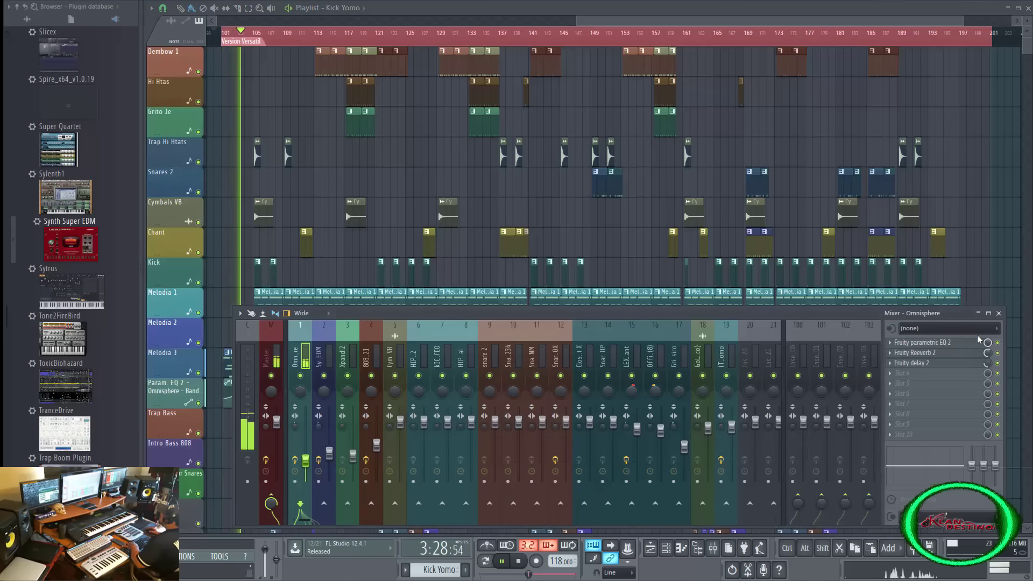
pyautogui.click(963, 342)
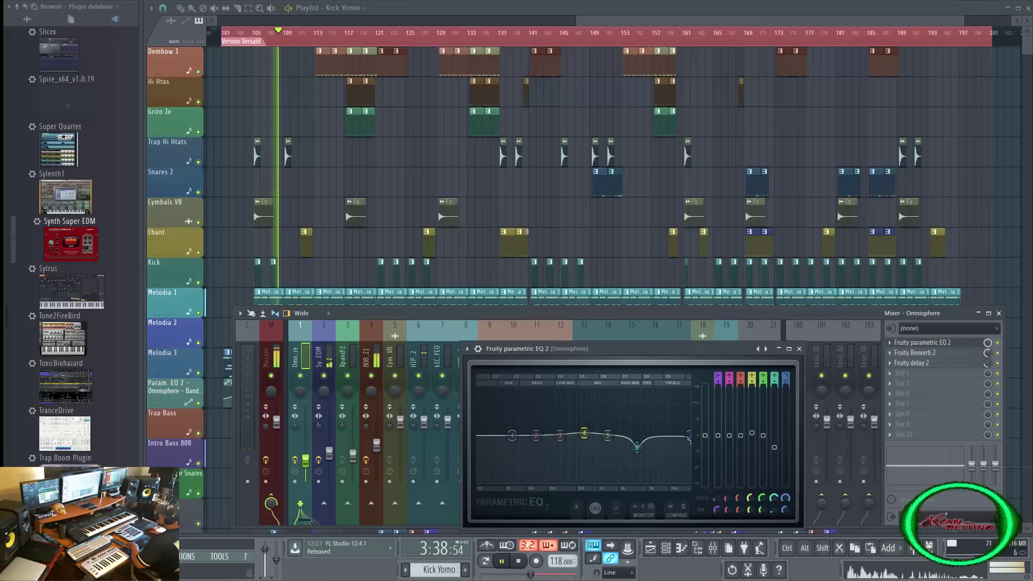
# View the Master's bx_boom, the Xpand!2 instrument and the Master's Virtual Mix Rack, and close all the open plugin windows.
pyautogui.moveTo(1, 215); pyautogui.dragTo(877, 89)
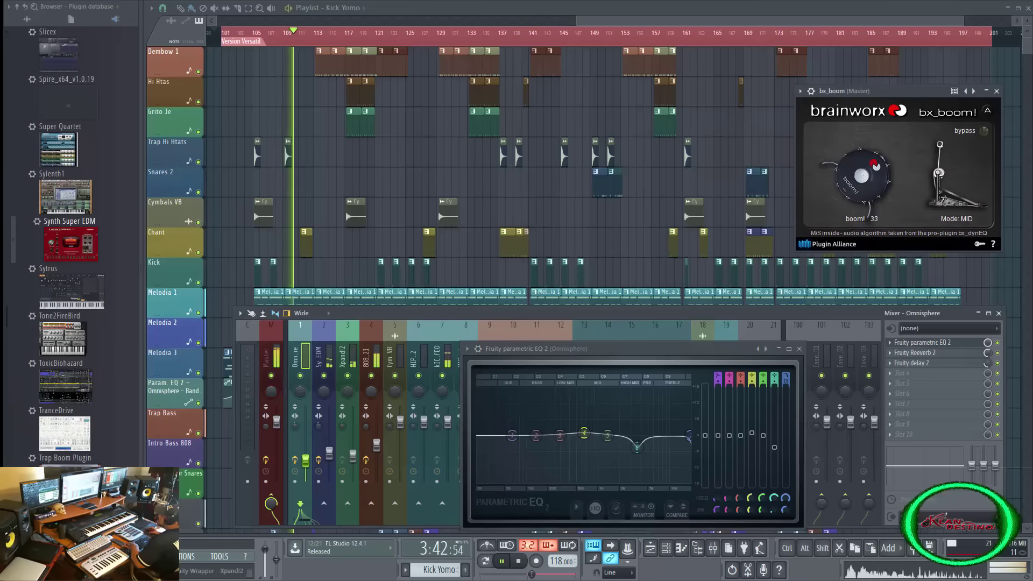
pyautogui.moveTo(1, 112); pyautogui.dragTo(369, 79)
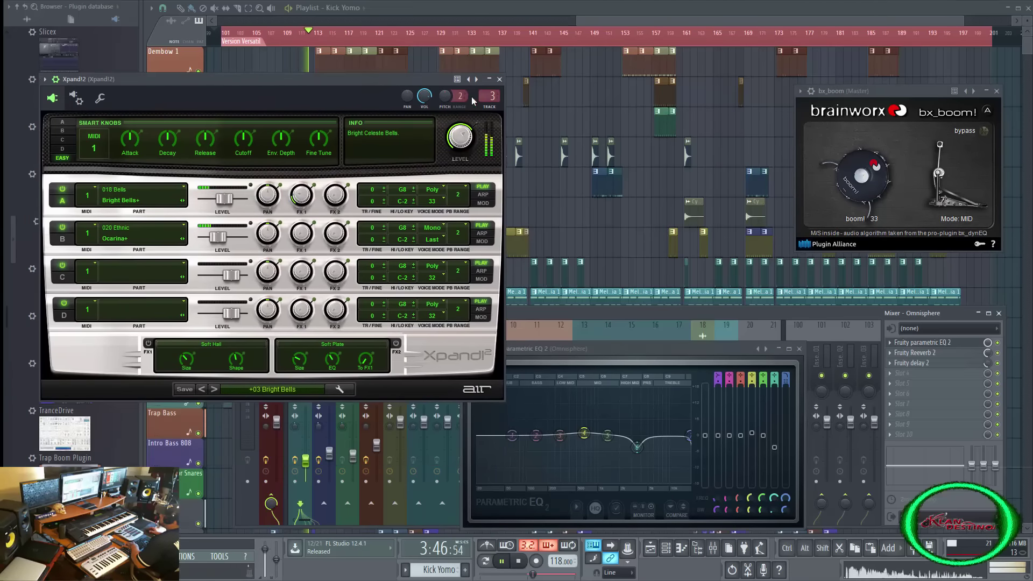
pyautogui.click(499, 79)
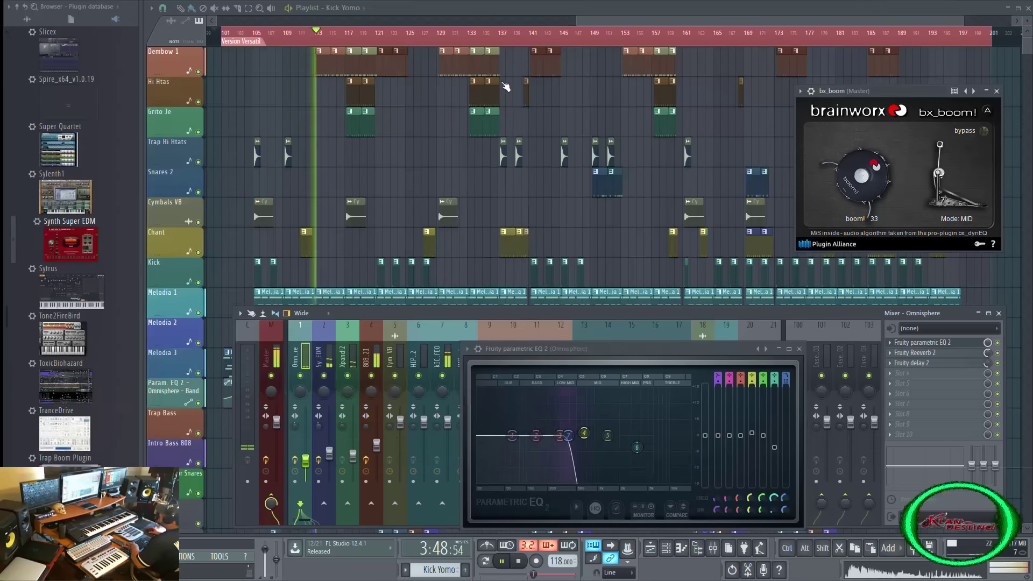
pyautogui.click(996, 91)
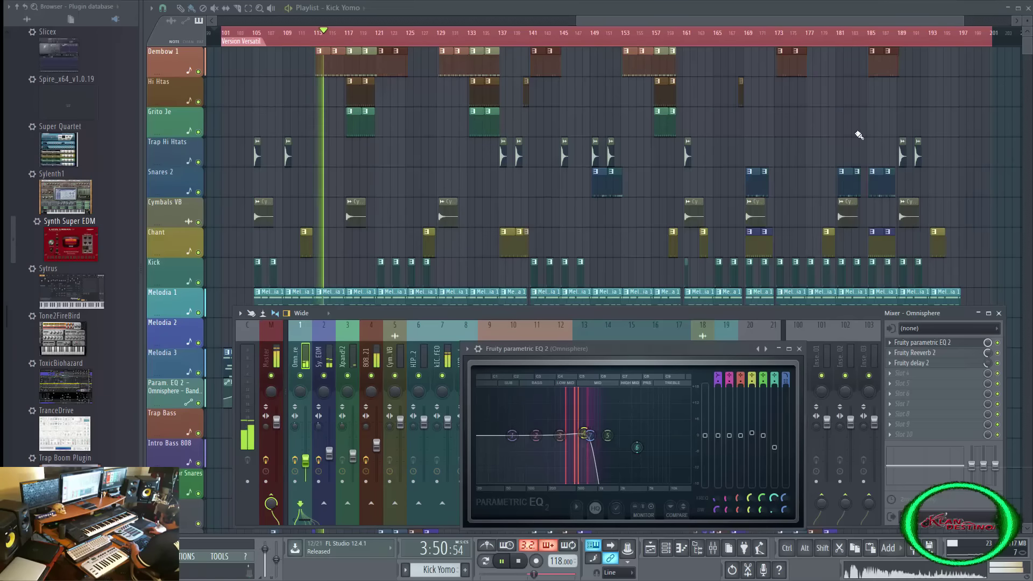
pyautogui.click(799, 348)
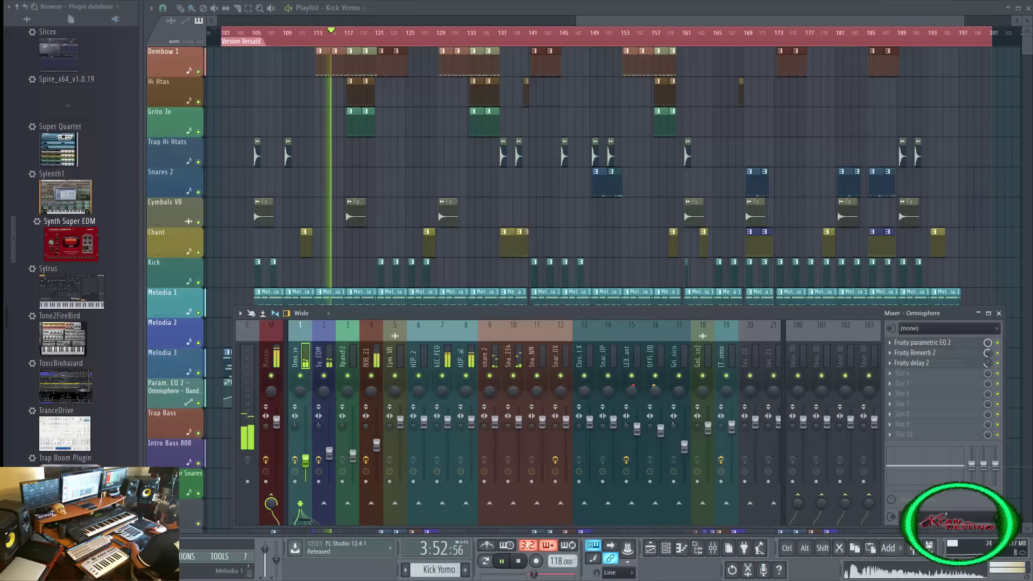
pyautogui.moveTo(1032, 19); pyautogui.dragTo(759, 71)
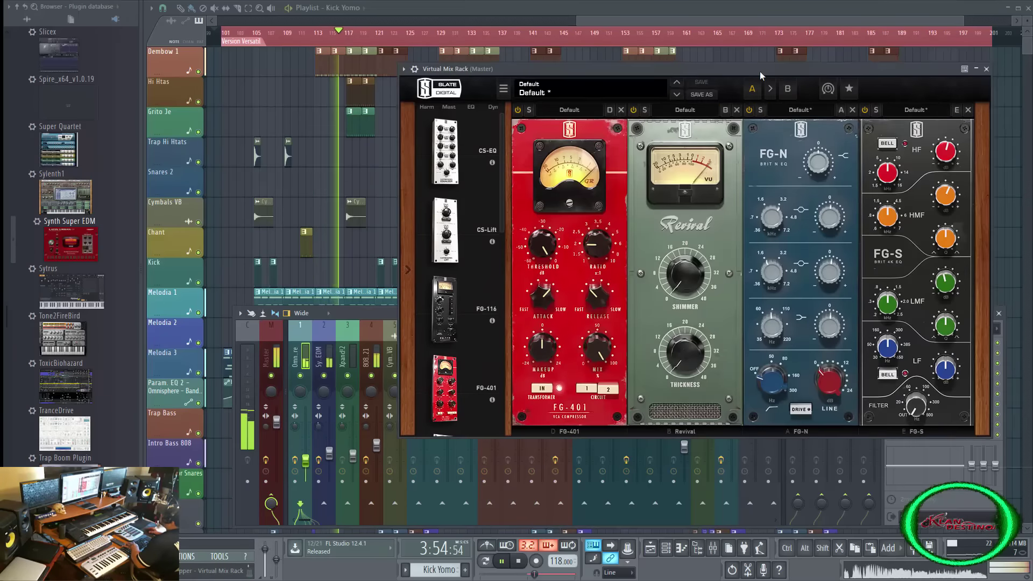
pyautogui.click(986, 69)
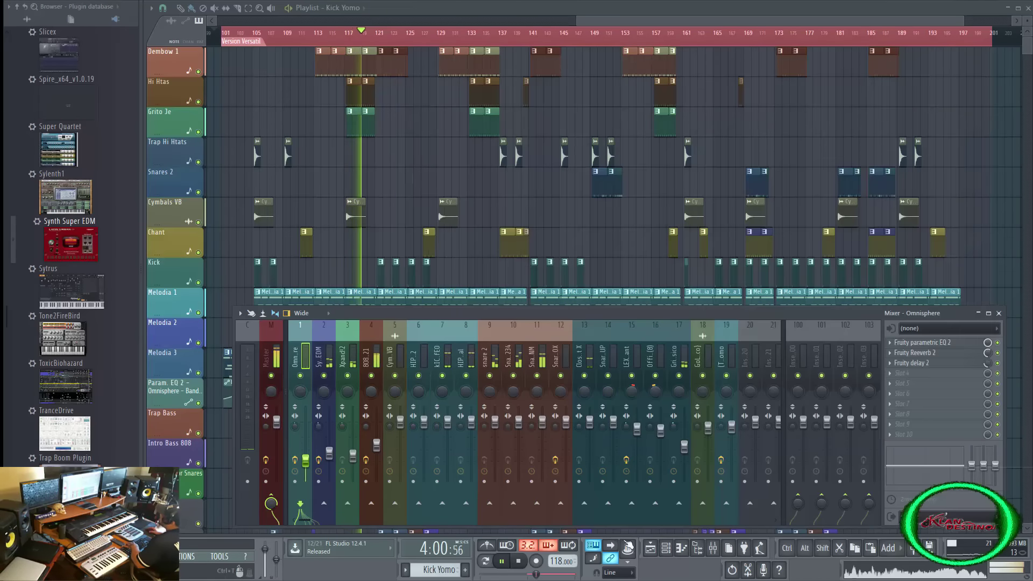
# Show the Channel rack, make it narrower, and open the Omnisphere instrument beside it.
pyautogui.click(666, 547)
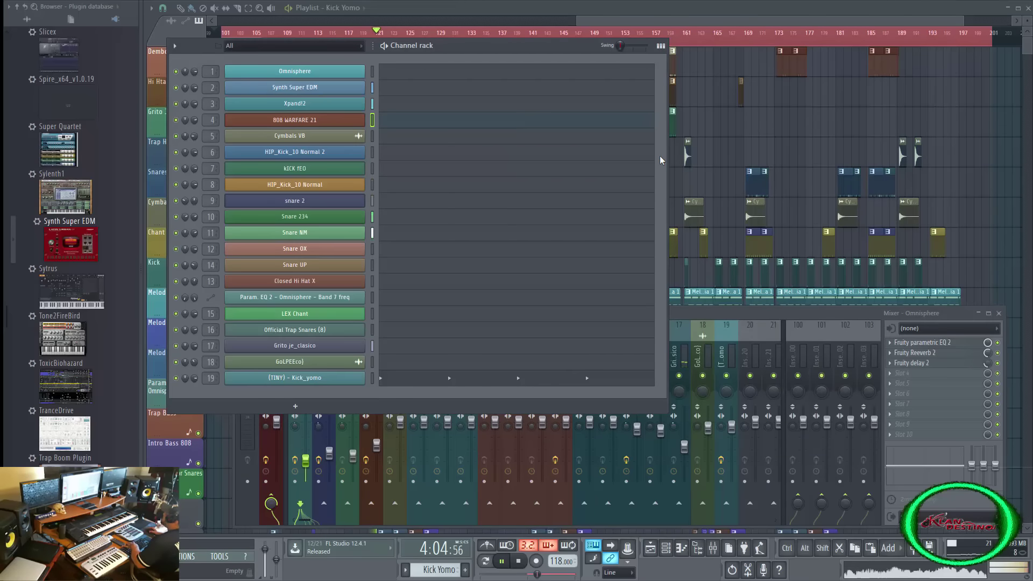
pyautogui.moveTo(667, 159); pyautogui.dragTo(461, 159)
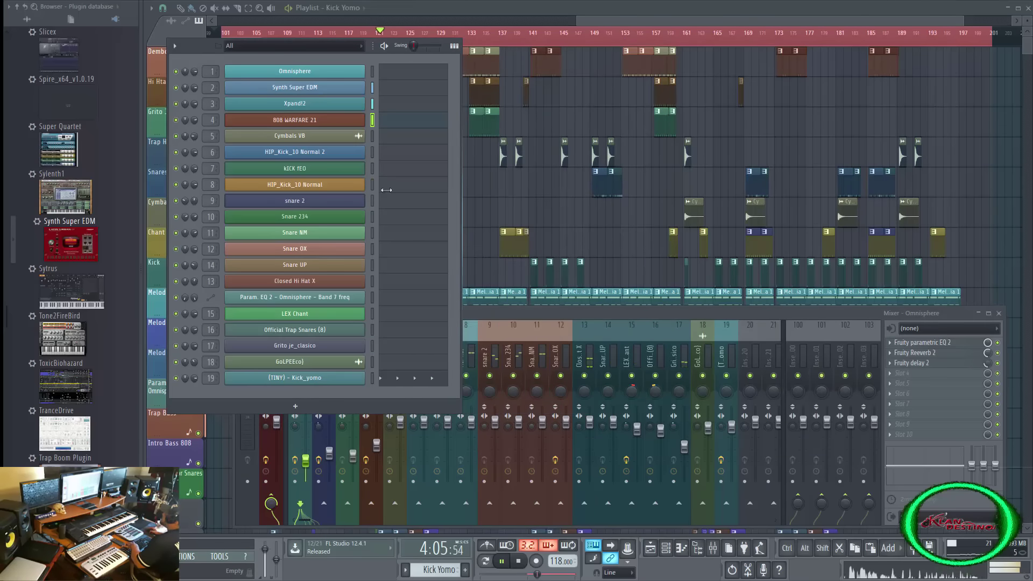
pyautogui.click(295, 72)
pyautogui.moveTo(480, 85); pyautogui.dragTo(489, 157)
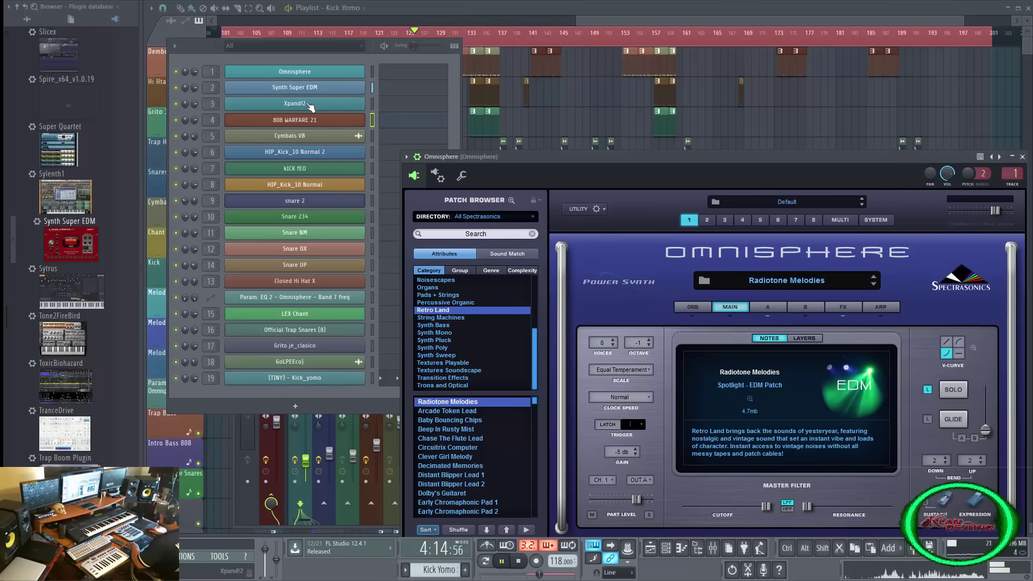
# View the Synth Super EDM instrument with its Plucked Don Dale preset, and close it along with Omnisphere.
pyautogui.click(309, 88)
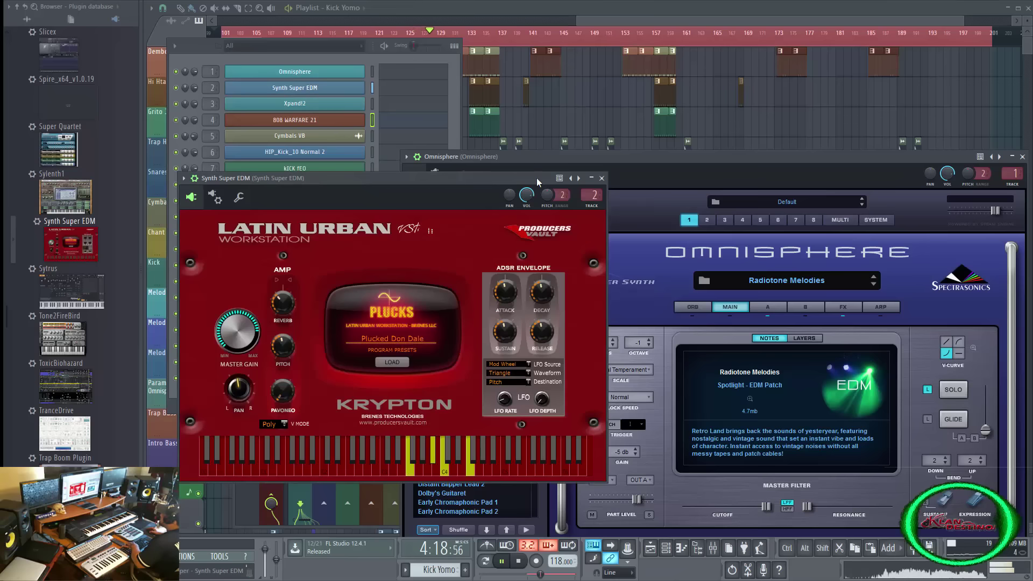
pyautogui.moveTo(537, 178); pyautogui.dragTo(500, 203)
pyautogui.moveTo(389, 214); pyautogui.dragTo(540, 63)
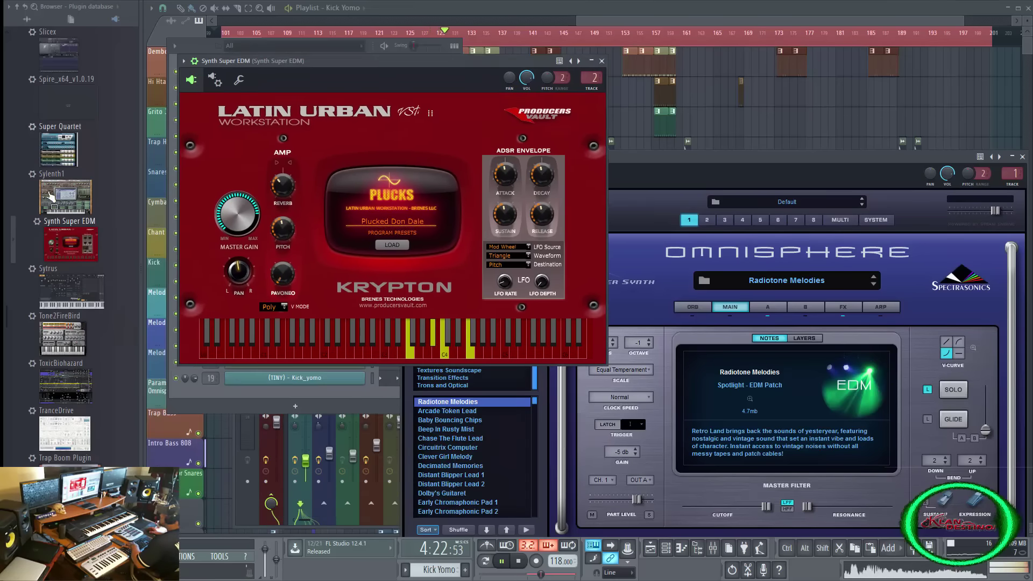
pyautogui.click(601, 61)
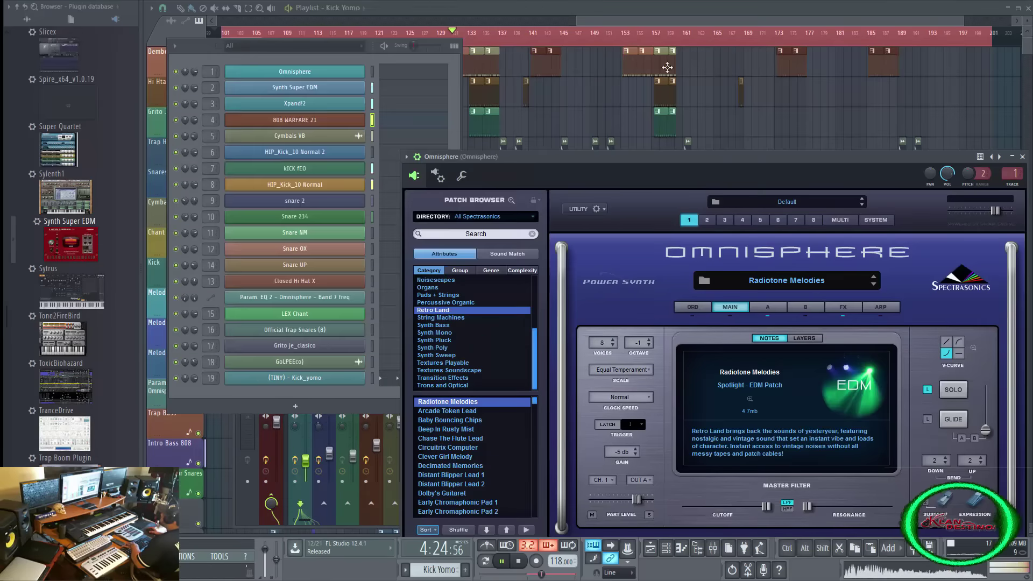
pyautogui.click(1022, 157)
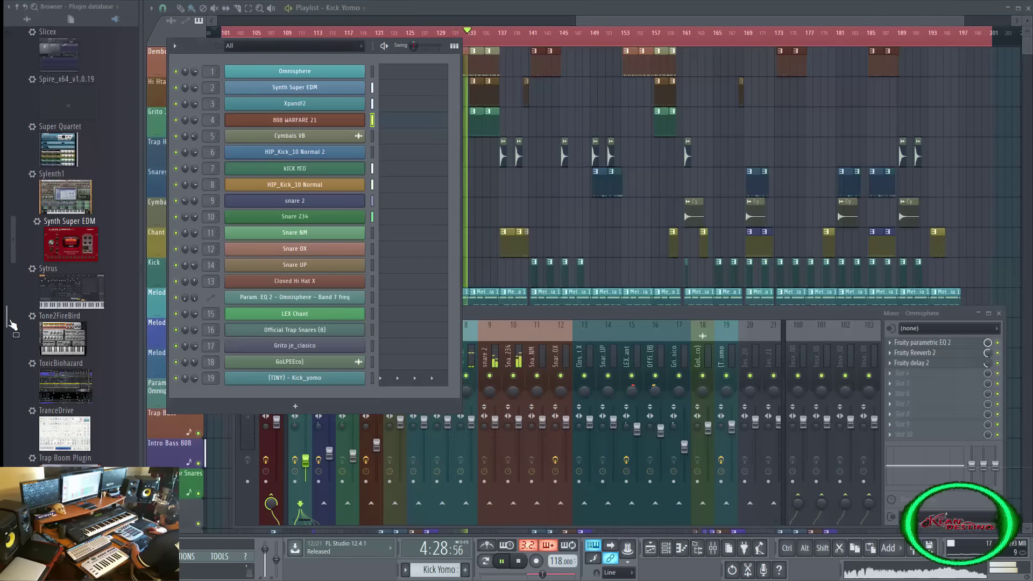
# Look through the instrument thumbnails of the Plugin database in the Browser, from Xpand!2 back up to 3x Osc.
pyautogui.scroll(-1, 13, 330)
pyautogui.scroll(-20, 13, 329)
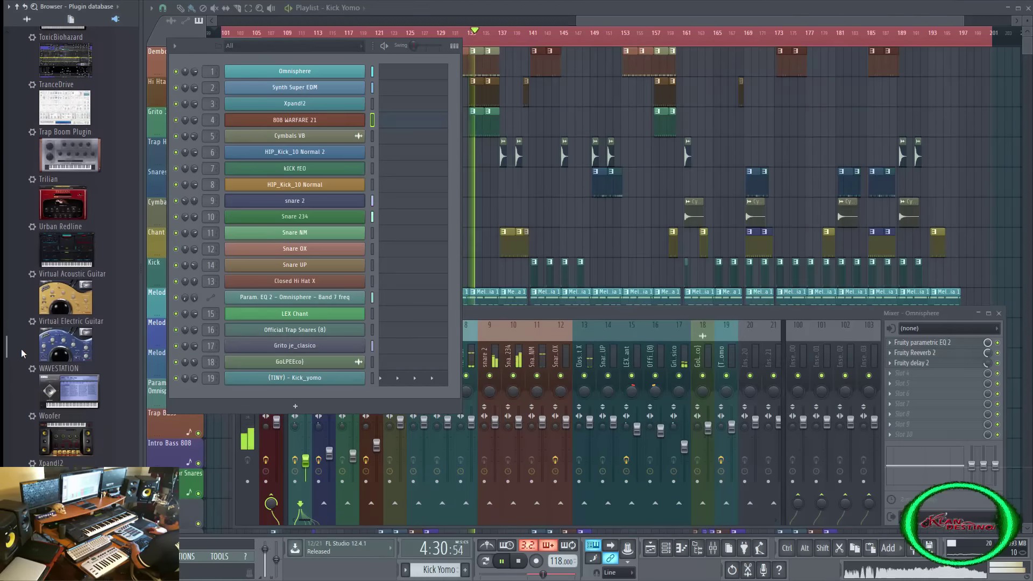
pyautogui.scroll(20, 27, 345)
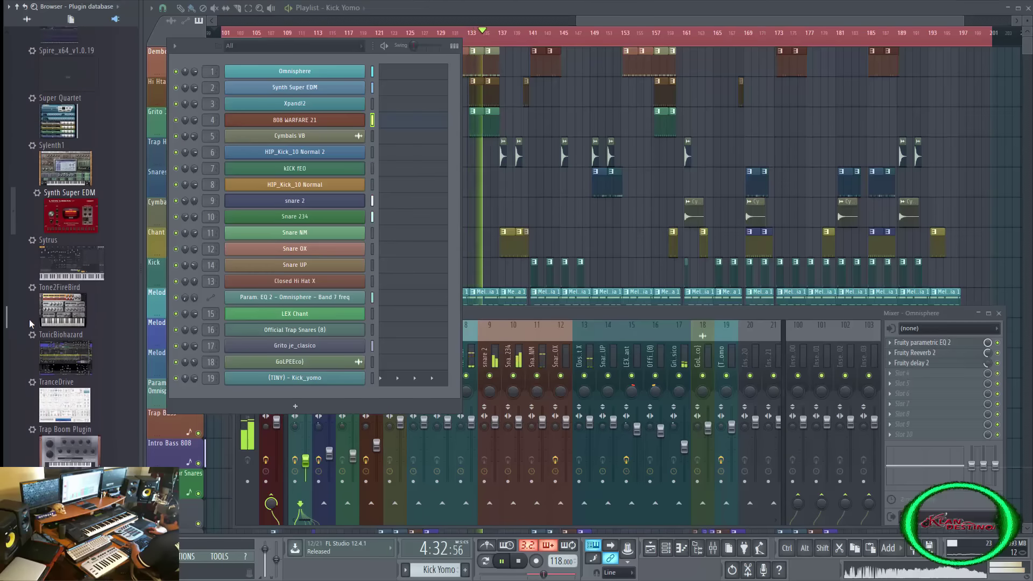
pyautogui.scroll(20, 30, 311)
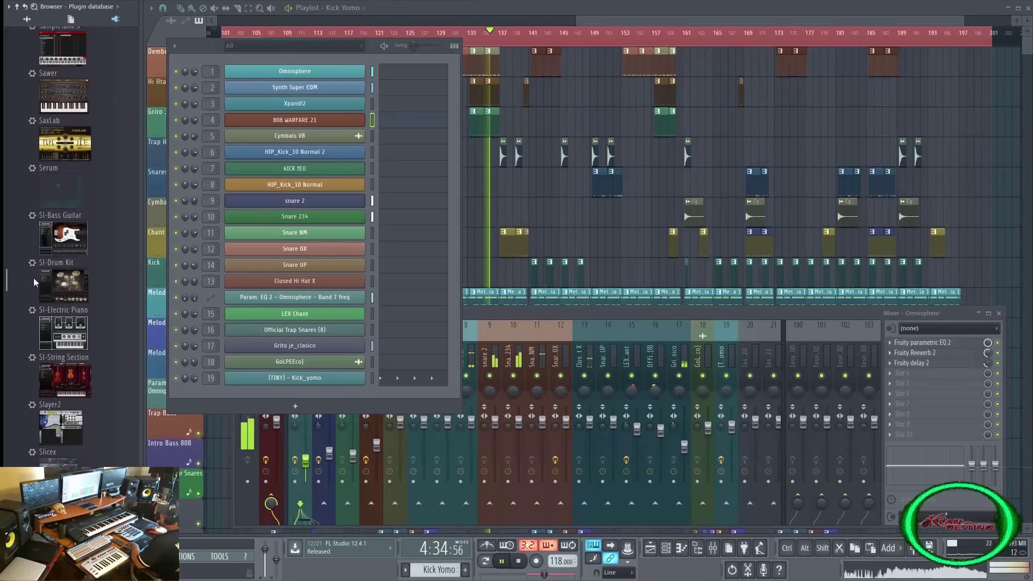
pyautogui.scroll(12, 34, 257)
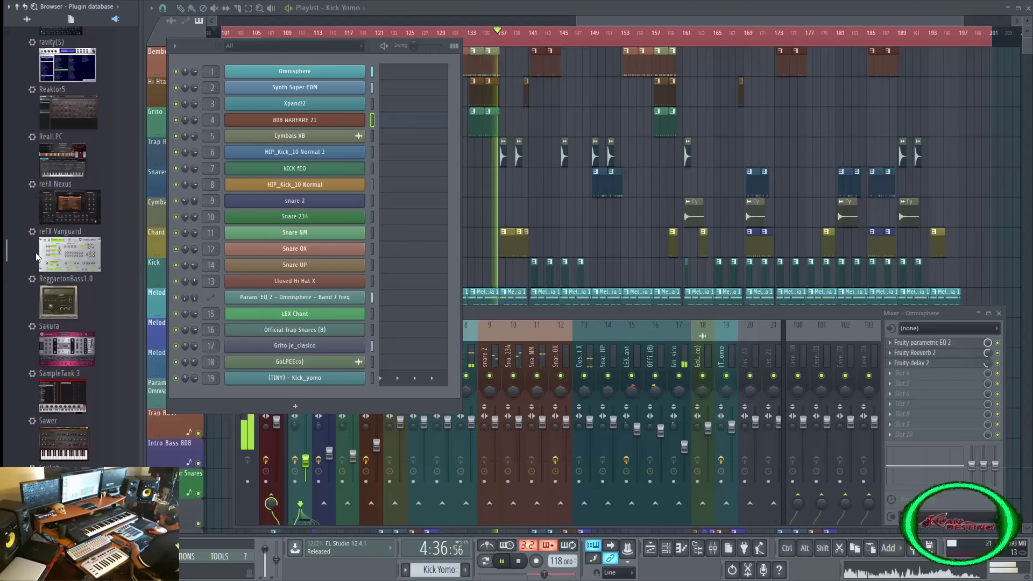
pyautogui.scroll(20, 42, 243)
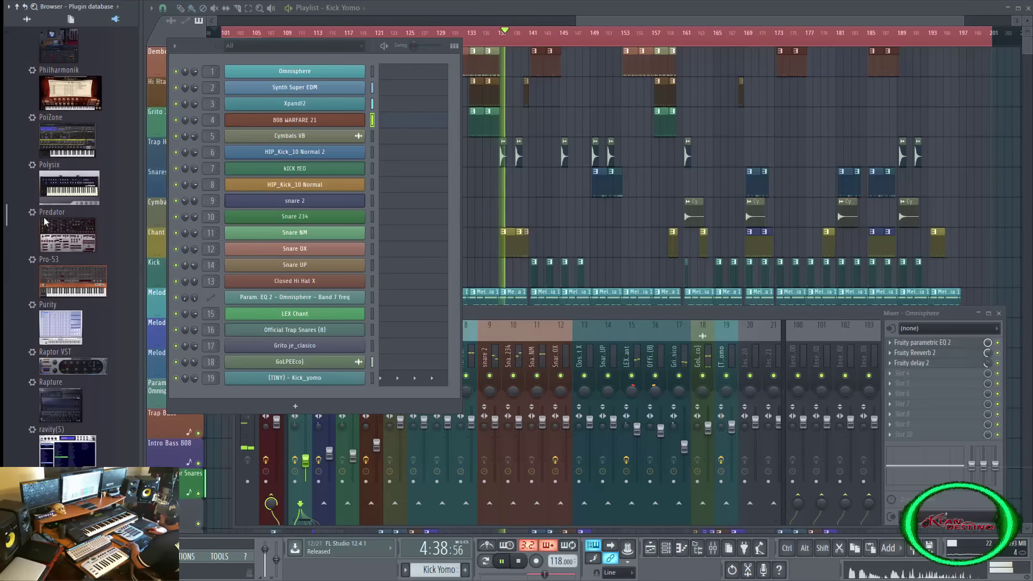
pyautogui.scroll(19, 48, 215)
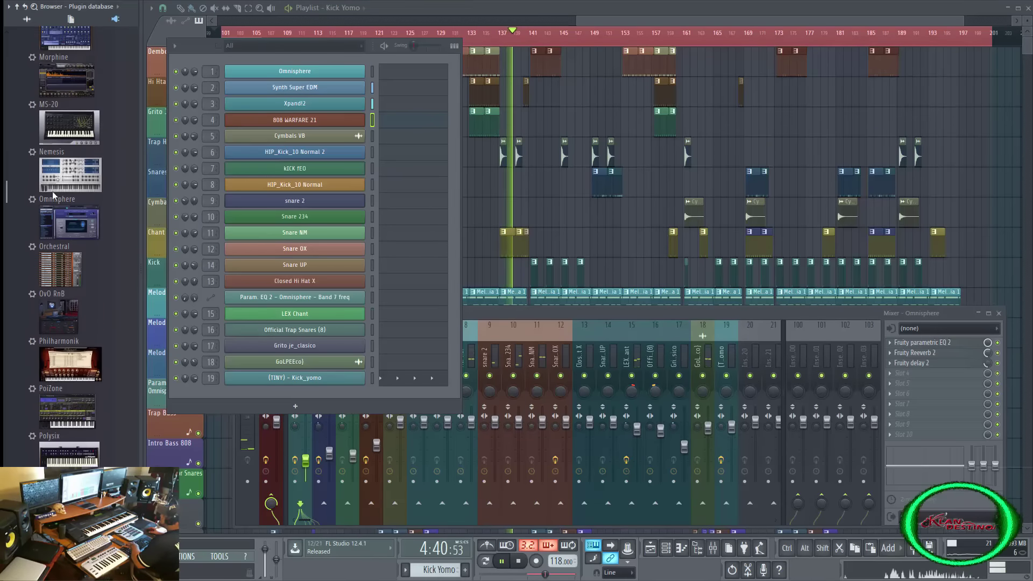
pyautogui.scroll(11, 54, 186)
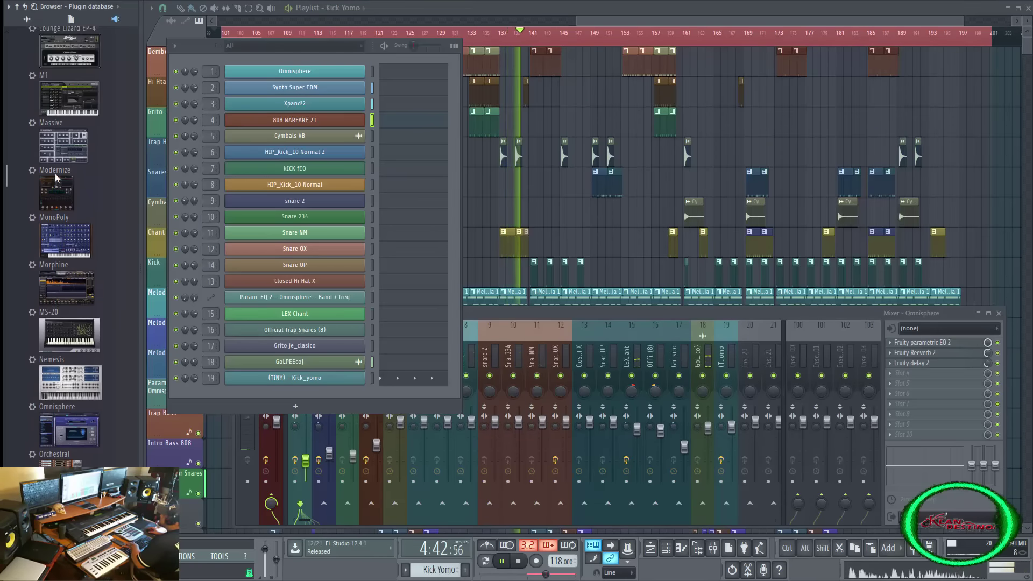
pyautogui.scroll(20, 55, 173)
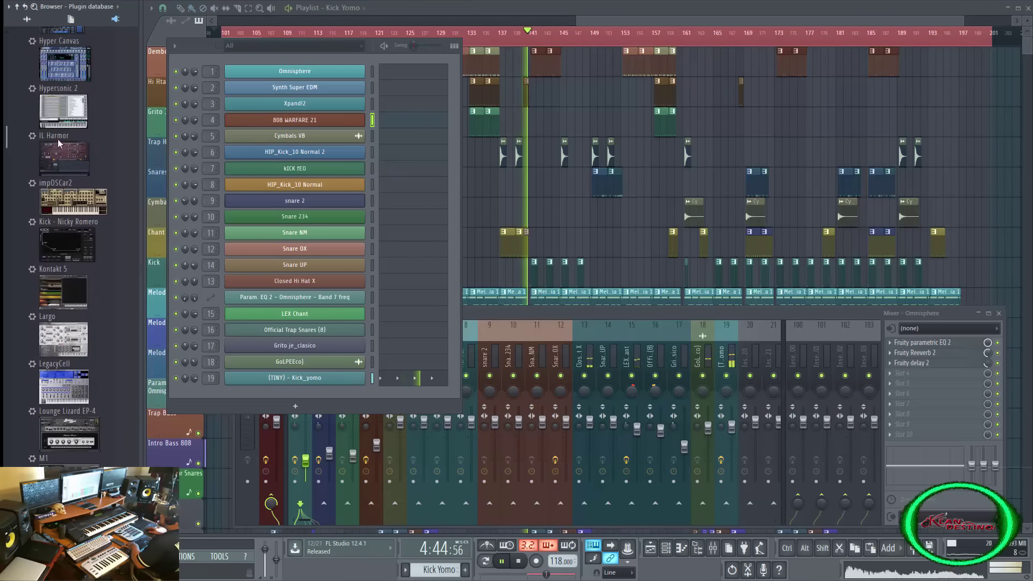
pyautogui.scroll(12, 57, 139)
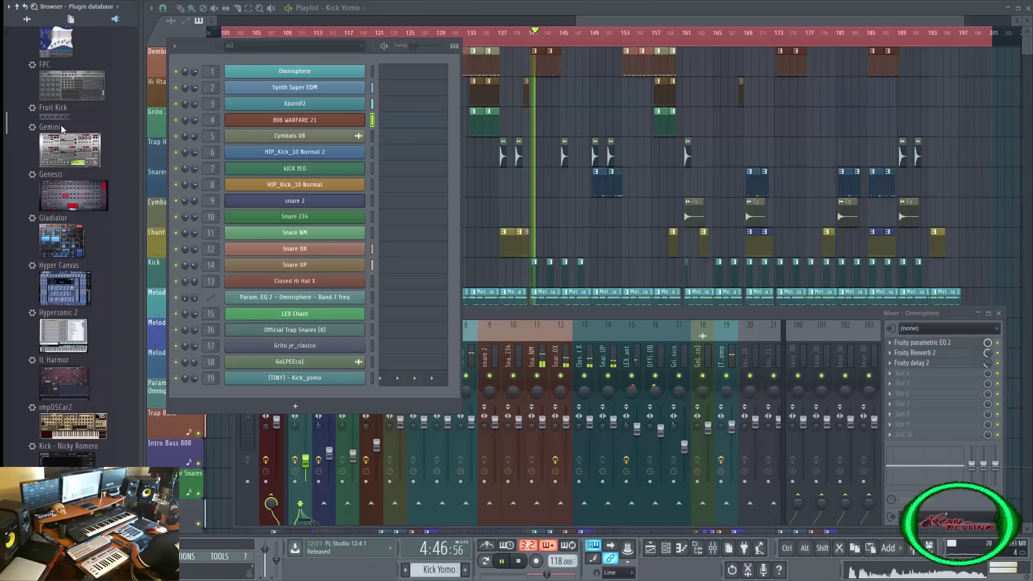
pyautogui.scroll(15, 64, 118)
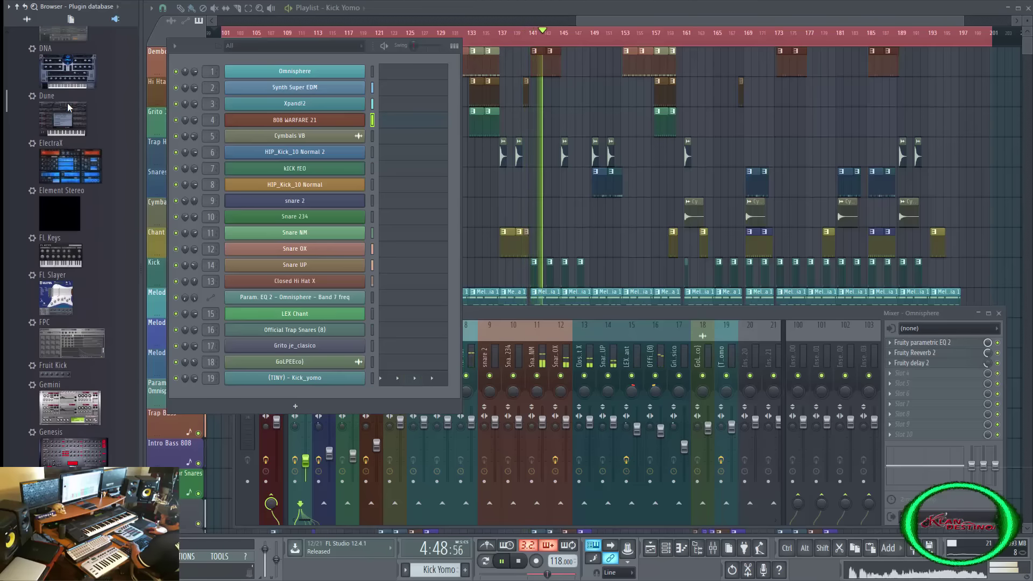
pyautogui.scroll(13, 70, 97)
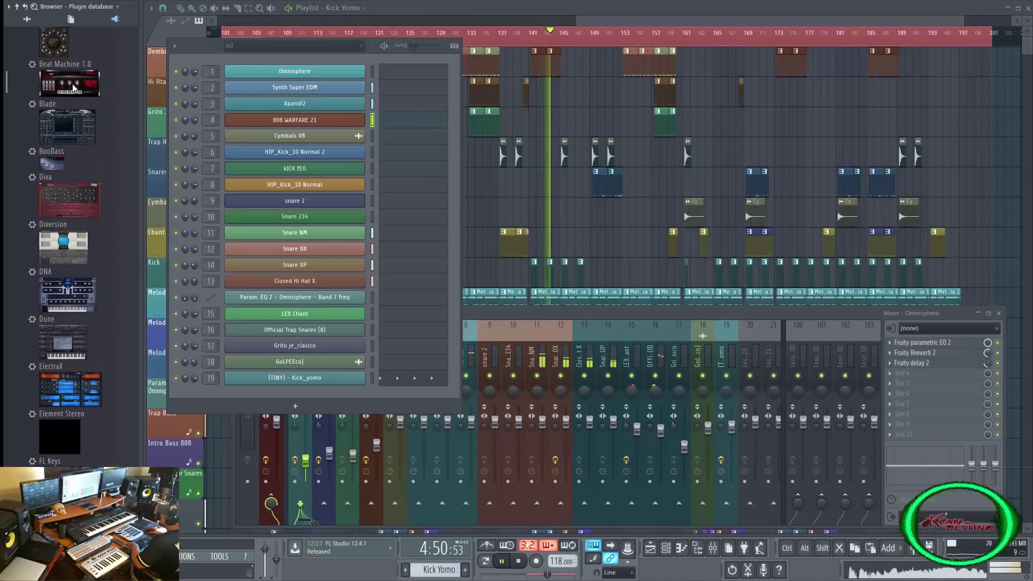
pyautogui.scroll(13, 75, 78)
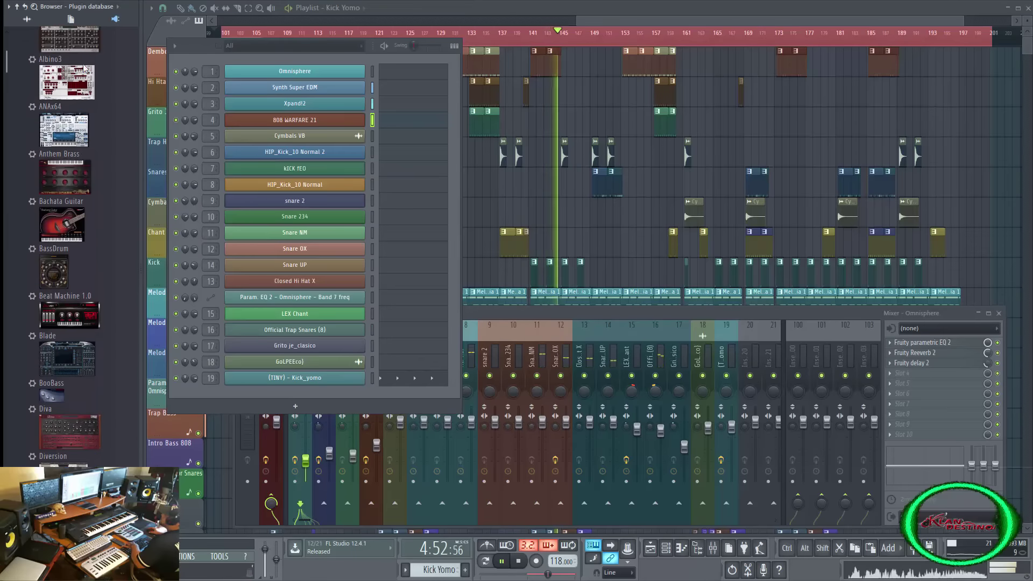
pyautogui.scroll(2, 85, 63)
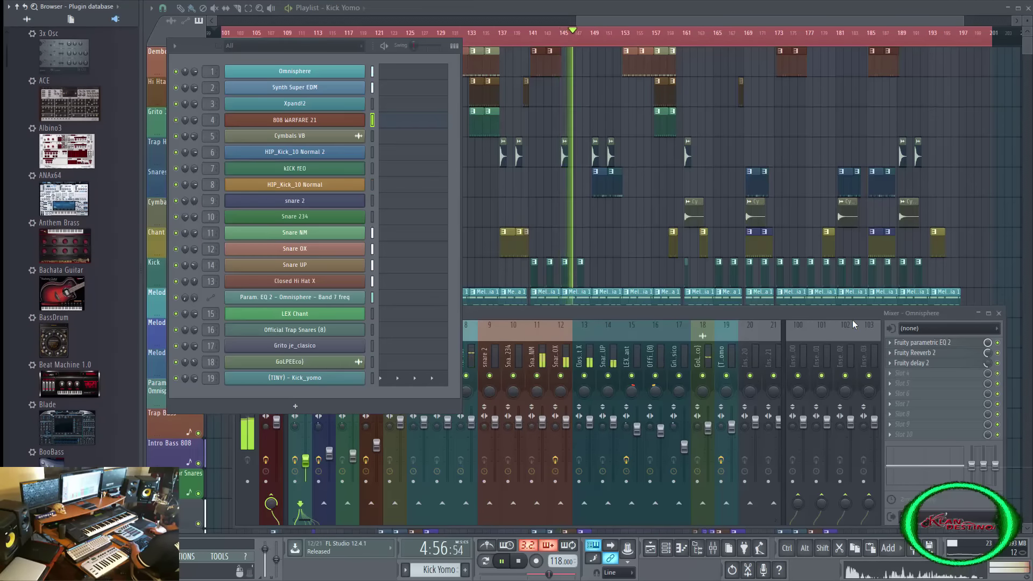
# Open the Synth Super EDM, Omnisphere and Xpand!2 instruments, moving the Synth Super EDM and Omnisphere windows apart.
pyautogui.click(296, 88)
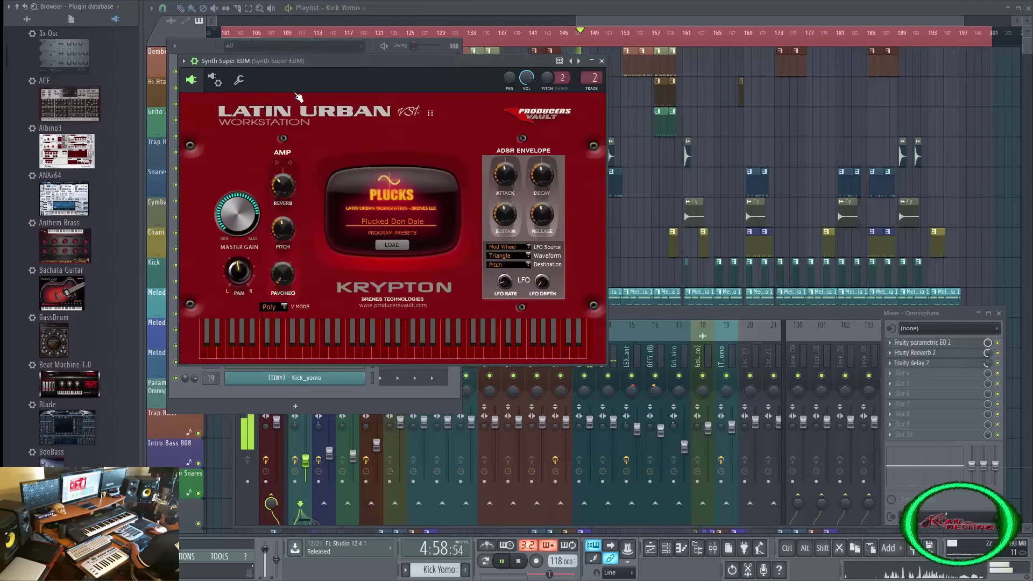
pyautogui.moveTo(375, 68); pyautogui.dragTo(780, 65)
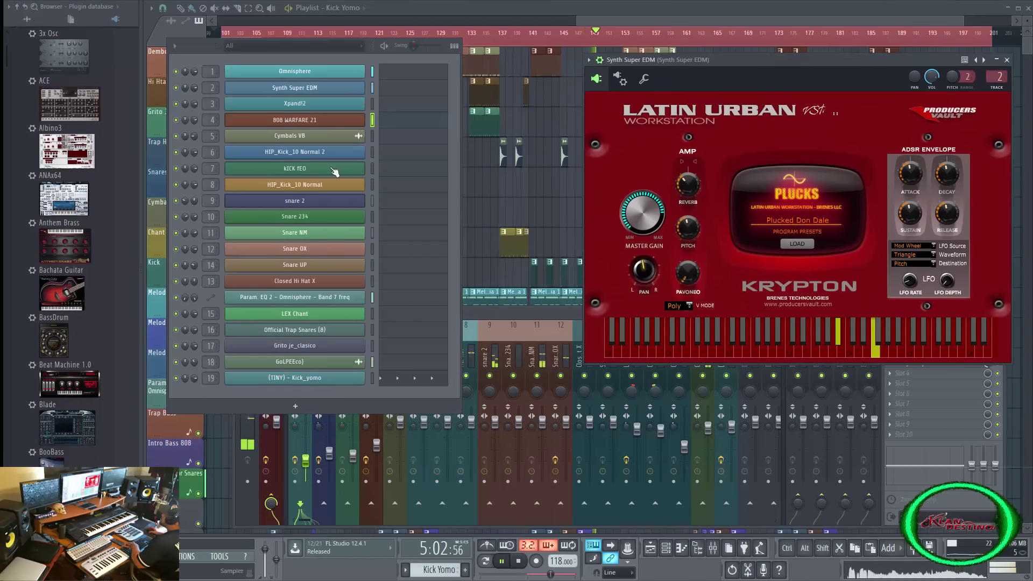
pyautogui.click(294, 71)
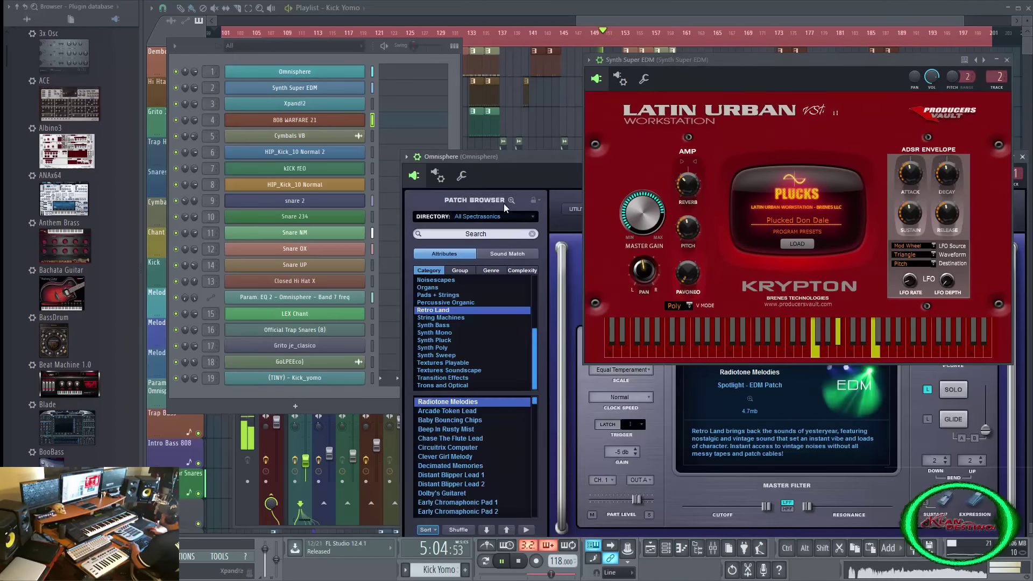
pyautogui.moveTo(567, 160); pyautogui.dragTo(315, 154)
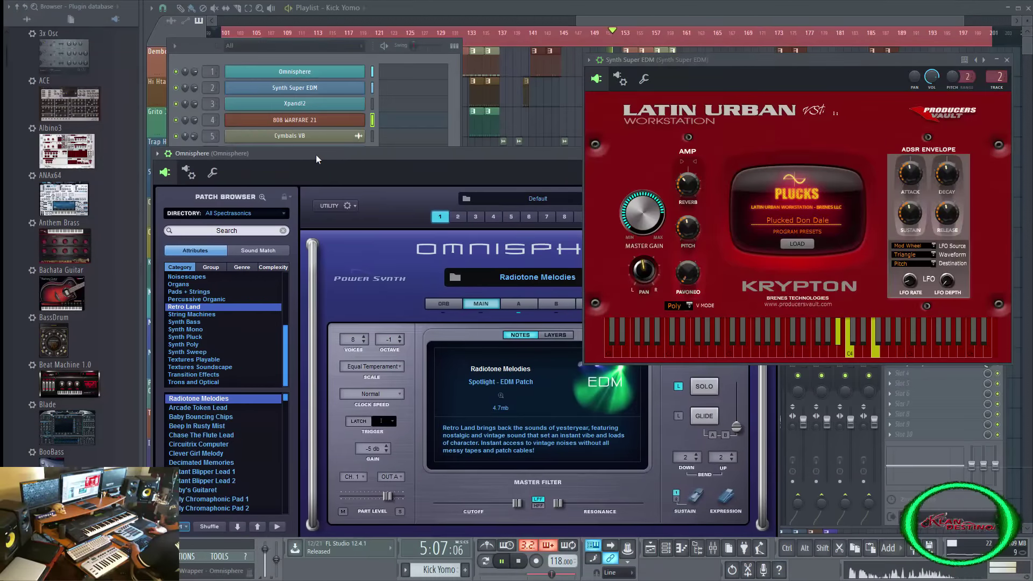
pyautogui.click(314, 95)
pyautogui.click(317, 104)
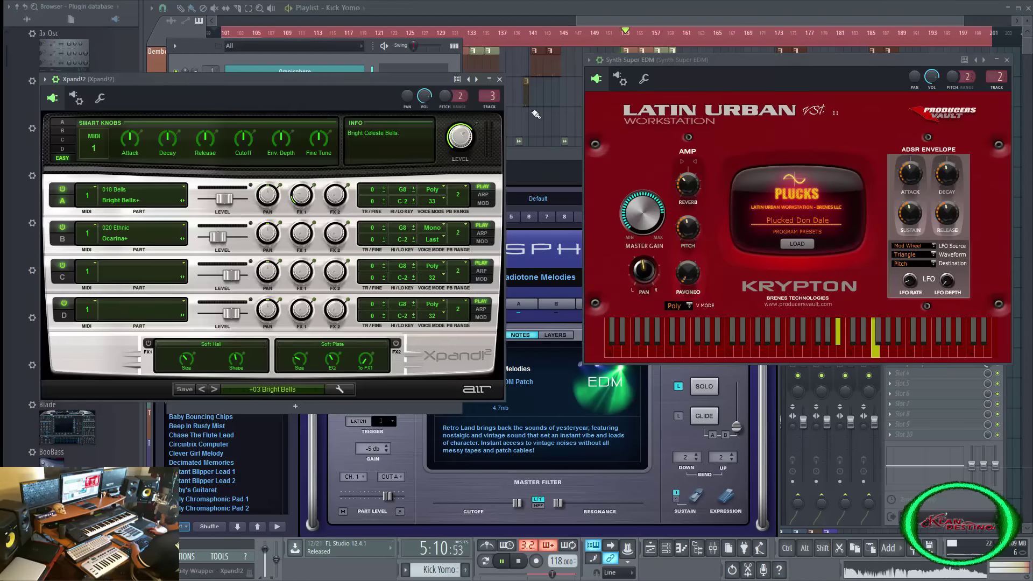
# Turn off the Detached option of the Xpand!2 window and hide the Browser.
pyautogui.click(556, 153)
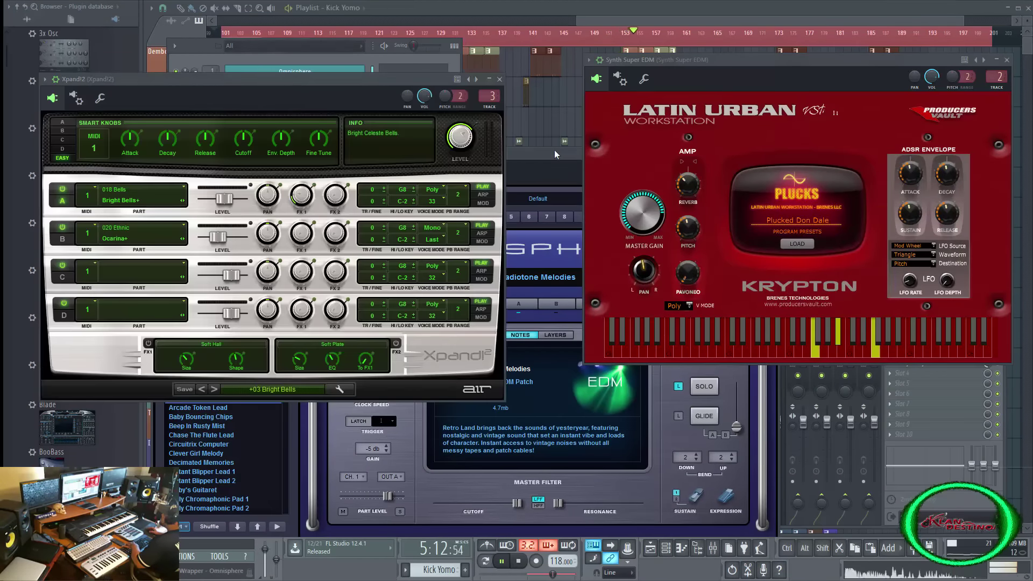
pyautogui.click(45, 79)
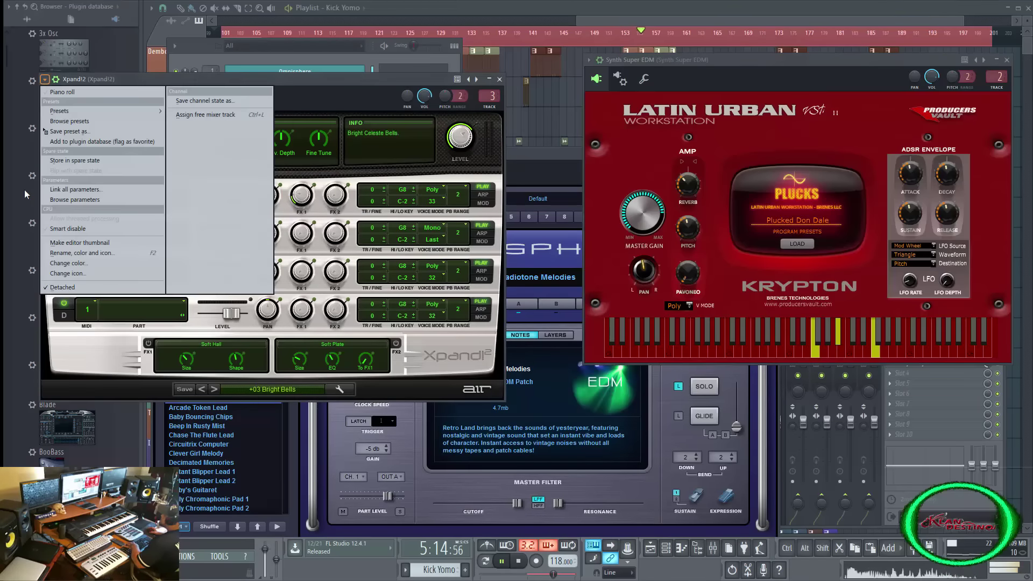
pyautogui.click(129, 287)
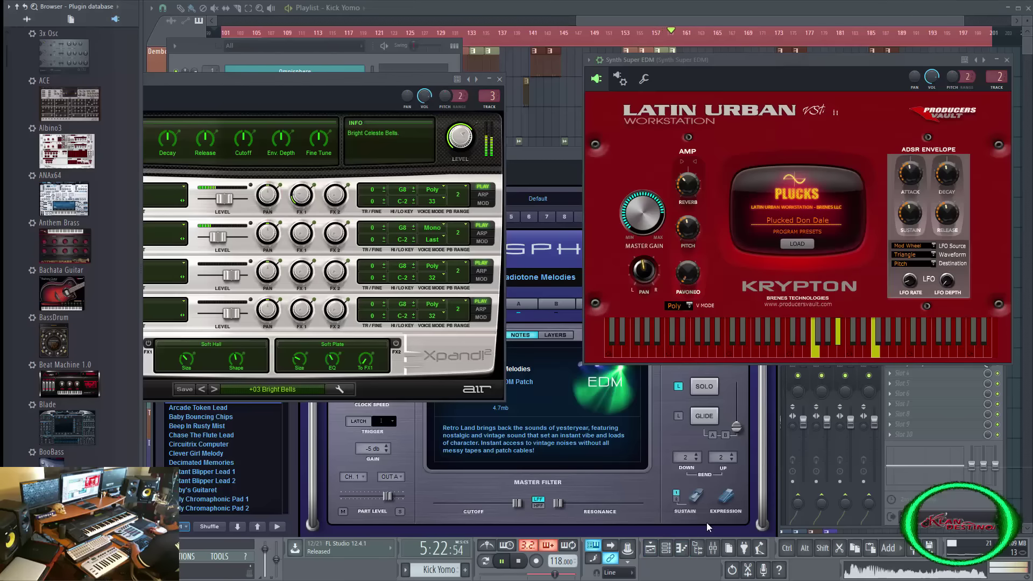
pyautogui.click(696, 550)
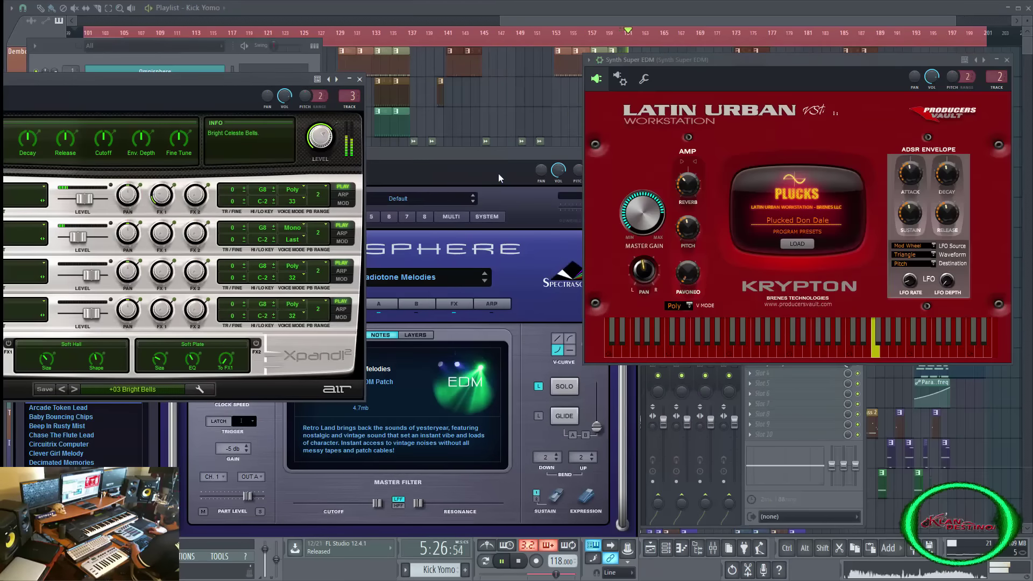
# Rearrange the Omnisphere, Synth Super EDM and Xpand!2 windows to show all three instruments together, with Omnisphere in front of Xpand!2.
pyautogui.moveTo(498, 173); pyautogui.dragTo(765, 139)
pyautogui.moveTo(876, 60); pyautogui.dragTo(883, 46)
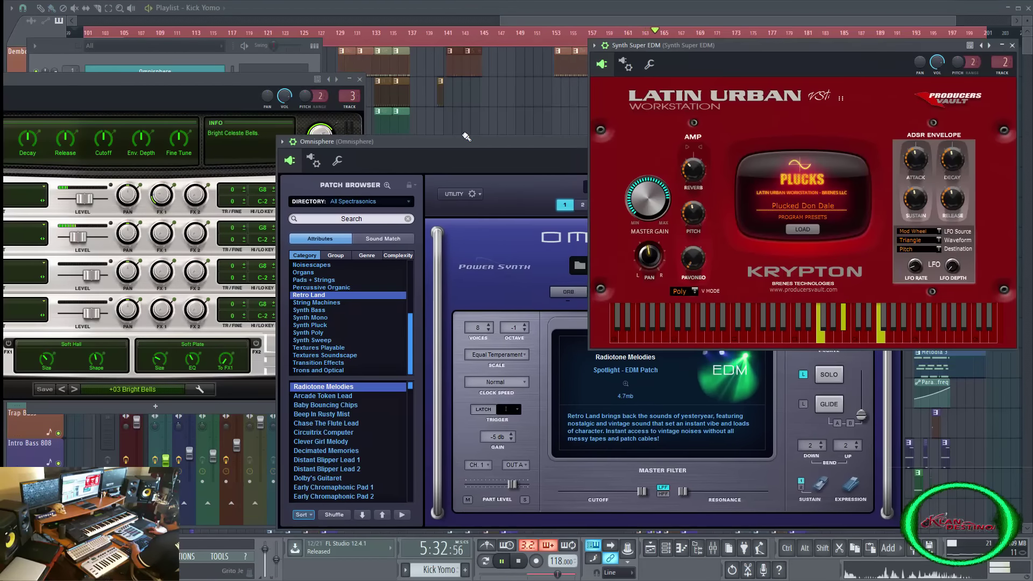
pyautogui.moveTo(240, 86); pyautogui.dragTo(361, 46)
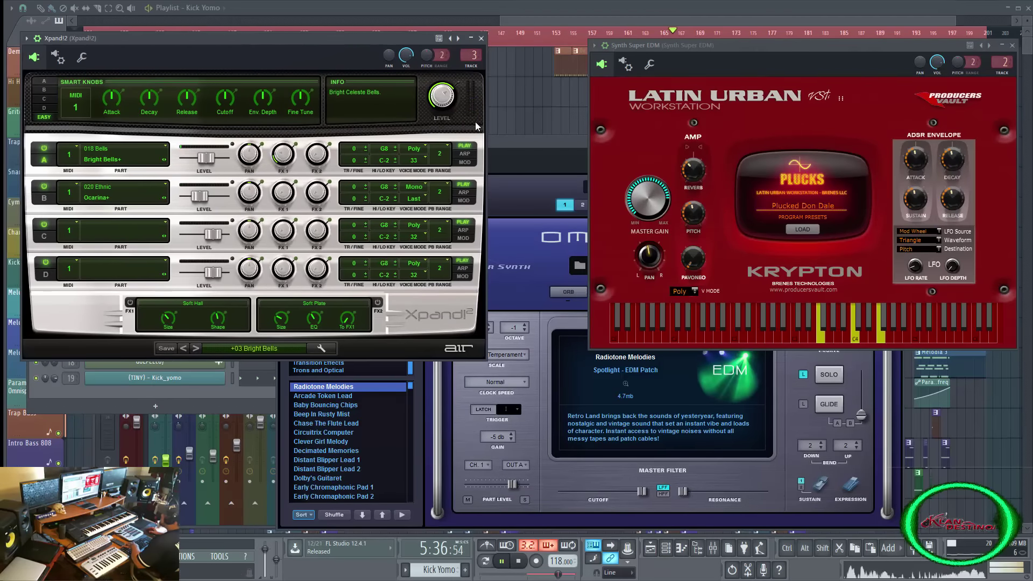
pyautogui.click(516, 152)
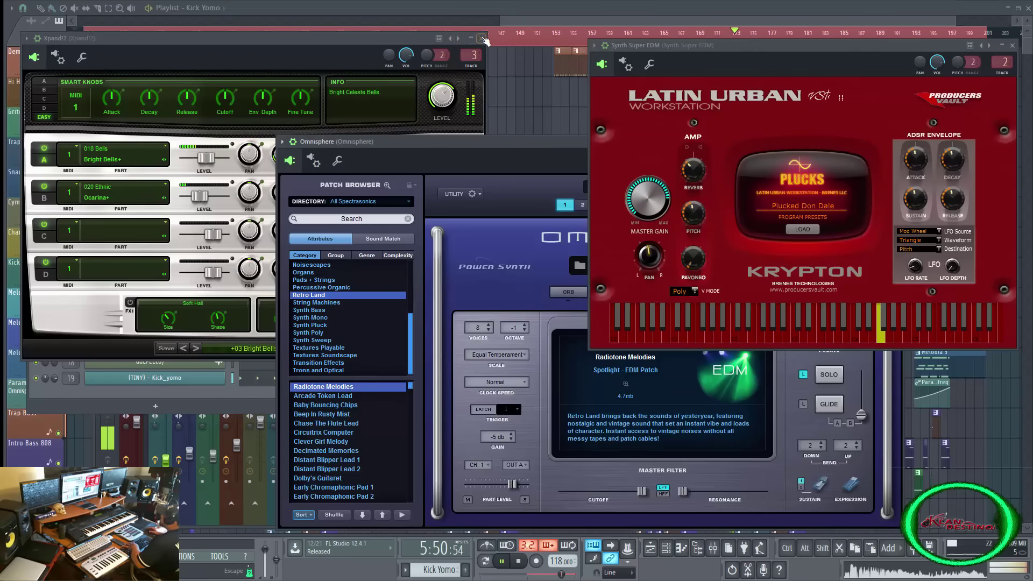
# Close the Xpand!2, Synth Super EDM and Omnisphere windows, moving Omnisphere into full view before closing it.
pyautogui.click(482, 38)
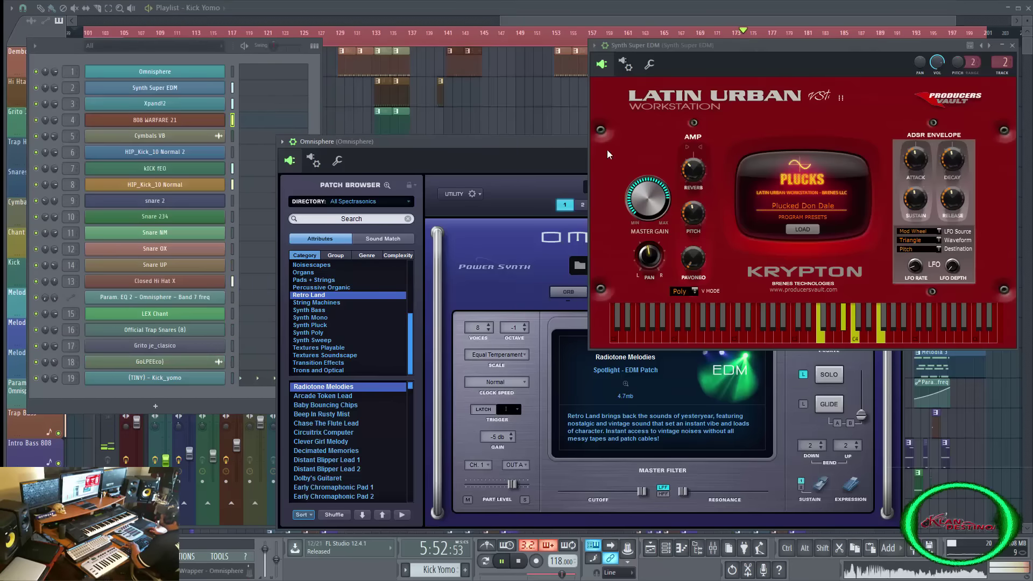
pyautogui.moveTo(559, 148); pyautogui.dragTo(461, 154)
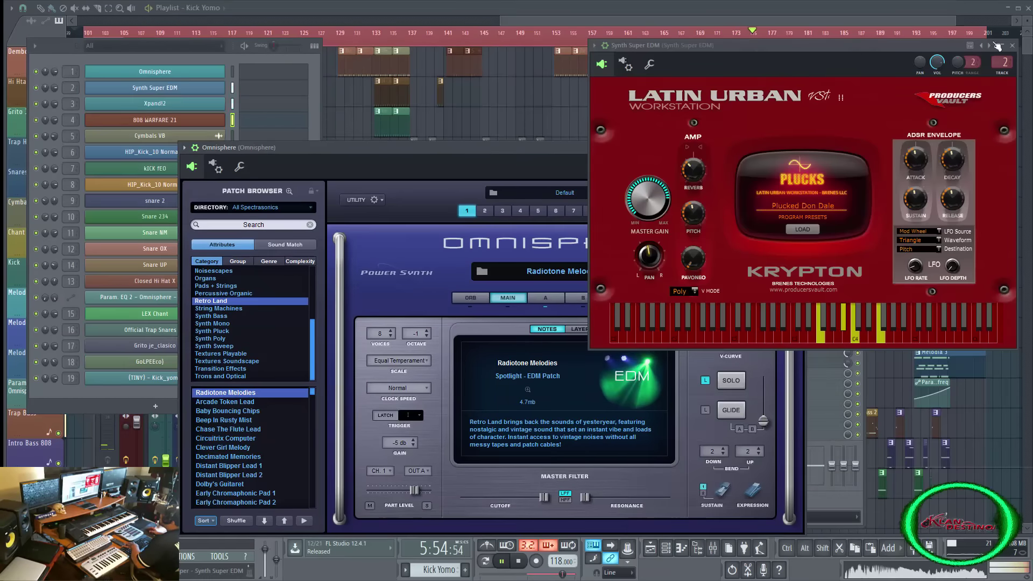
pyautogui.click(1012, 46)
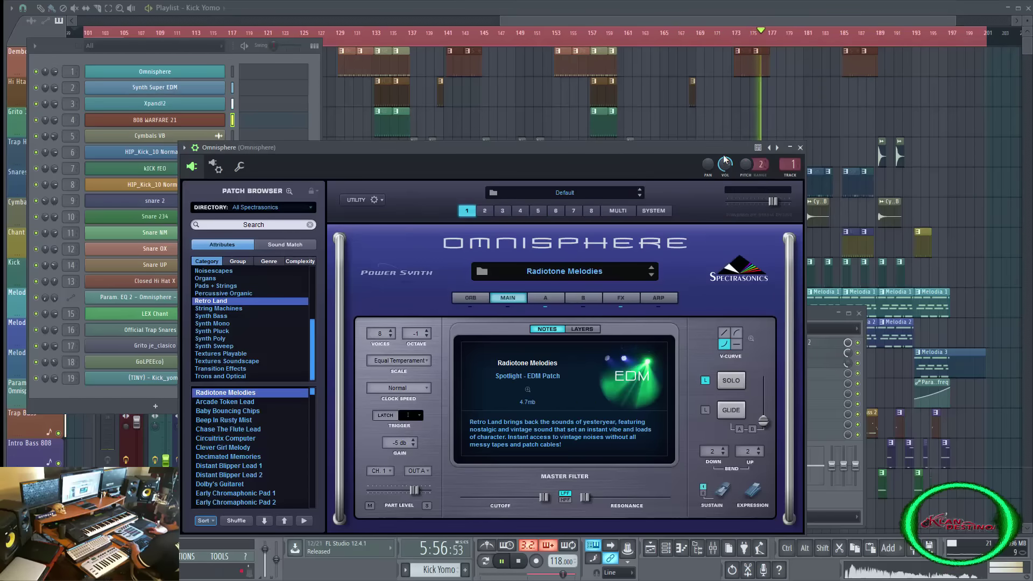
pyautogui.moveTo(731, 147); pyautogui.dragTo(867, 115)
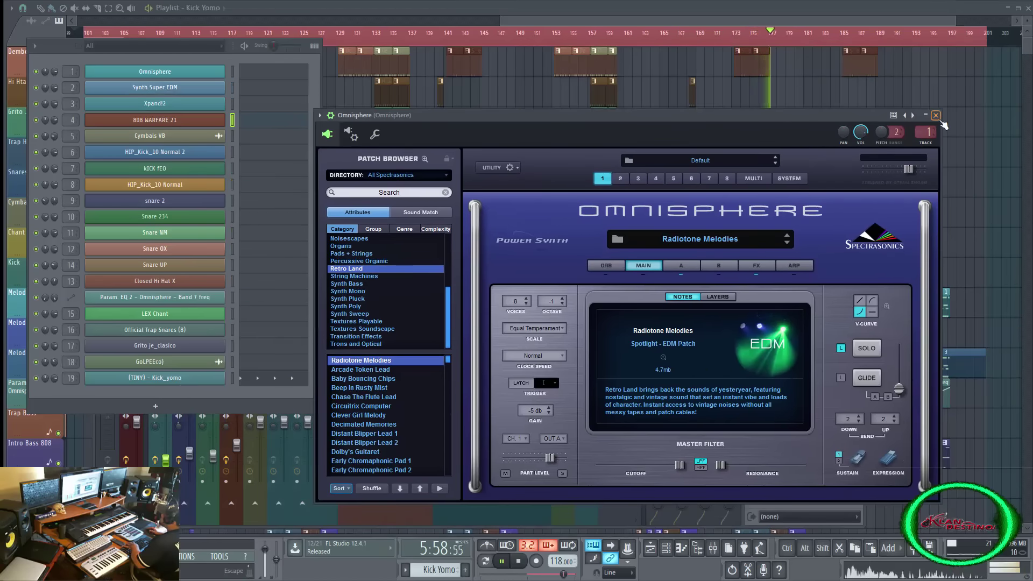
pyautogui.click(936, 115)
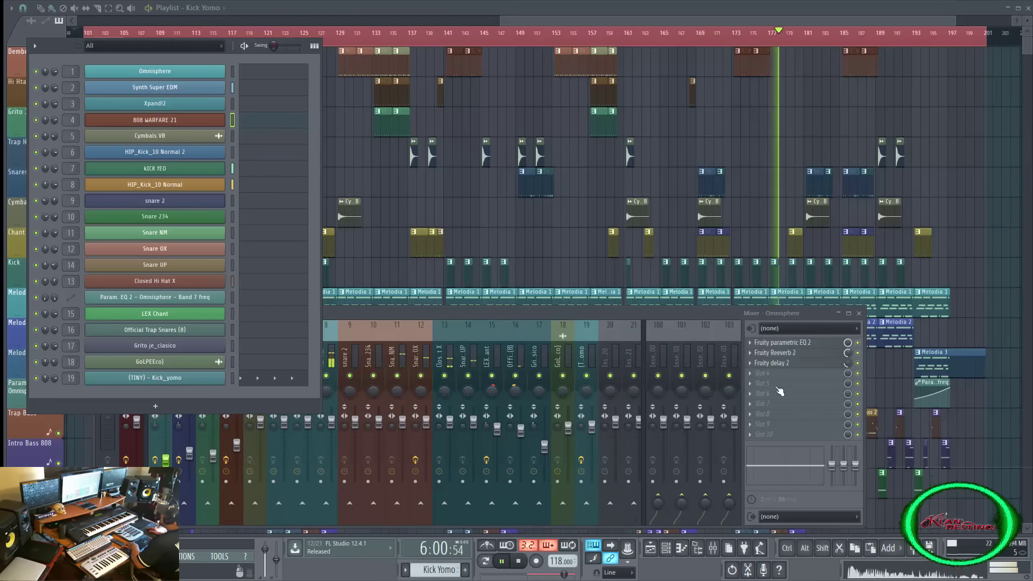
# Resize the Mixer to fit beside the Channel rack, view its tracks up to the voice track on insert 50, and stop playback.
pyautogui.click(586, 312)
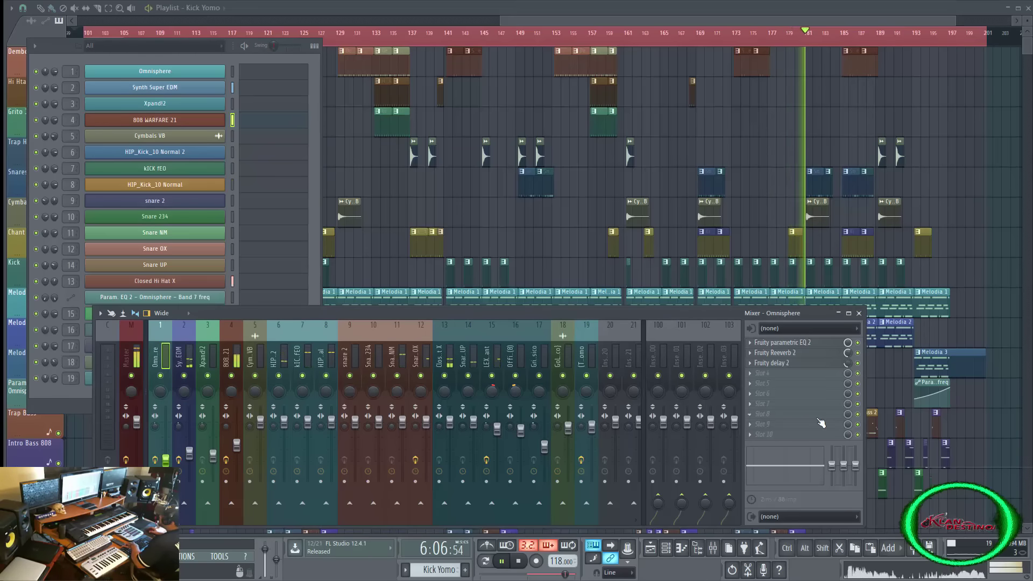
pyautogui.moveTo(862, 402); pyautogui.dragTo(1011, 403)
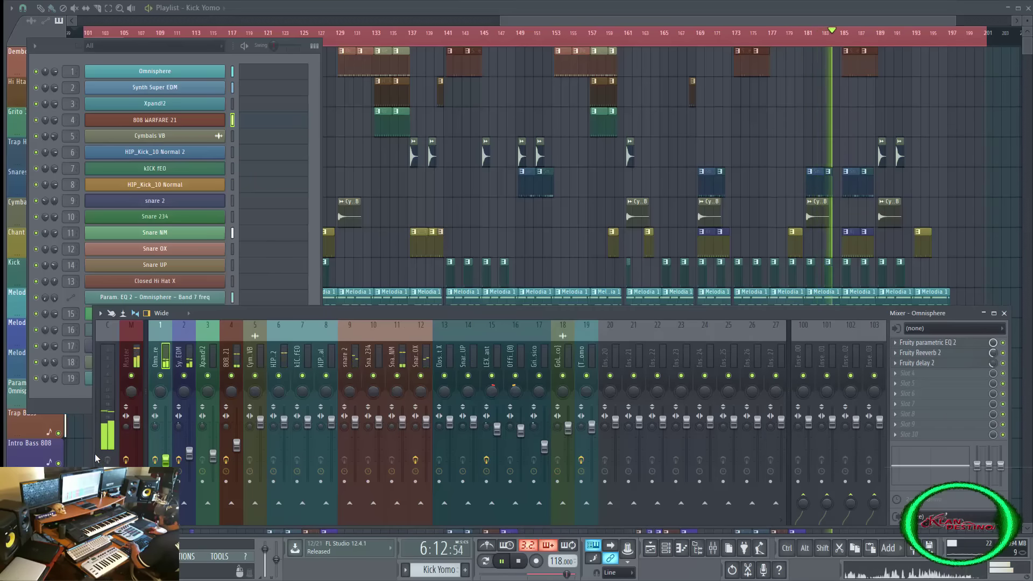
pyautogui.moveTo(95, 453); pyautogui.dragTo(332, 416)
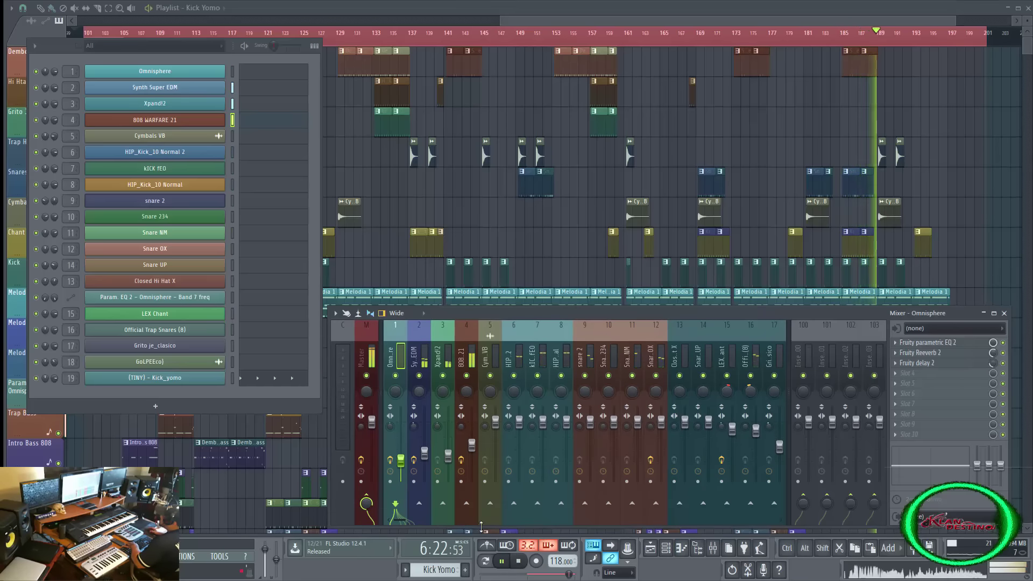
pyautogui.moveTo(403, 518); pyautogui.dragTo(576, 496)
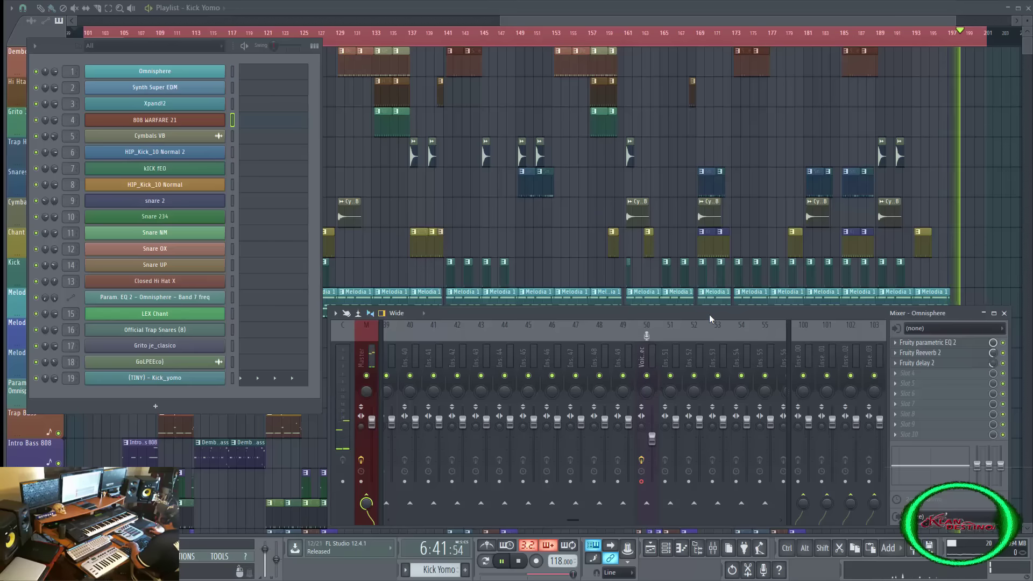
pyautogui.press('space')
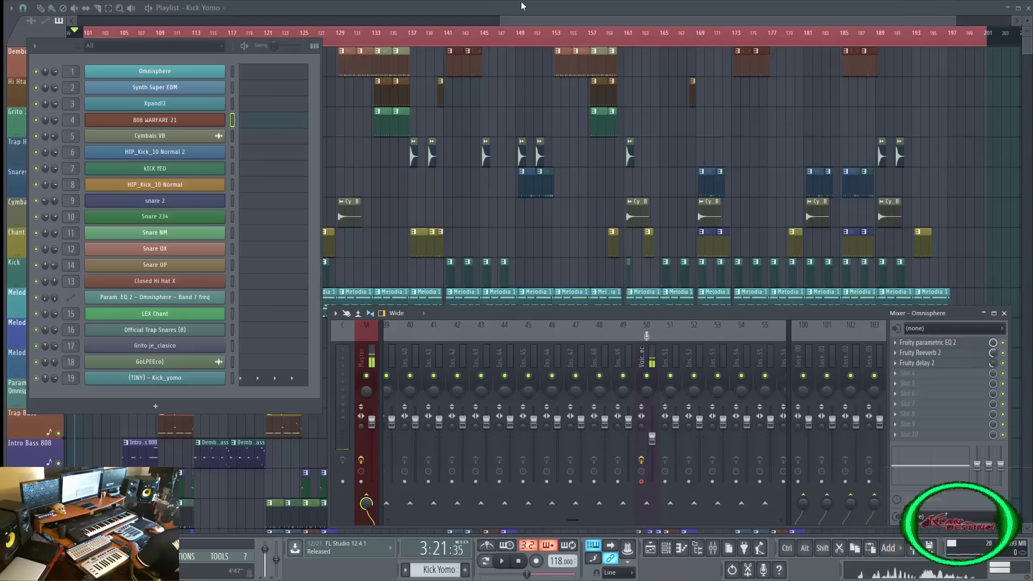
# Fit the whole Version Versatil arrangement in the Playlist view and play it from its start.
pyautogui.moveTo(502, 19); pyautogui.dragTo(378, 36)
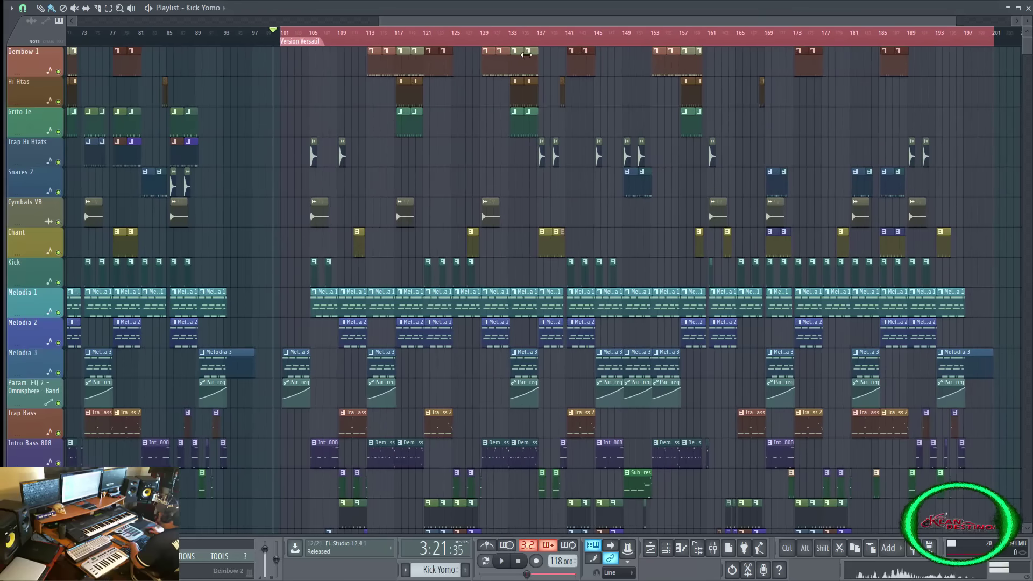
pyautogui.moveTo(499, 18); pyautogui.dragTo(621, 25)
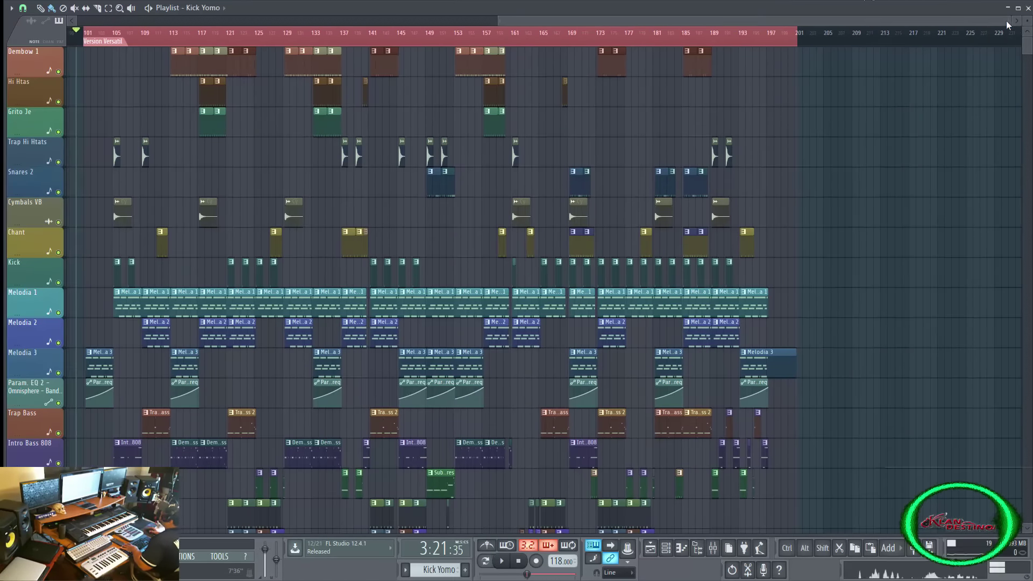
pyautogui.moveTo(1007, 25); pyautogui.dragTo(957, 25)
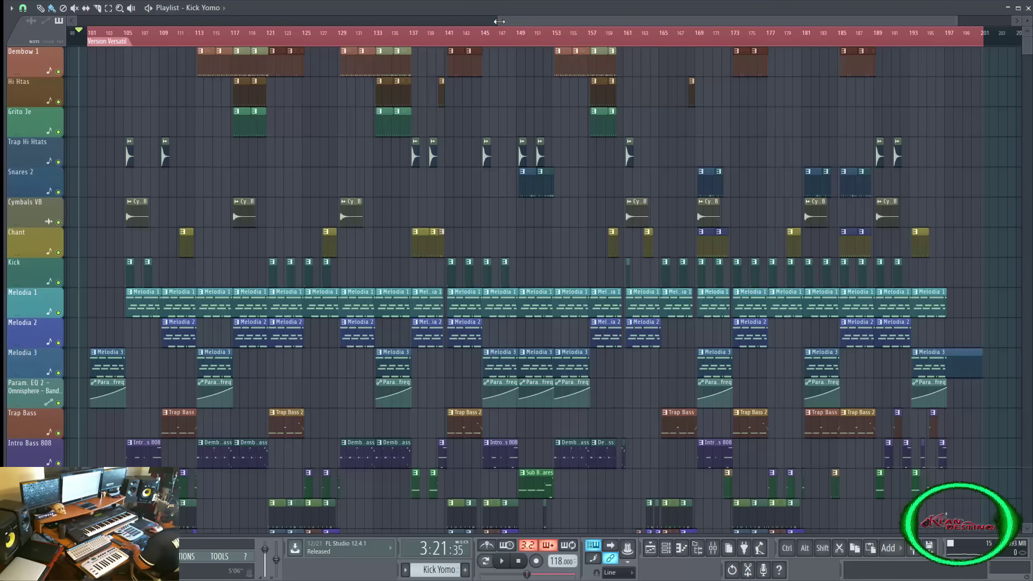
pyautogui.moveTo(500, 21); pyautogui.dragTo(500, 23)
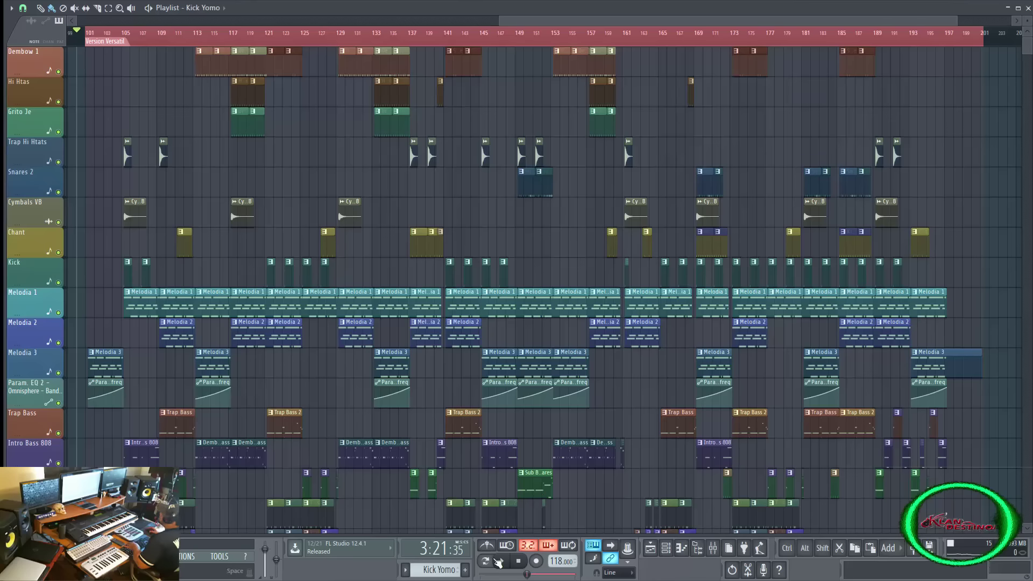
pyautogui.press('space')
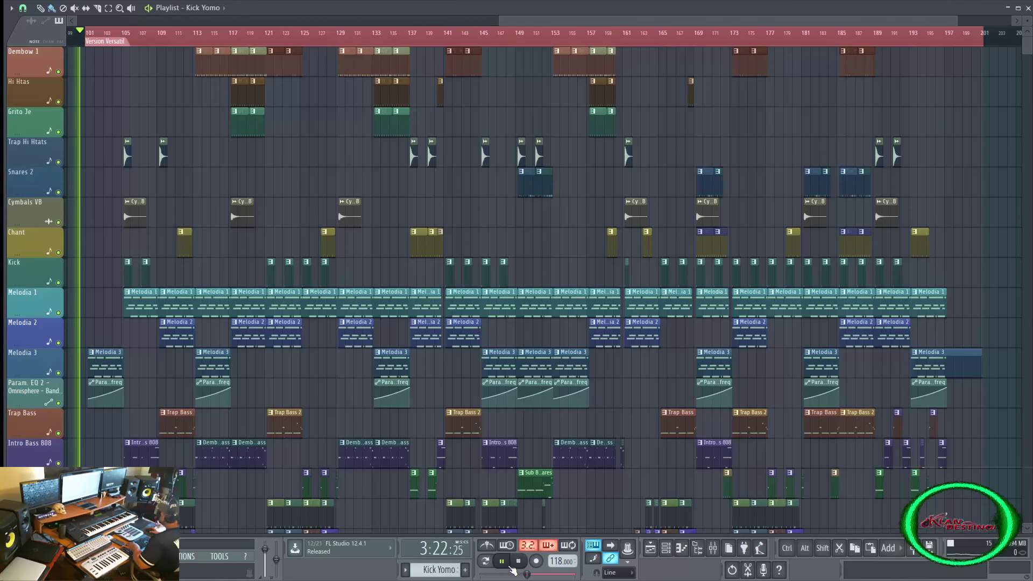